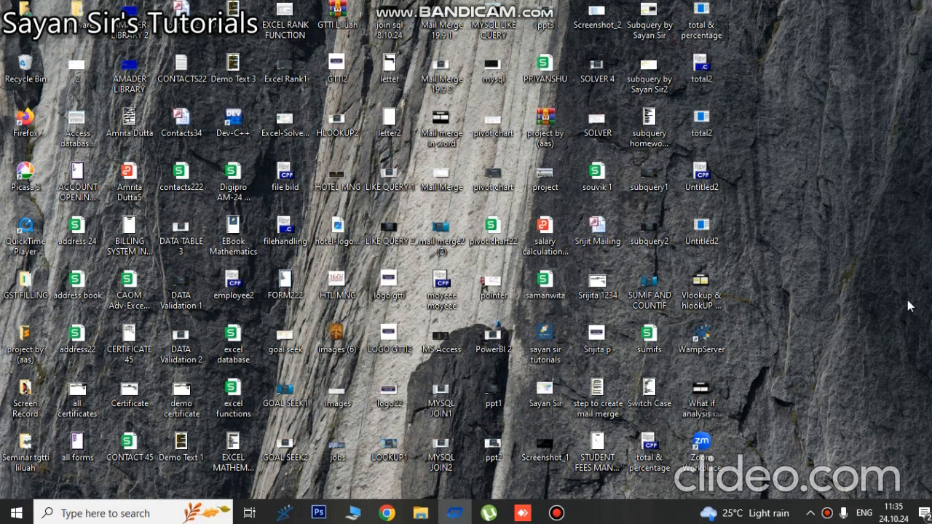
Search the computer for "excel" and launch Microsoft Excel 2010.
click(152, 514)
text(ex)
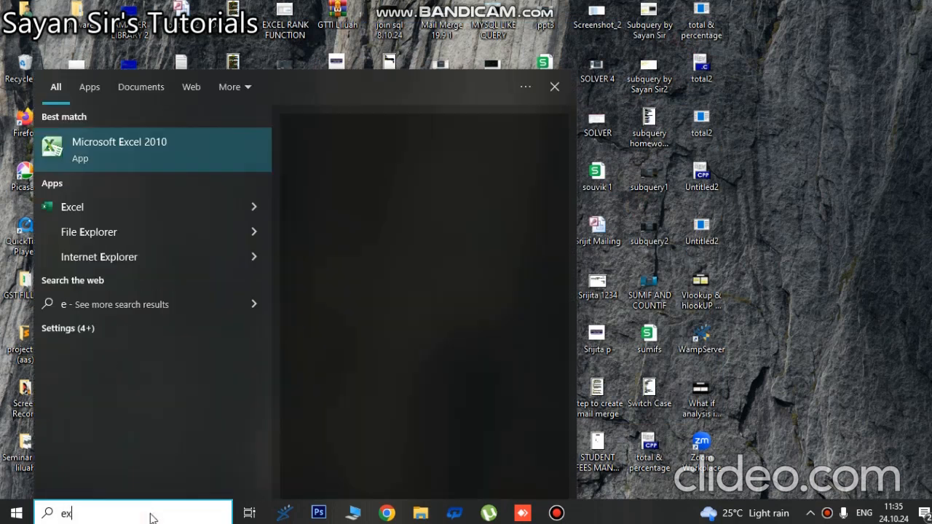
text(cel)
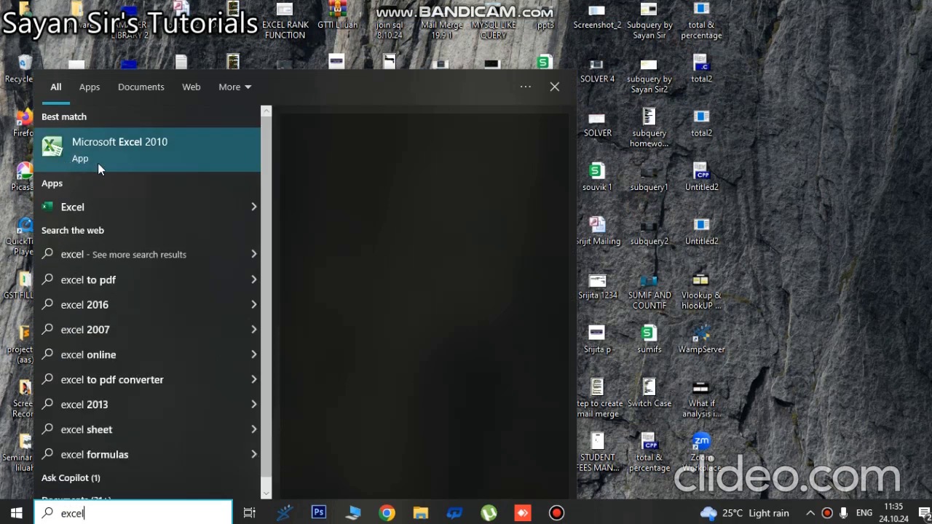
click(99, 162)
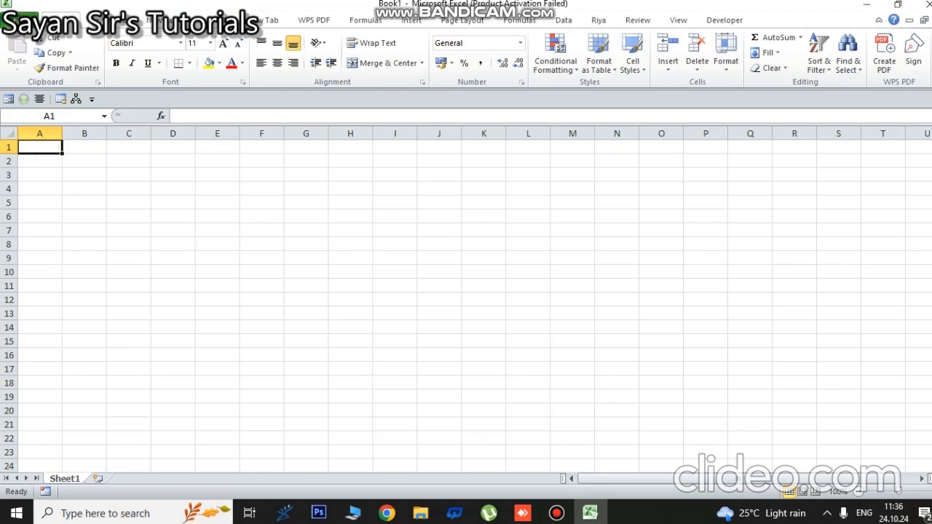
Enter the header "Function Name" in A1 and fit column A to its text.
text(Fu)
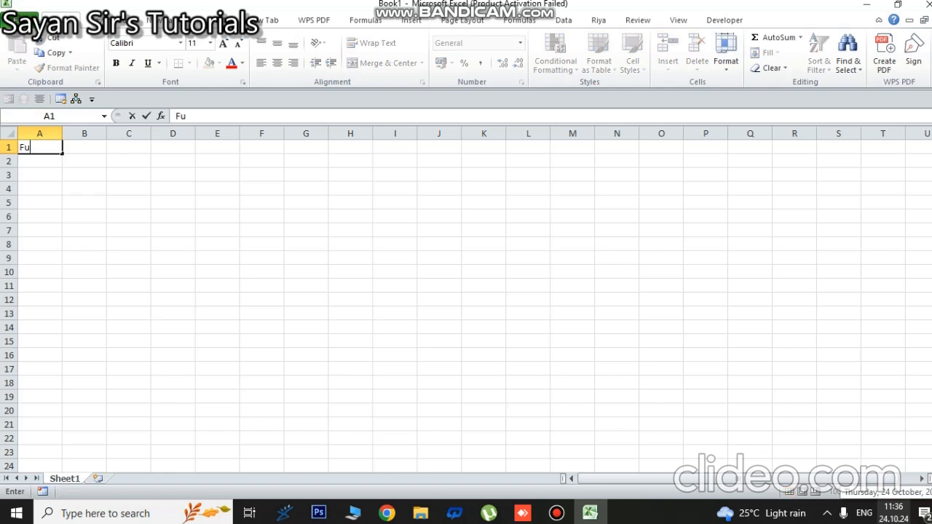
text(nction Name)
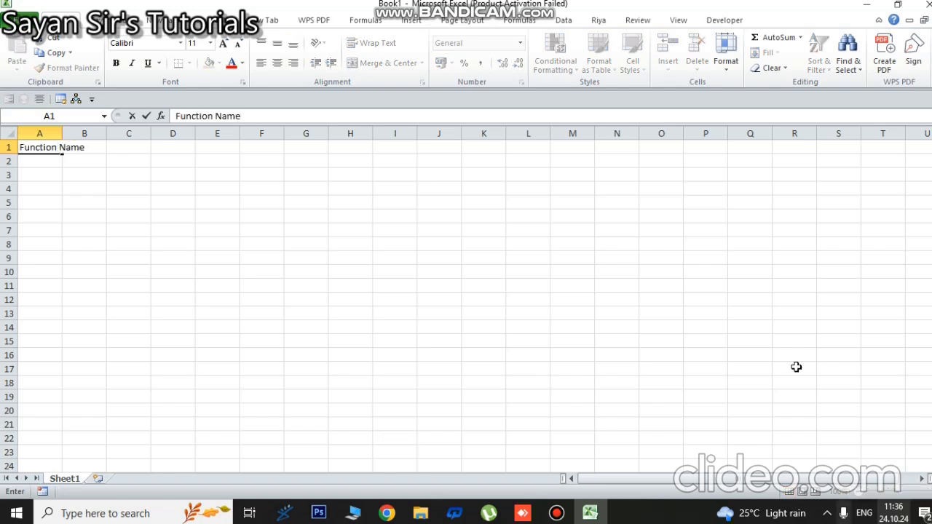
click(98, 202)
double_click(62, 133)
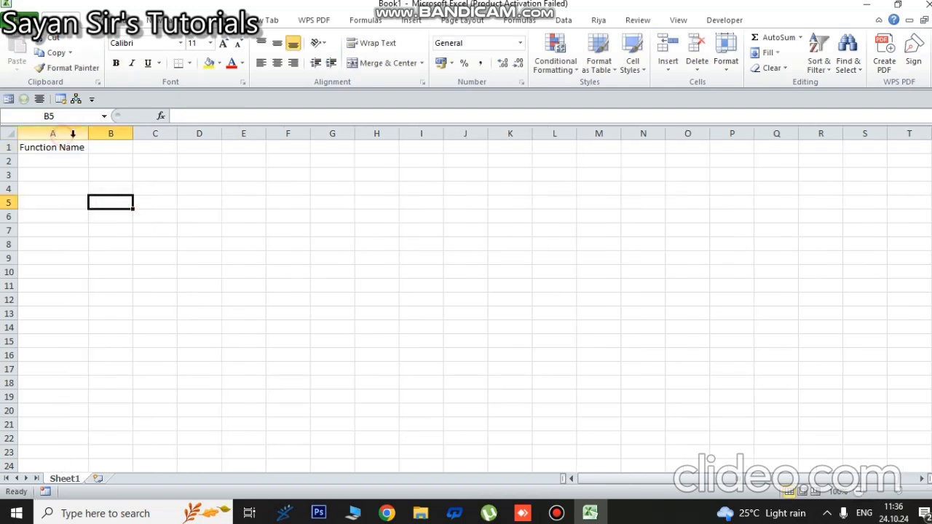
Enter the header "Purpose" in B1 and dismiss the Office activation wizard.
click(99, 146)
text(Purpose)
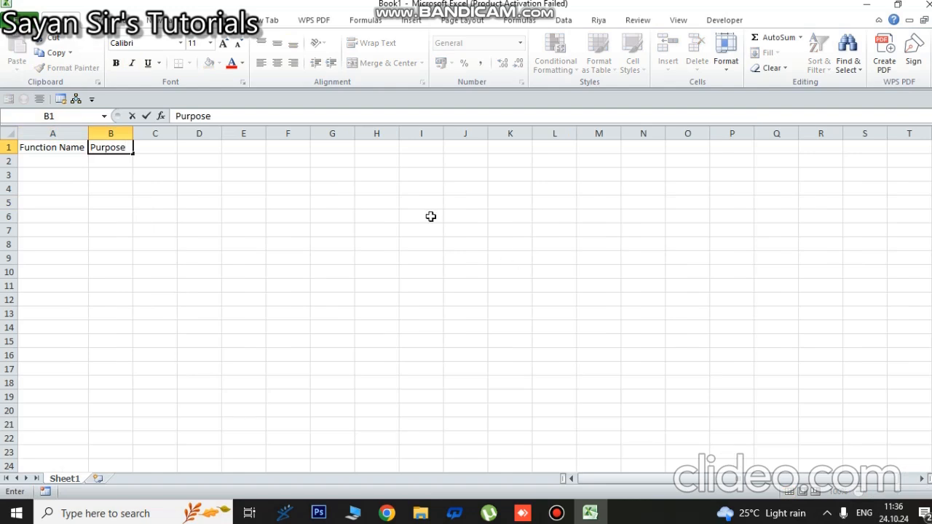
click(301, 212)
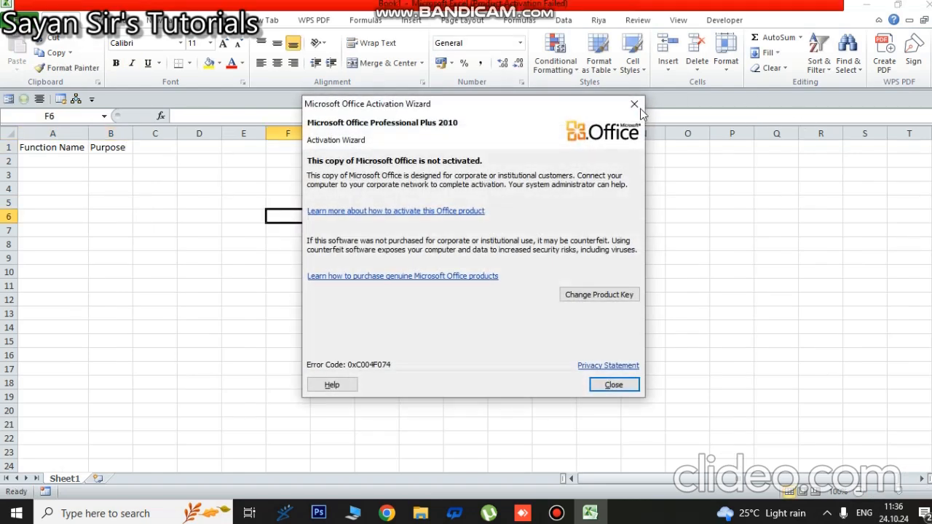
click(634, 104)
Enter the header "Demo Text" in C1 and widen column C slightly so the text fits.
click(155, 147)
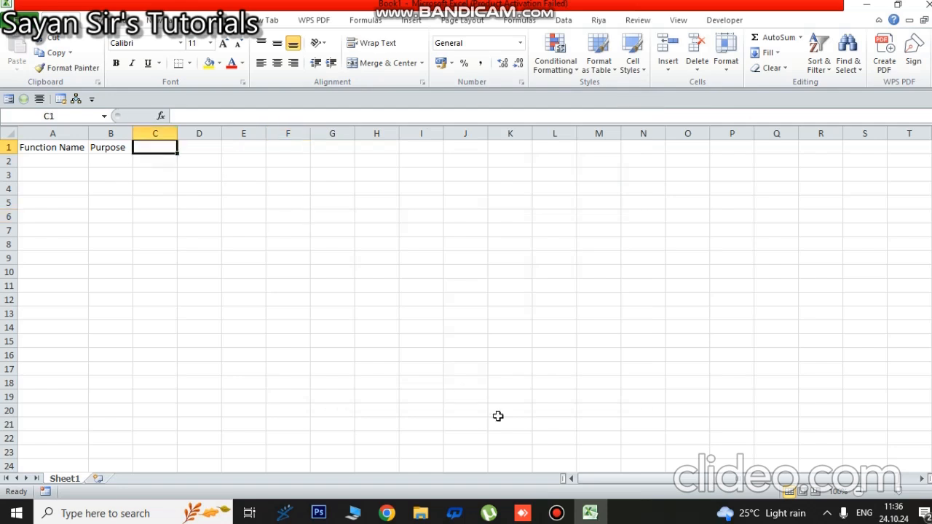
text(Demo Text)
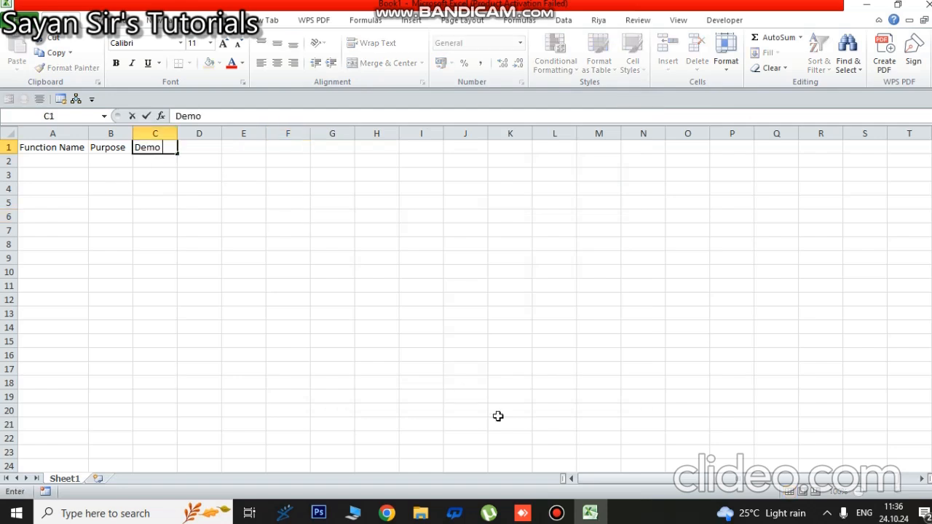
click(245, 174)
drag(179, 130, 184, 130)
click(212, 159)
Enter the headers "Start Text" in D1 and "End Text" in E1.
click(213, 146)
text(Start Text)
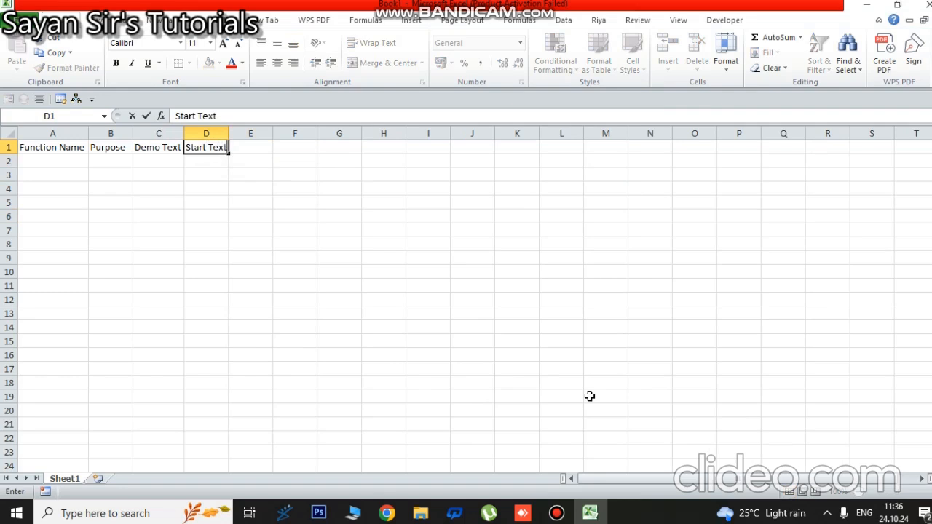
key(Tab)
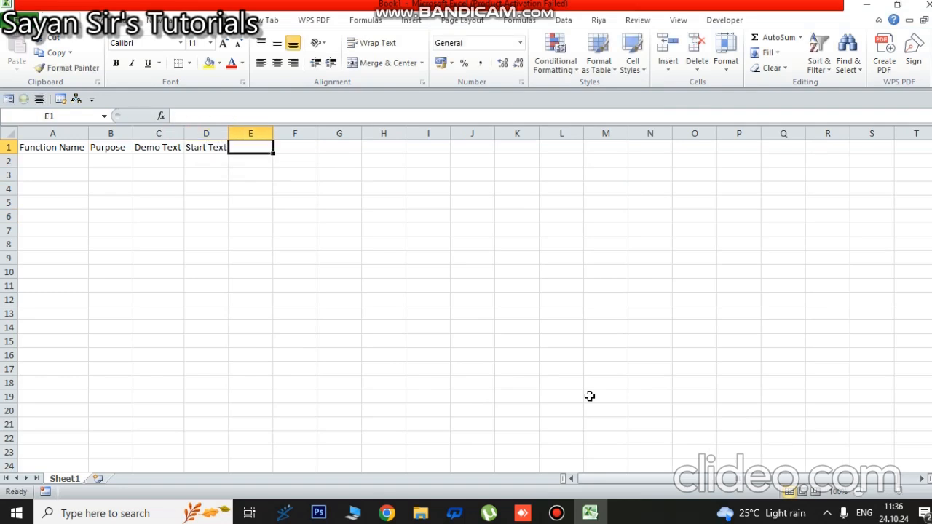
text(End Text)
key(Tab)
Enter the header "No of Charecters" in F1 and fit column F to its text.
text(N)
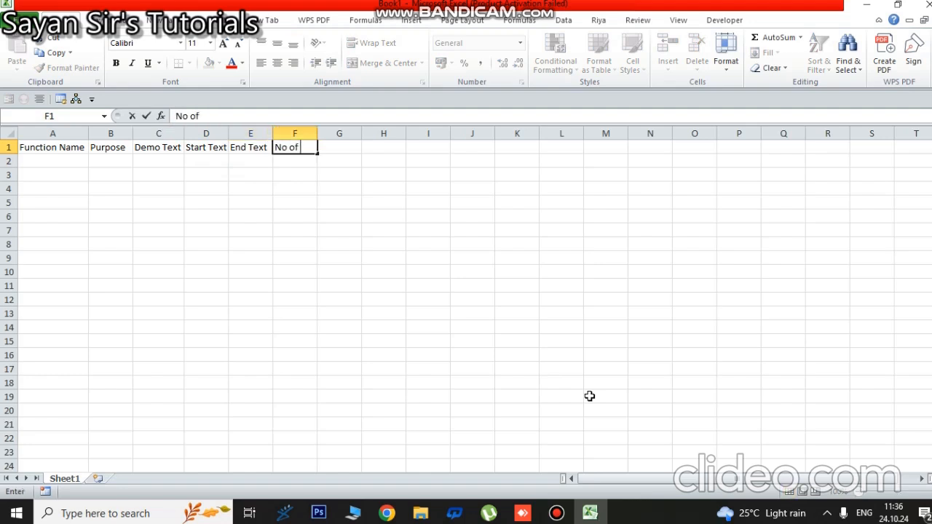
text(o of Charectyers)
click(302, 216)
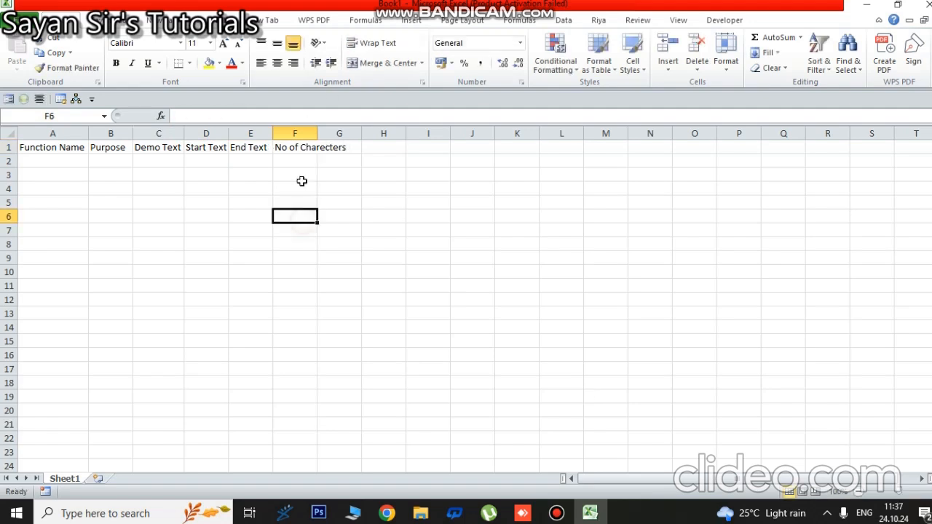
double_click(318, 131)
click(321, 217)
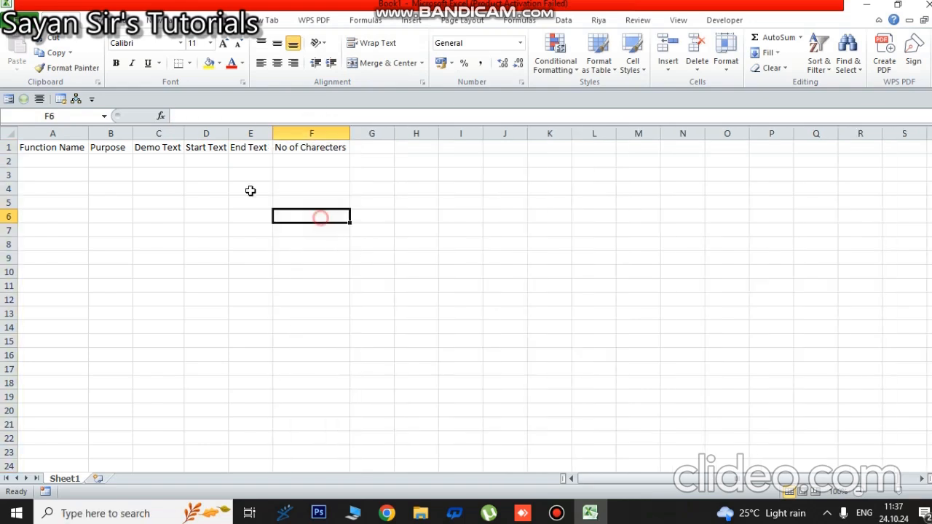
Increase the font size of the range A1:F11 to 16.
drag(62, 149, 324, 279)
click(224, 44)
click(224, 44)
click(223, 45)
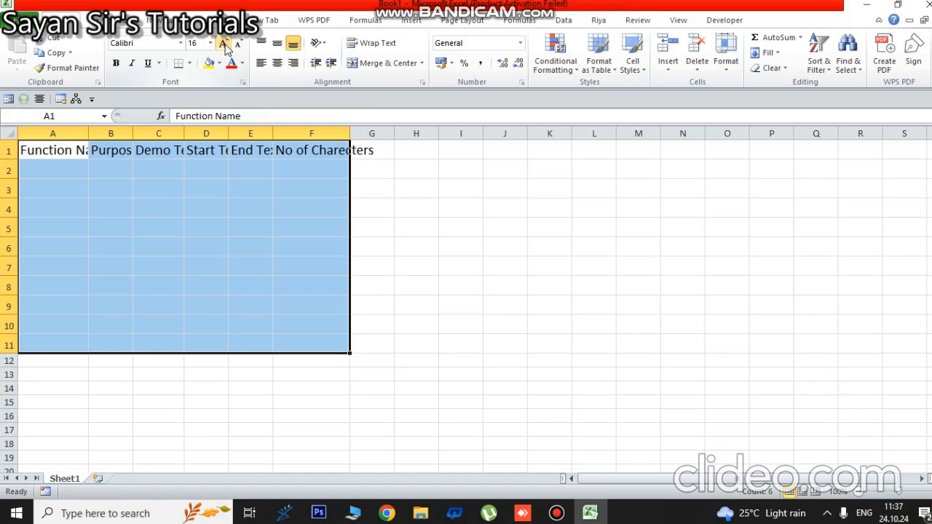
click(415, 227)
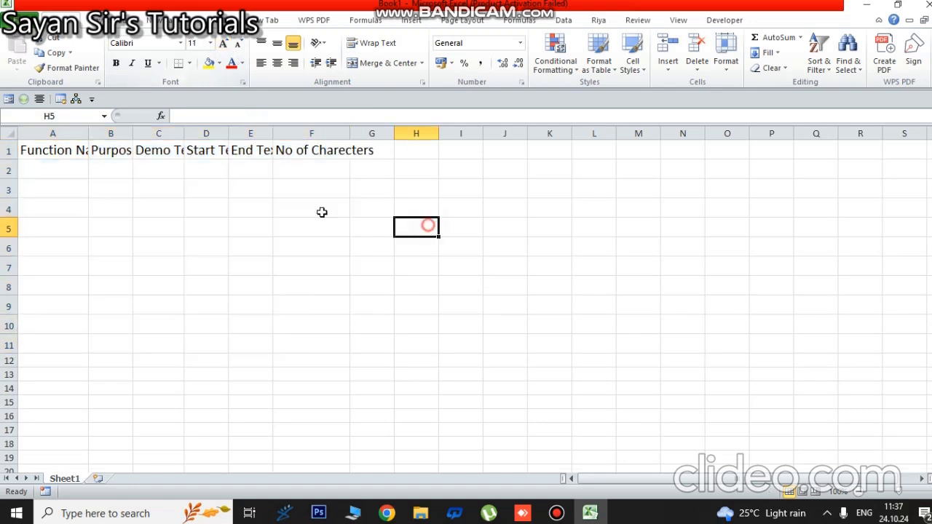
Fit the widths of columns A through F to their enlarged header texts.
double_click(88, 135)
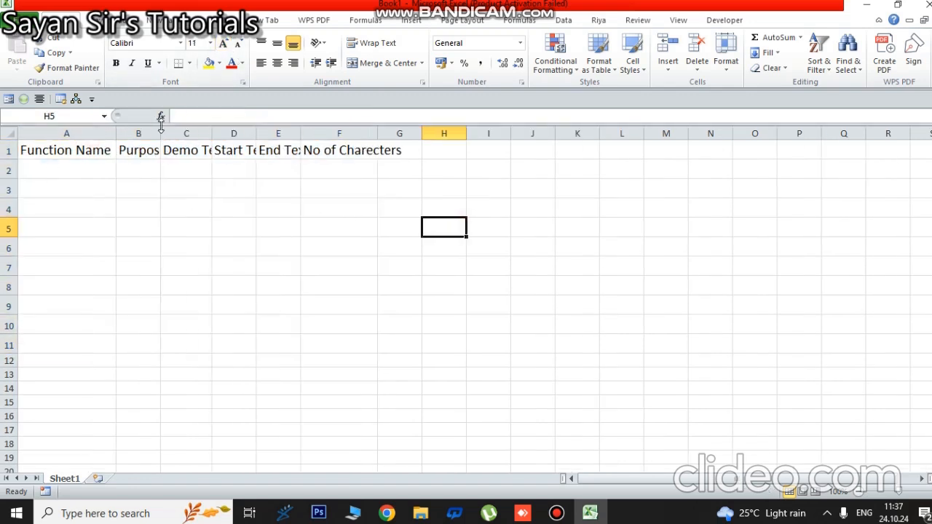
double_click(161, 135)
double_click(224, 135)
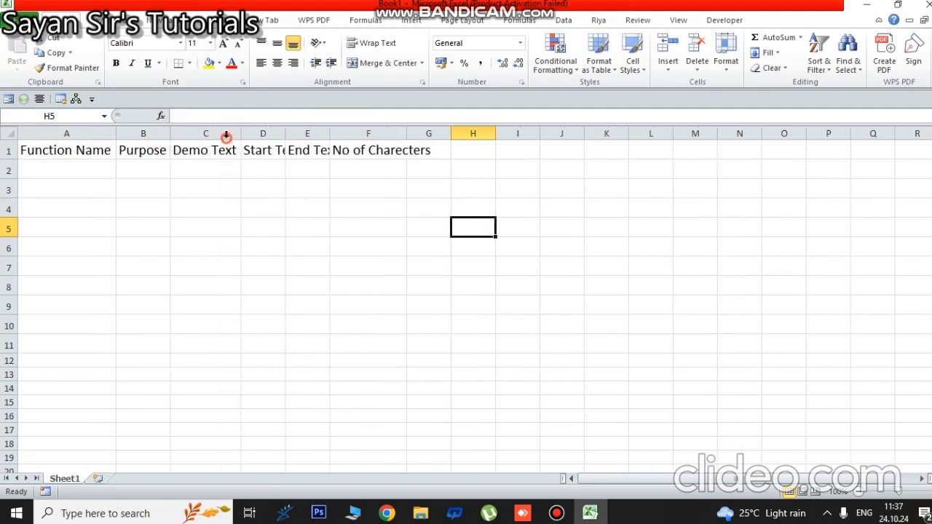
double_click(284, 134)
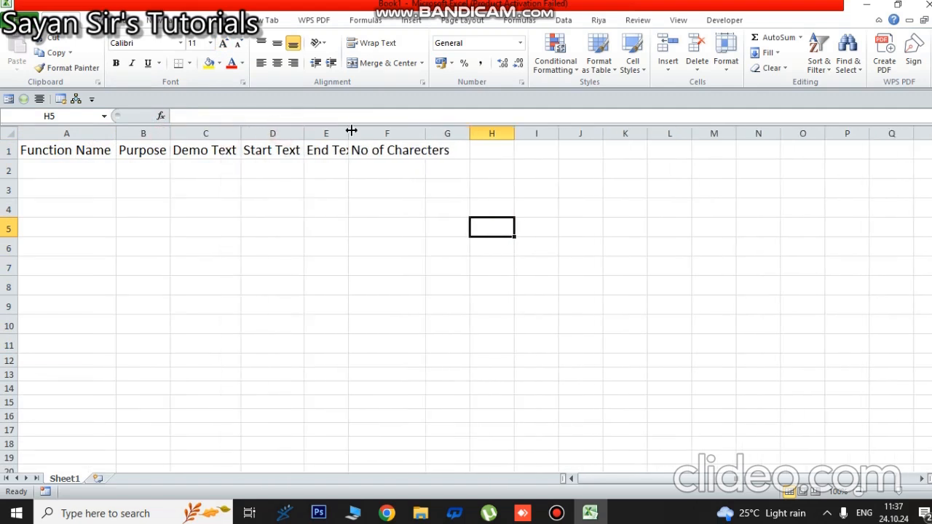
double_click(348, 134)
double_click(439, 134)
click(464, 229)
Apply All Borders to the range A1:G11.
click(100, 155)
drag(101, 155, 499, 342)
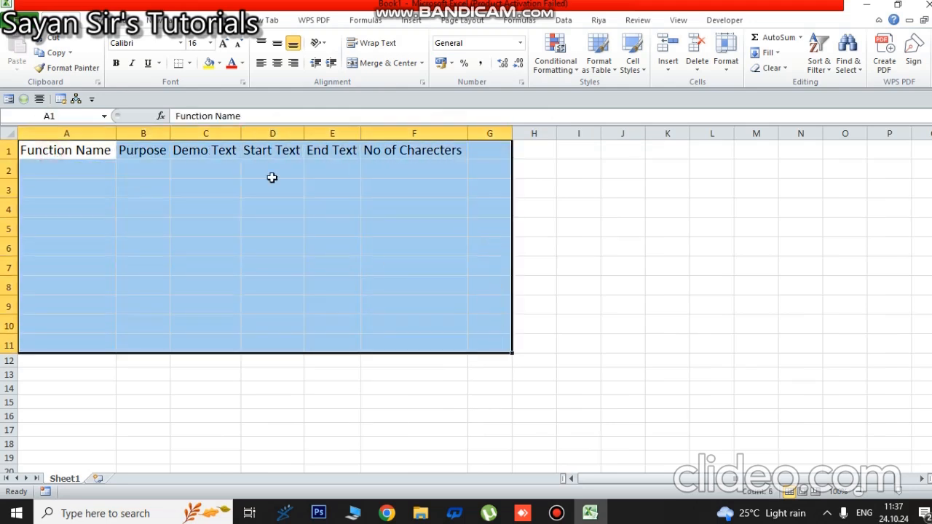
click(189, 63)
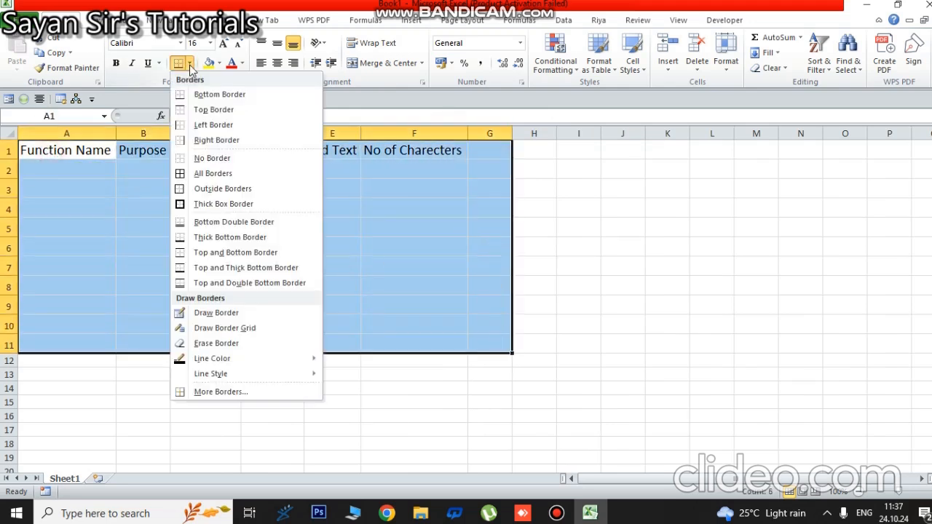
click(221, 173)
click(179, 388)
Enter "UPPER" in A2 and "To Capital Letter" in B2, widening column B to fit.
click(62, 165)
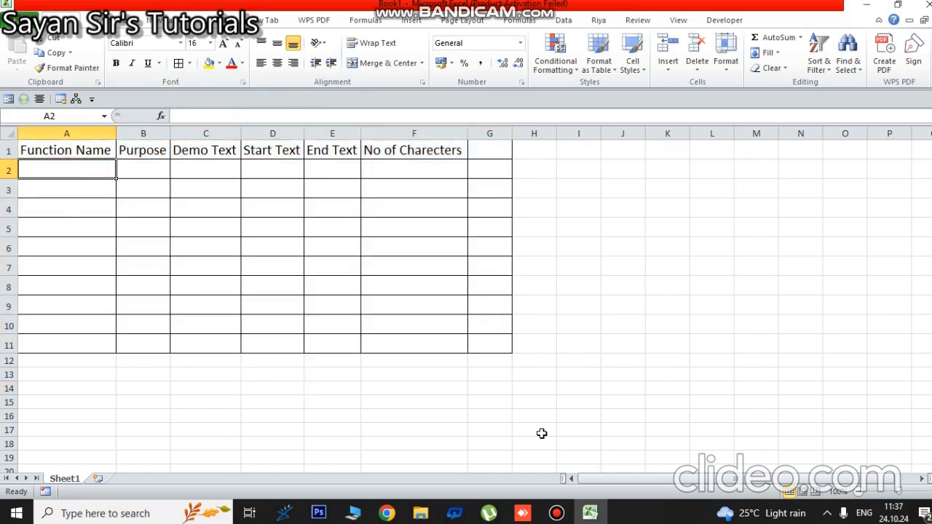
text(UPPER)
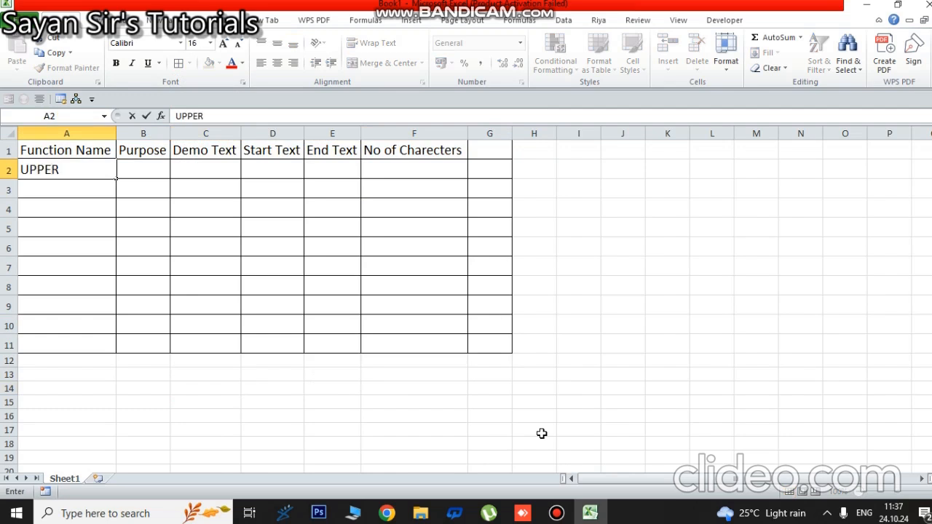
key(Tab)
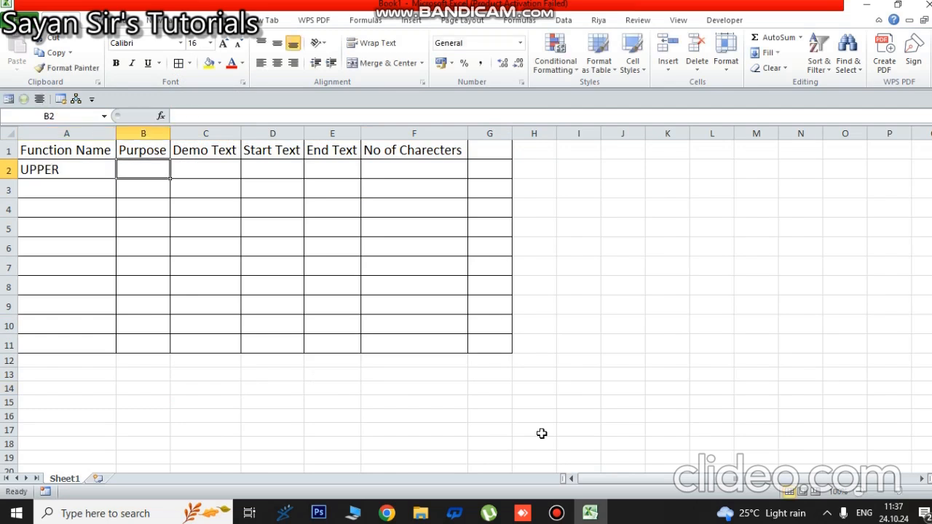
text(To Capita)
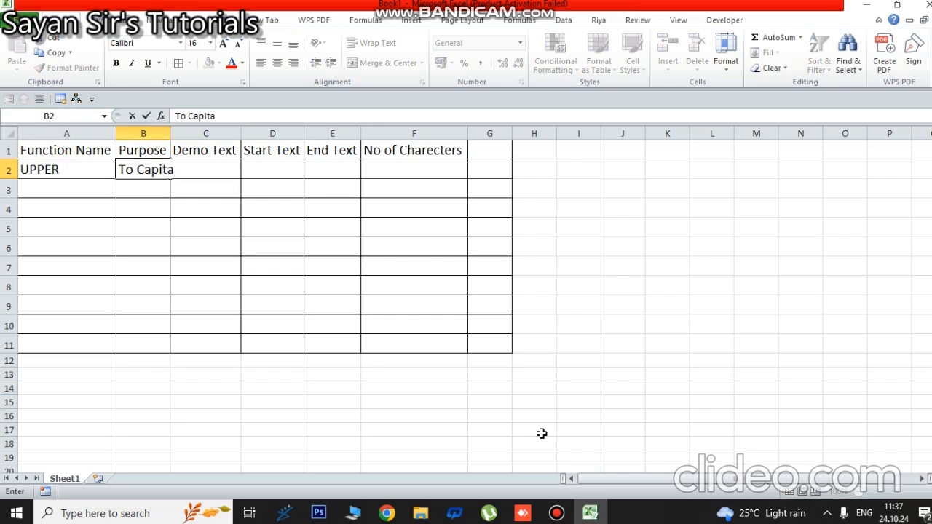
text(l Letter)
click(147, 144)
drag(164, 132, 221, 132)
Enter a first name in lowercase as the demo text in C2.
click(255, 166)
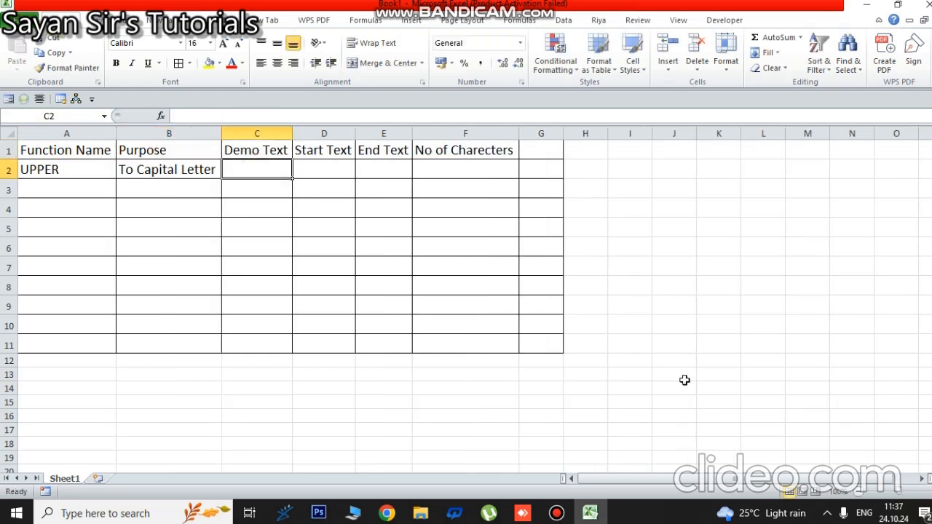
text(sayan)
key(Tab)
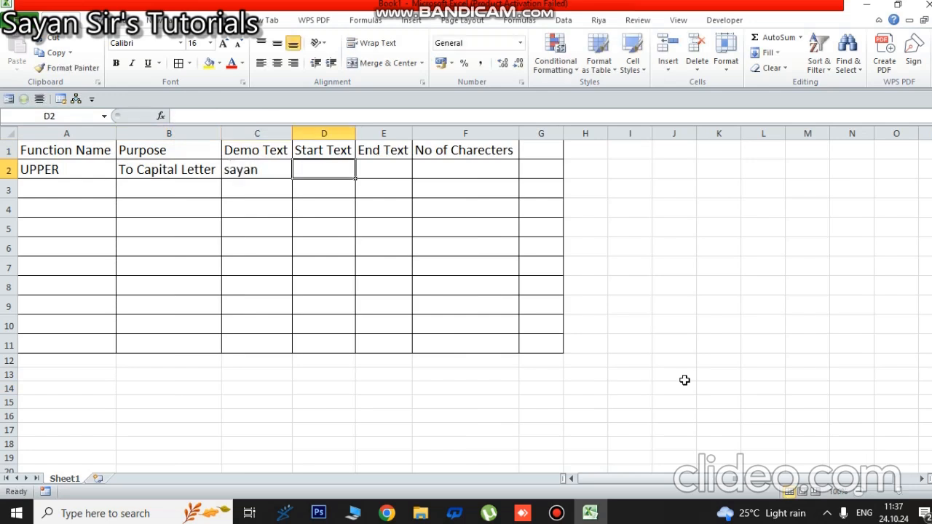
key(Tab)
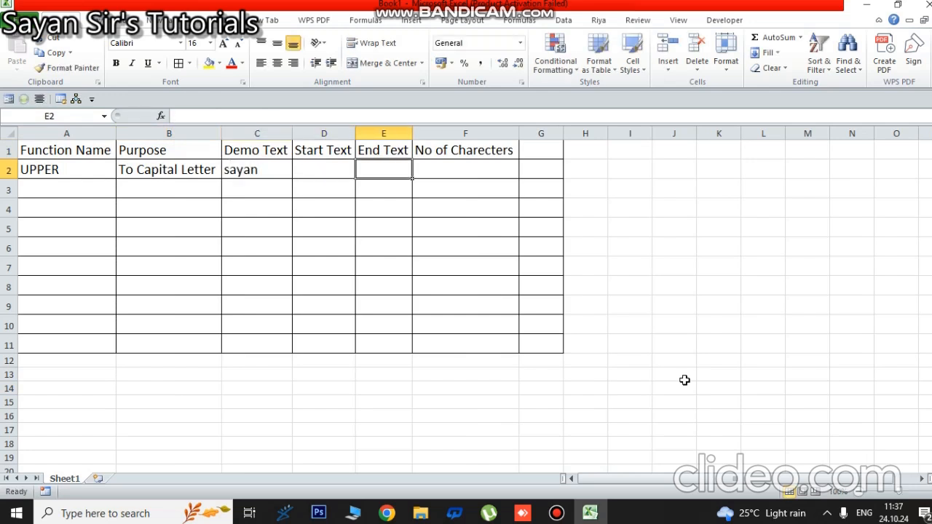
Enter the header "Output" in G1.
click(545, 146)
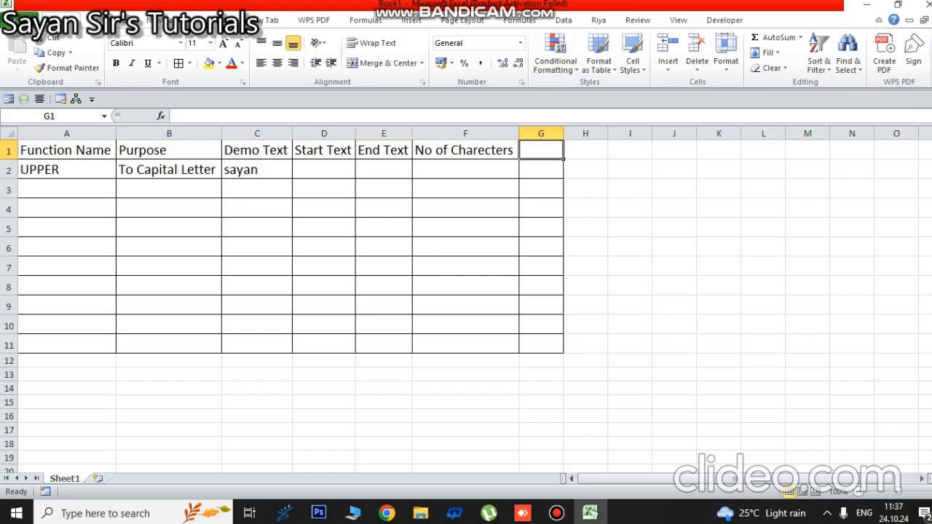
text(o)
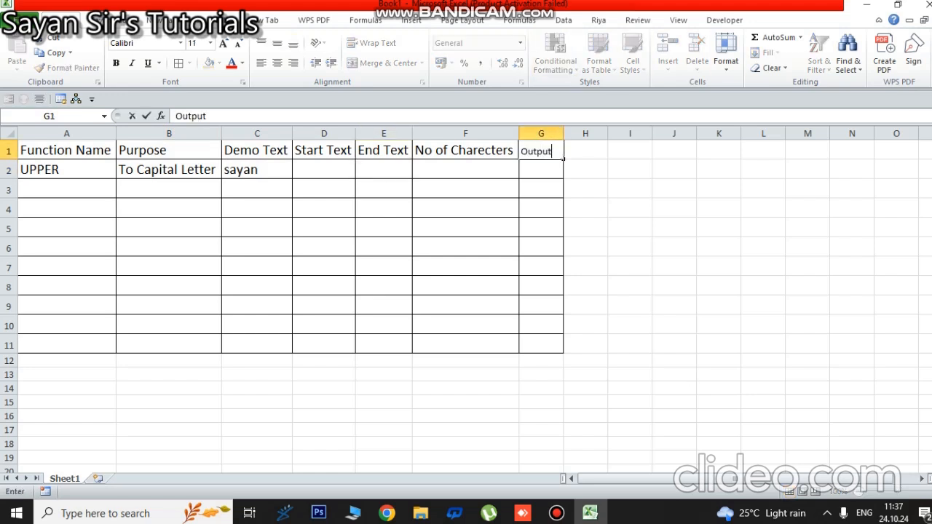
text(utput)
click(638, 206)
Copy the formatting of F1 onto the Output header in G1 with Format Painter and fit column G to its text.
click(493, 155)
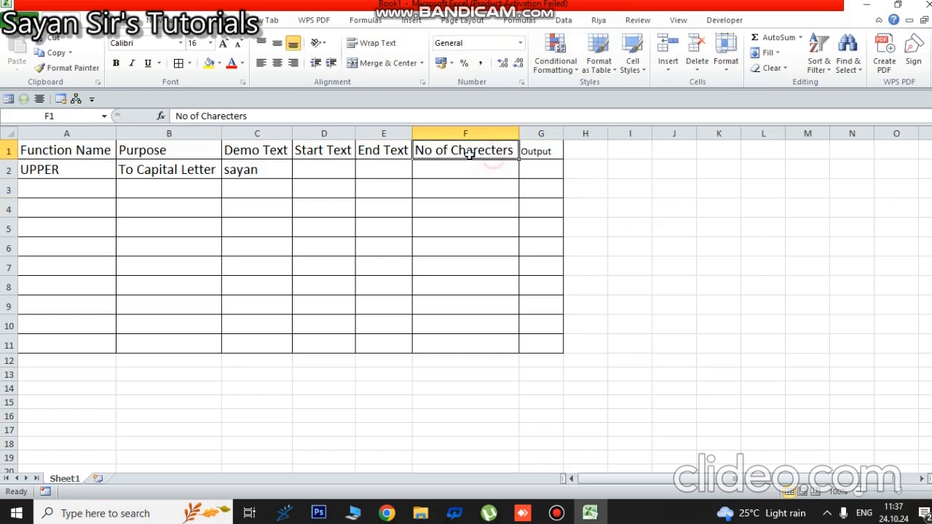
click(53, 68)
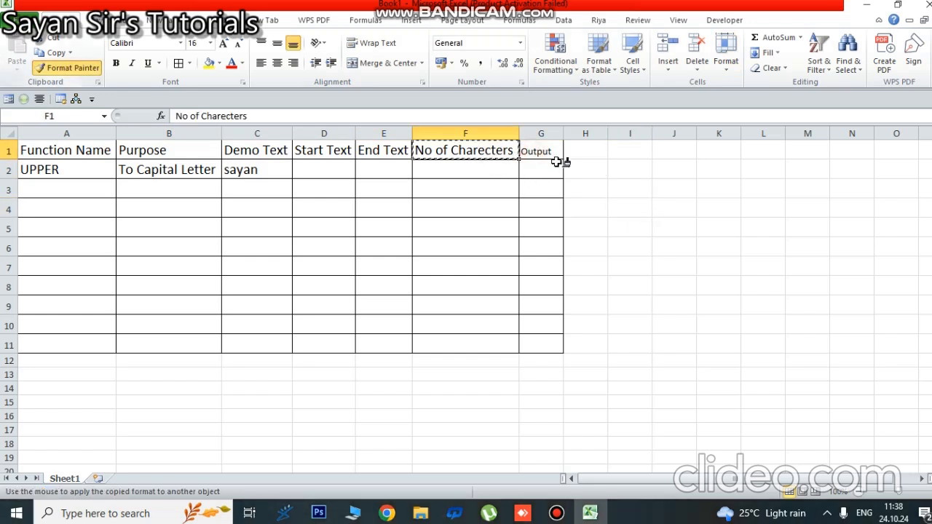
click(539, 150)
click(630, 190)
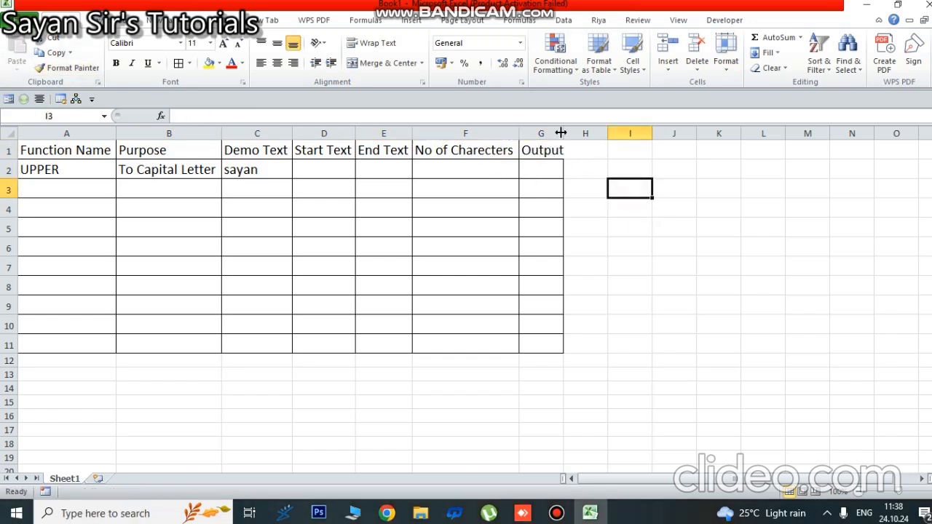
double_click(562, 133)
click(551, 172)
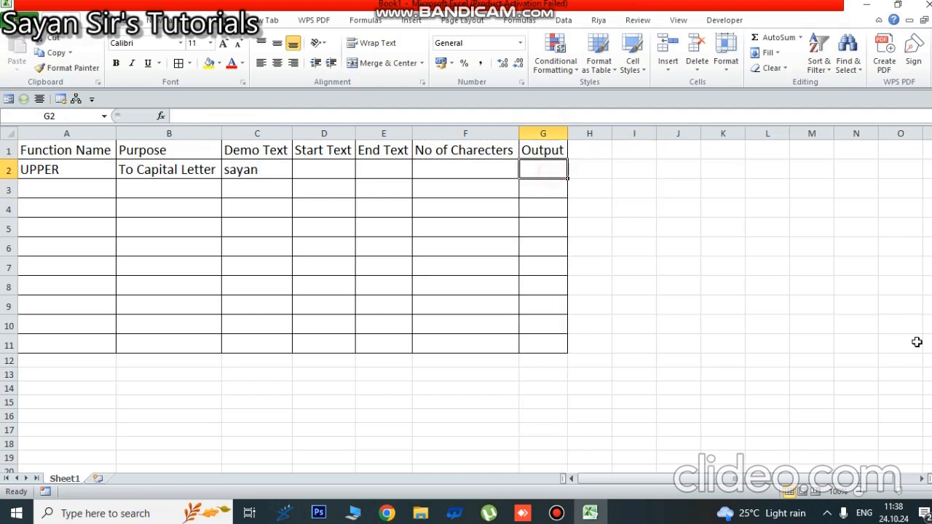
Enter the formula =UPPER(C2) in the Output cell G2.
text(=u)
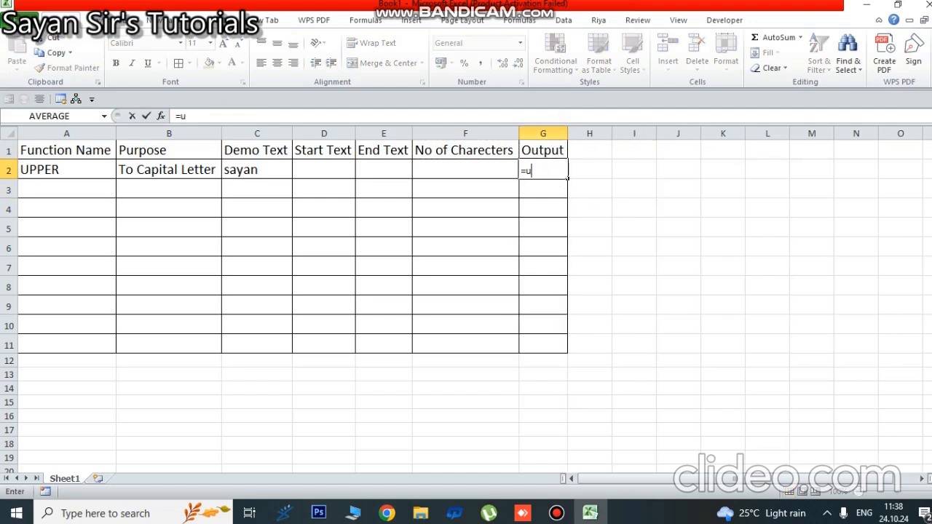
text(pper()
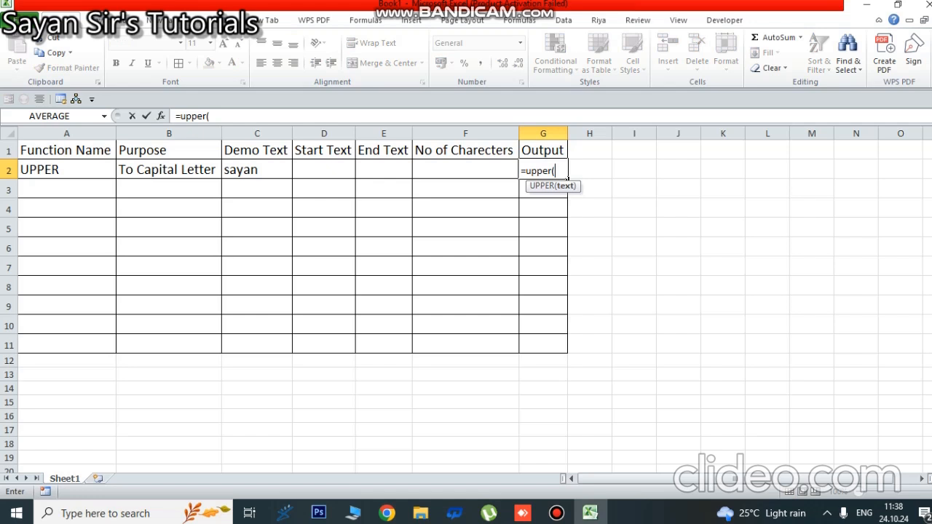
click(240, 169)
text())
key(Return)
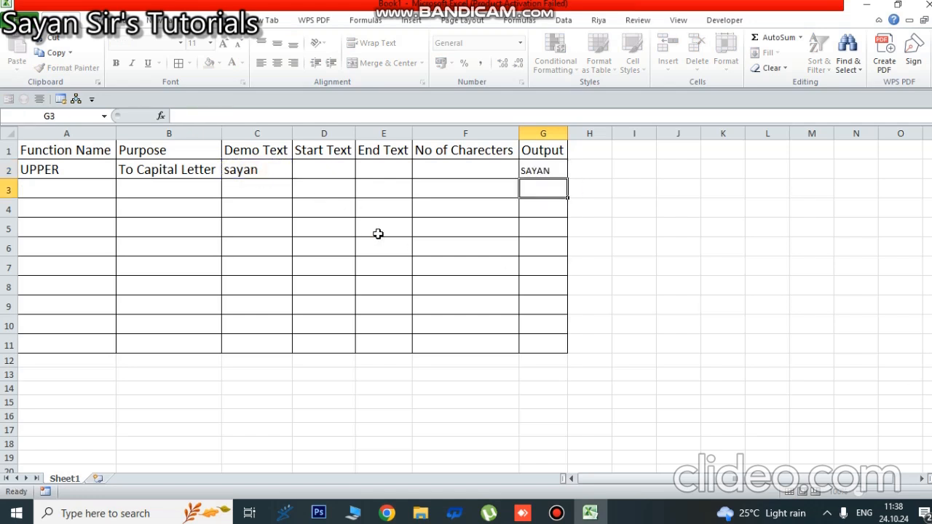
Copy the formatting of demo text cell C2 onto output cell G2 with Format Painter.
click(249, 171)
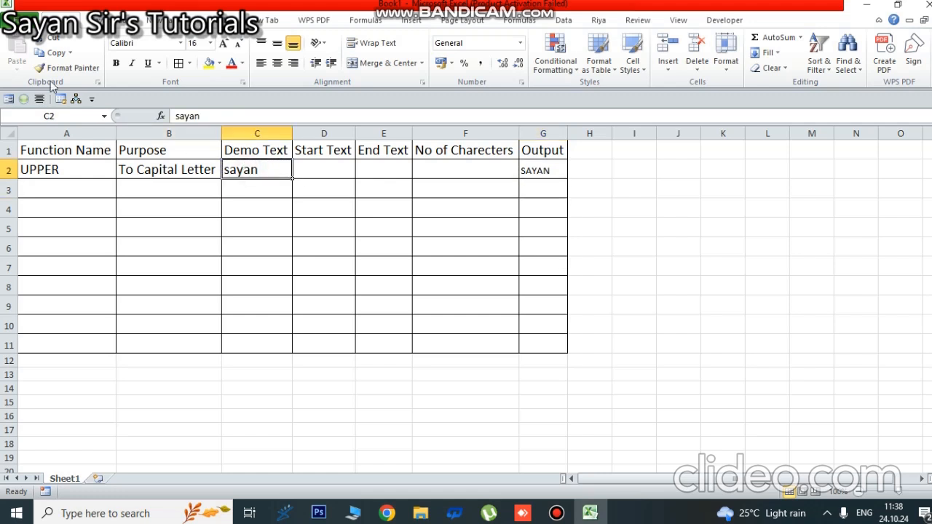
click(52, 72)
click(543, 170)
click(630, 191)
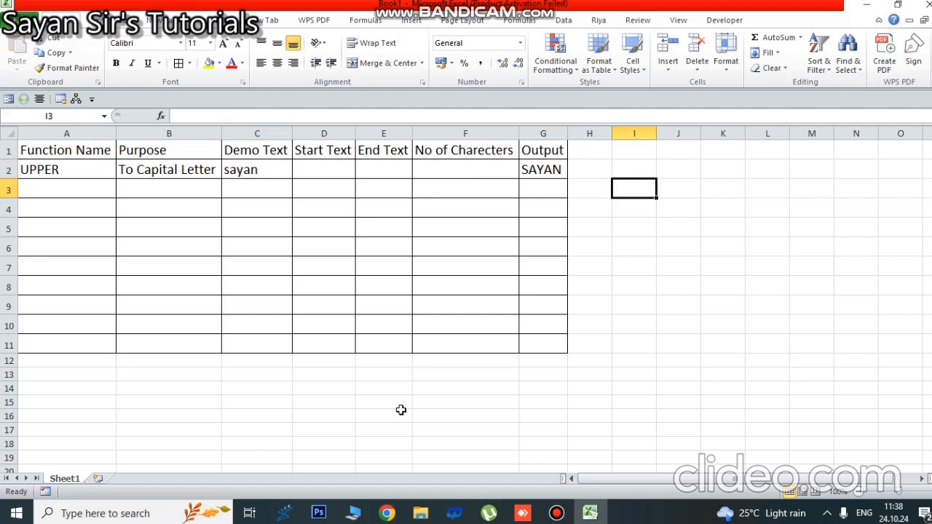
click(557, 514)
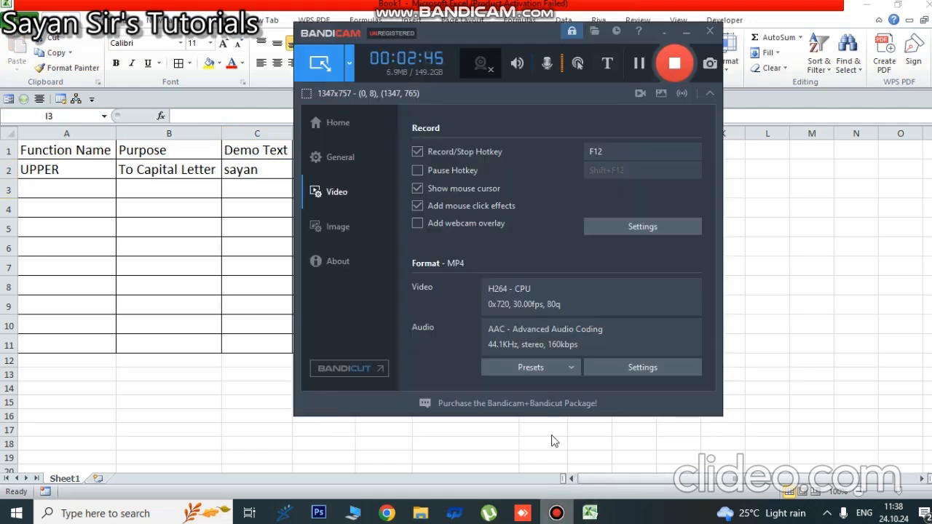
click(685, 32)
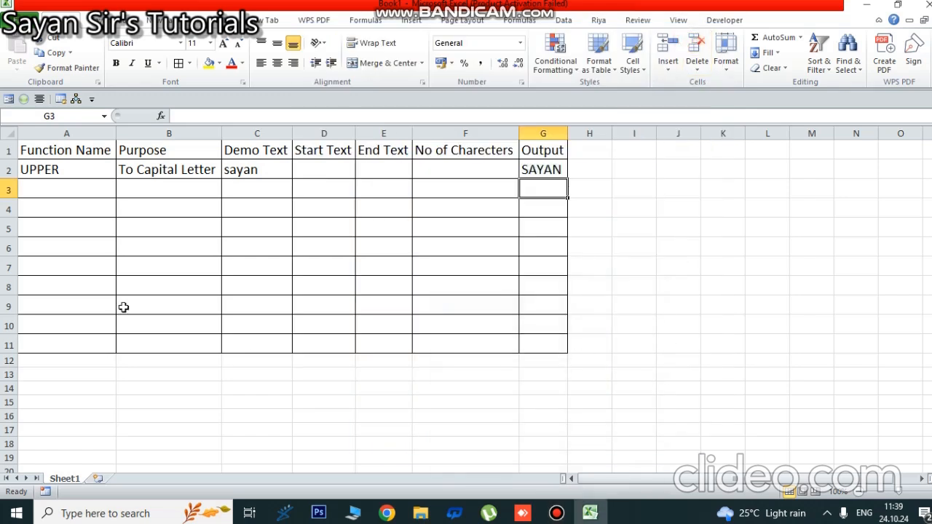
Enter the function name "LOWER" in A3 and its purpose "To Small Letter" in B3.
click(157, 193)
click(65, 190)
text(LOWER)
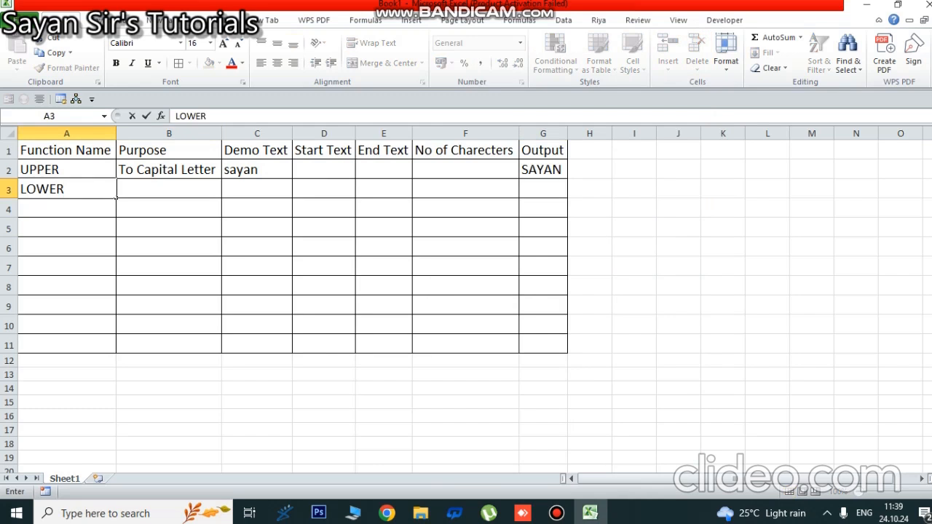
key(Tab)
text(To Sm)
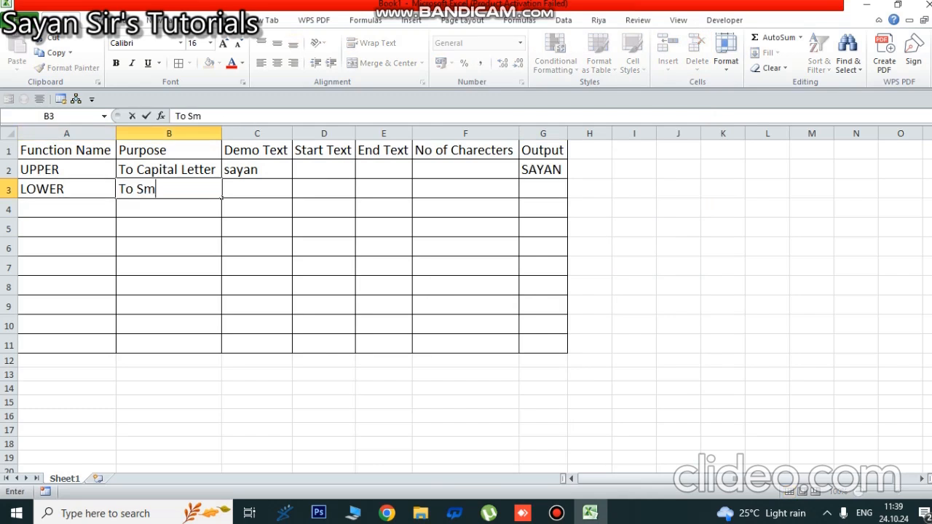
text(all Letter)
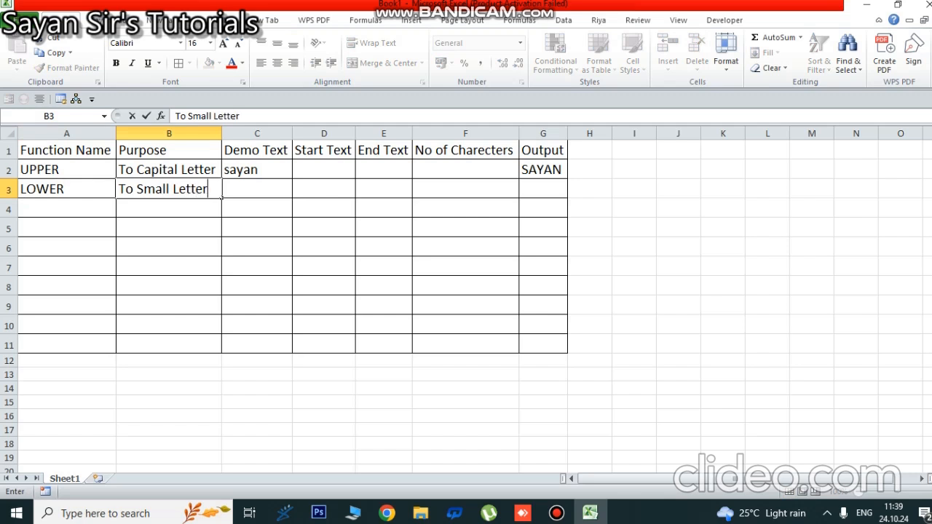
Enter the same first name in capital letters as the demo text in C3.
click(260, 193)
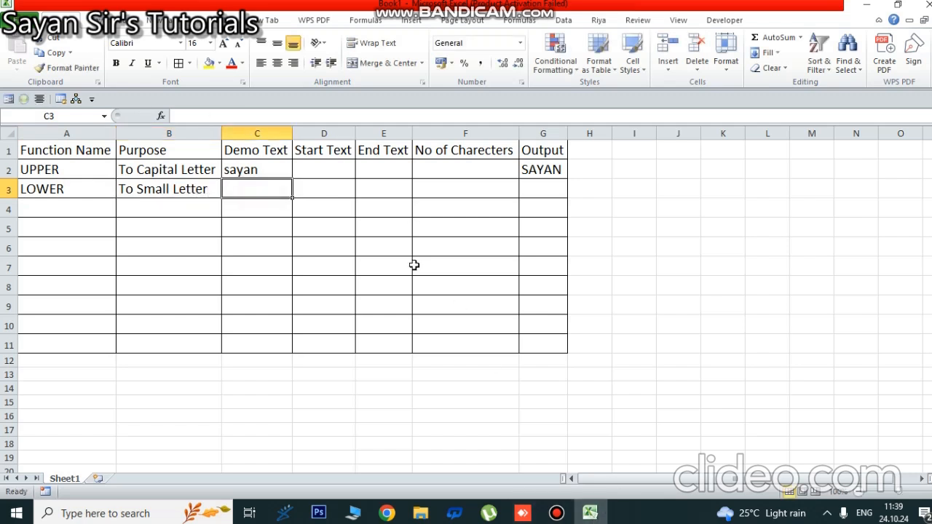
text(SAYAN)
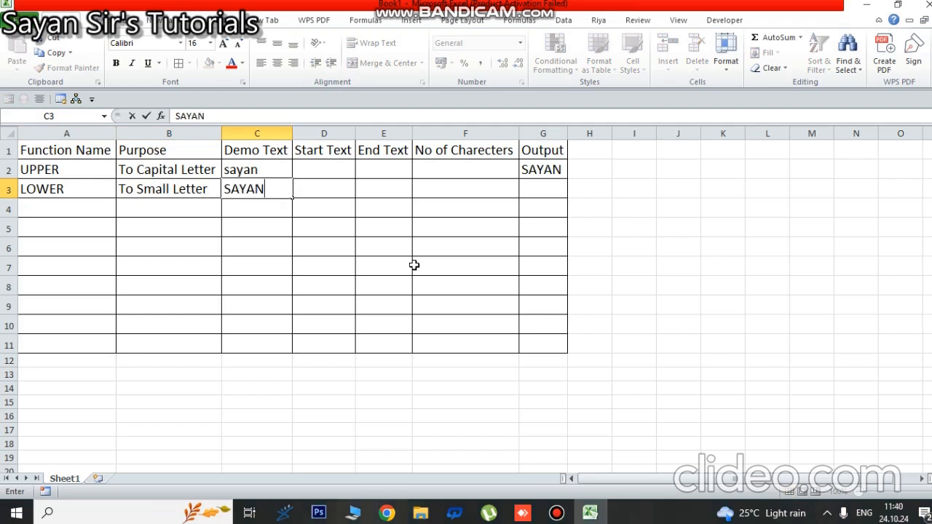
key(Tab)
Enter the formula =LOWER(C3) in the Output cell G3.
click(540, 193)
text(=lower)
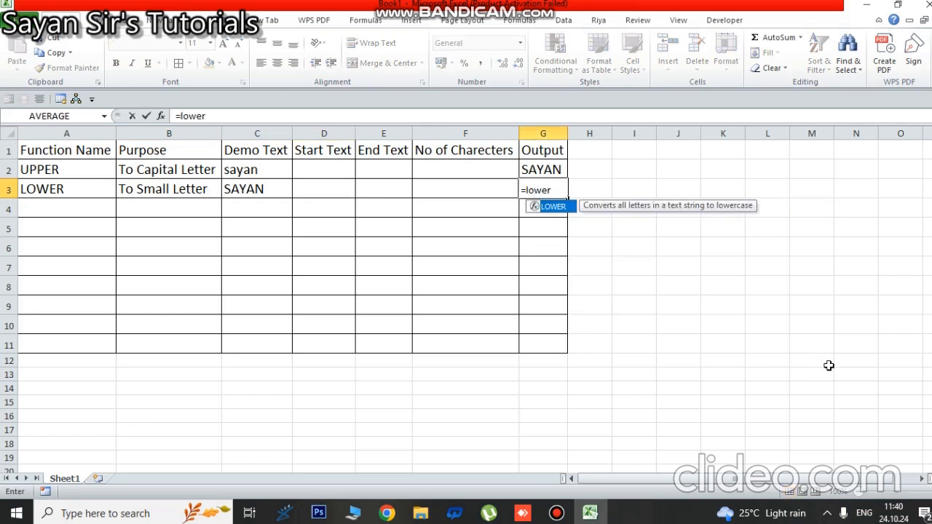
text(()
click(249, 191)
text())
key(Return)
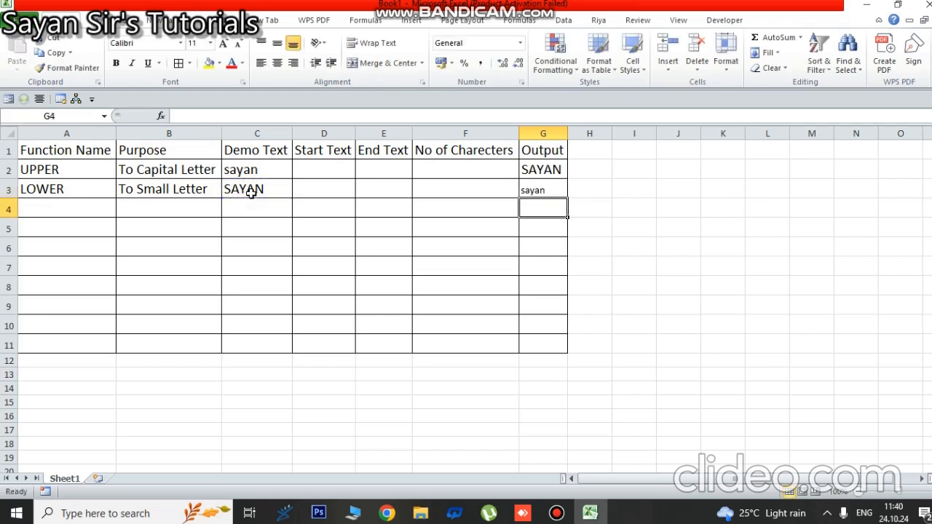
Copy the formatting of demo text cell C3 onto output cell G3 with Format Painter.
click(228, 191)
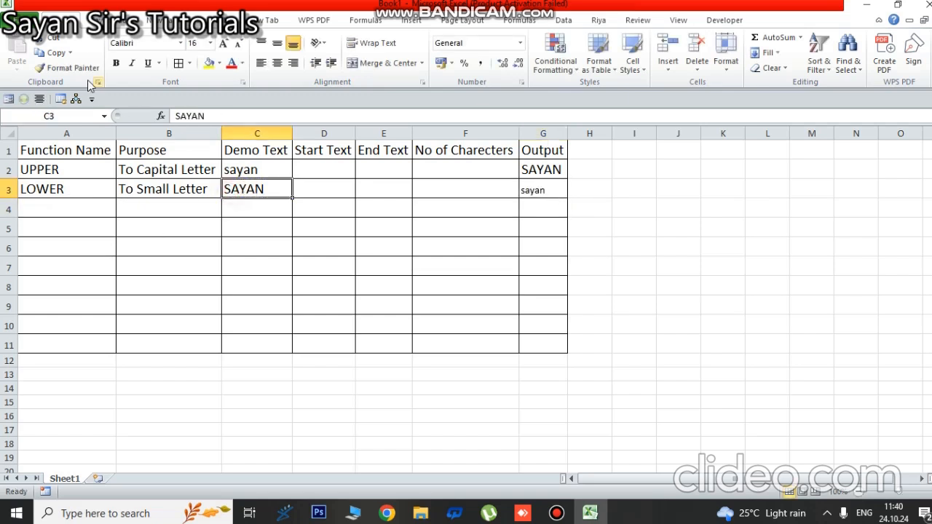
click(78, 71)
click(542, 190)
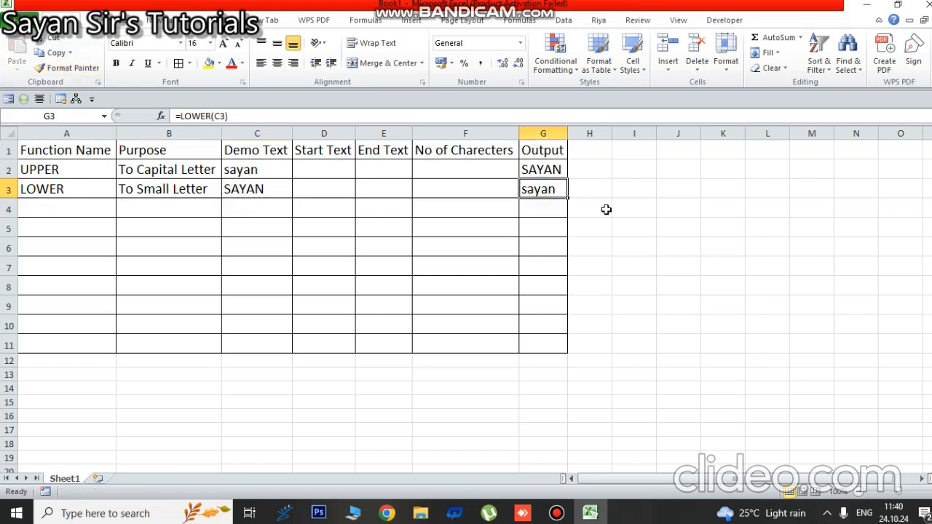
click(606, 210)
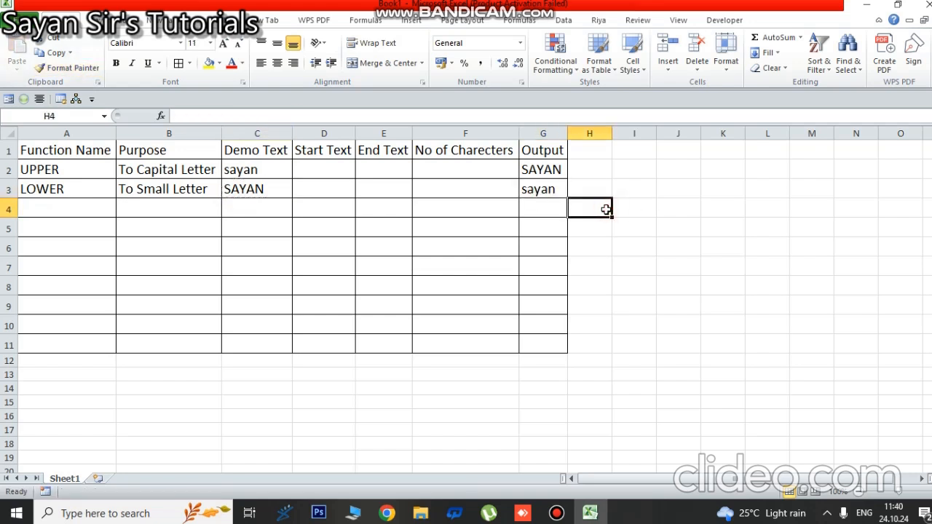
click(557, 514)
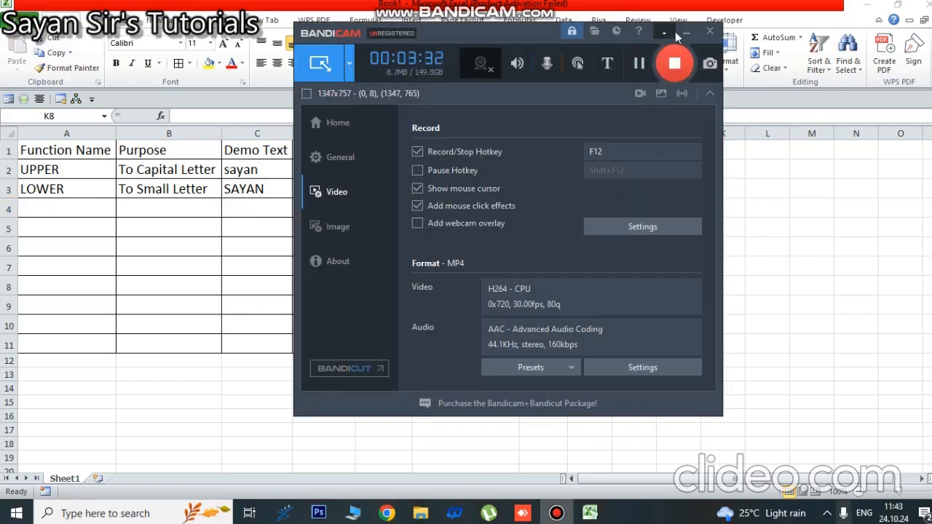
click(688, 33)
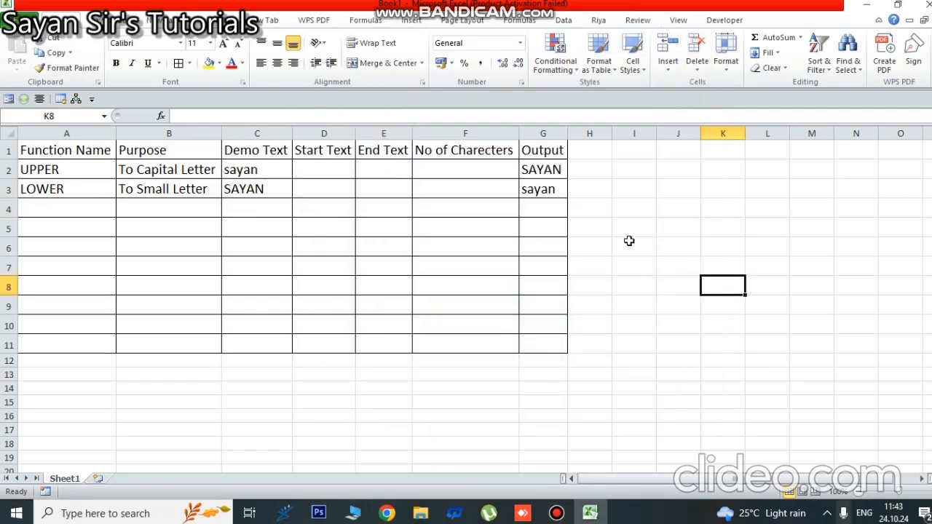
click(557, 513)
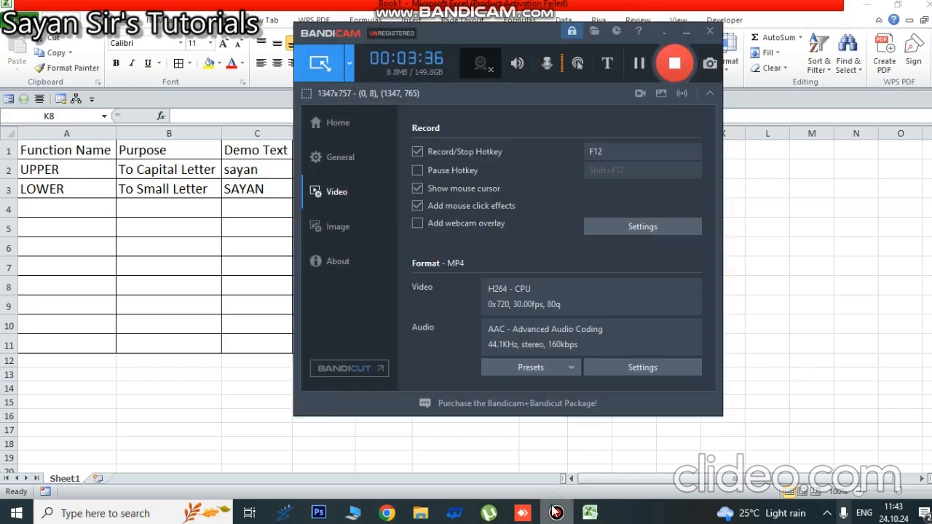
click(556, 513)
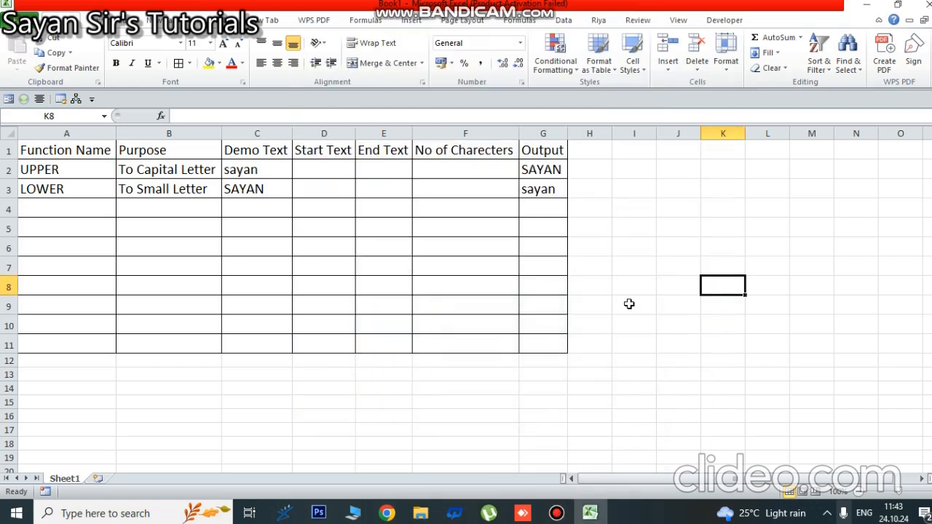
click(62, 209)
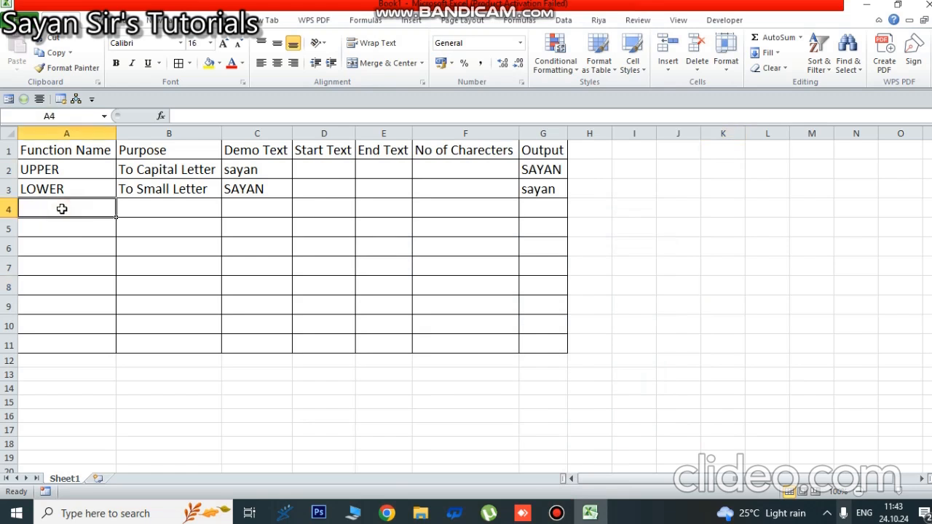
click(557, 513)
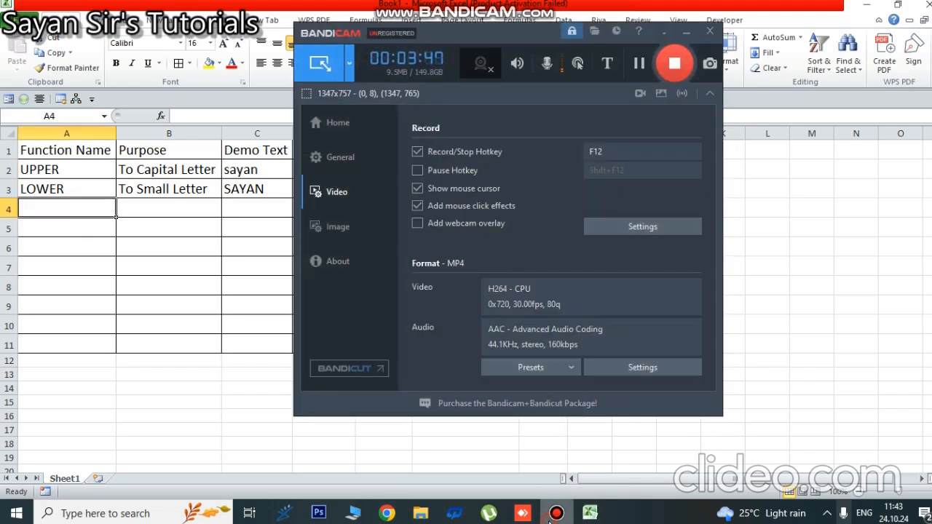
click(556, 514)
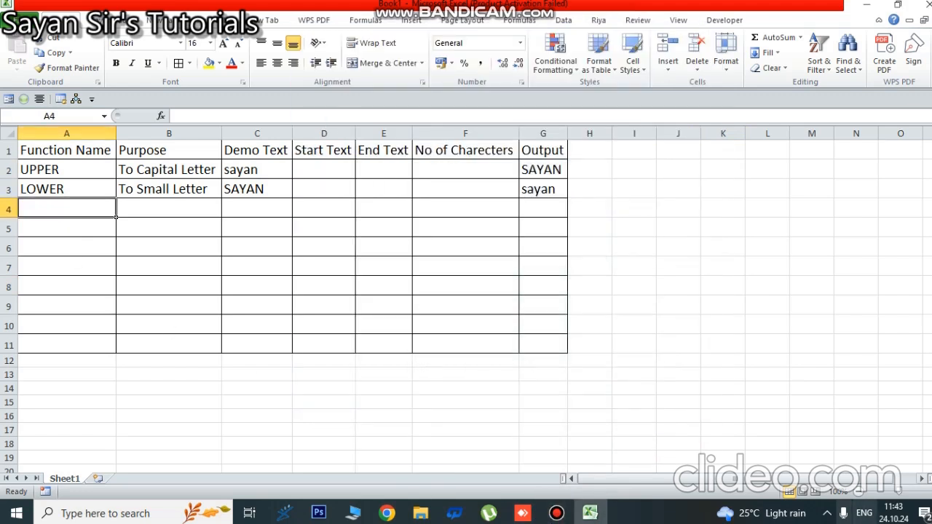
click(829, 514)
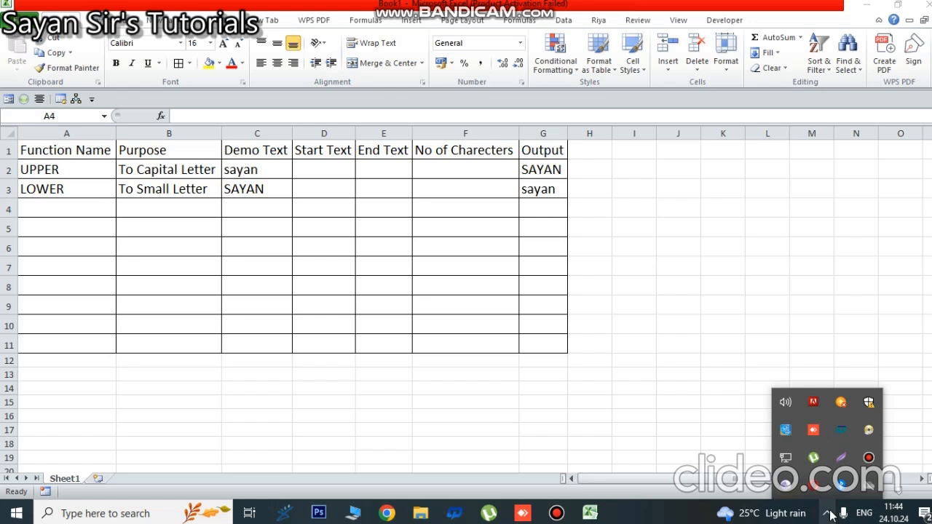
click(782, 409)
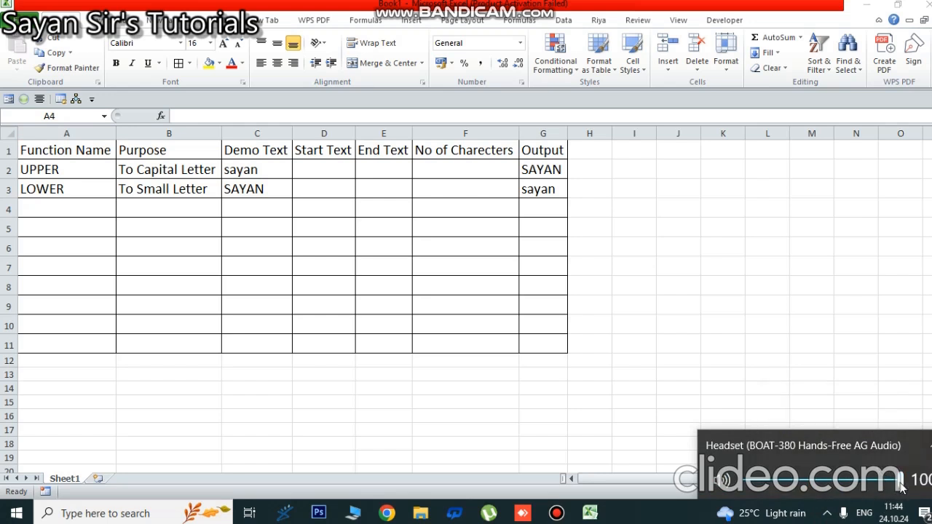
click(708, 248)
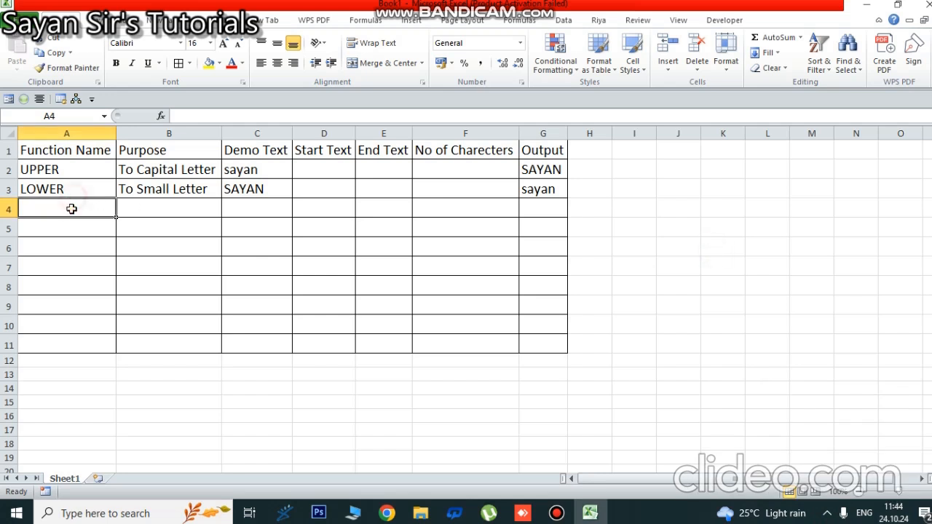
Enter the function name "PROPER" in A4 and its purpose "Sentense case" in B4.
text(PROPER)
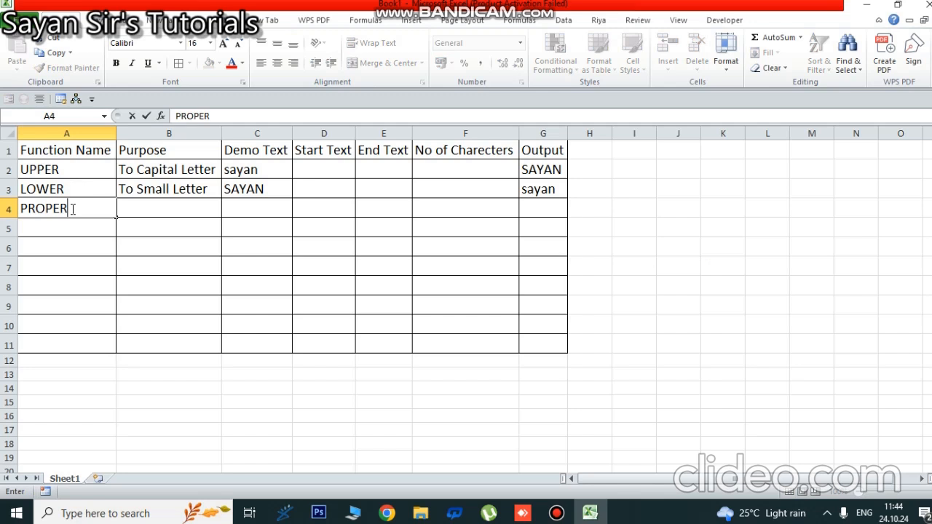
key(Tab)
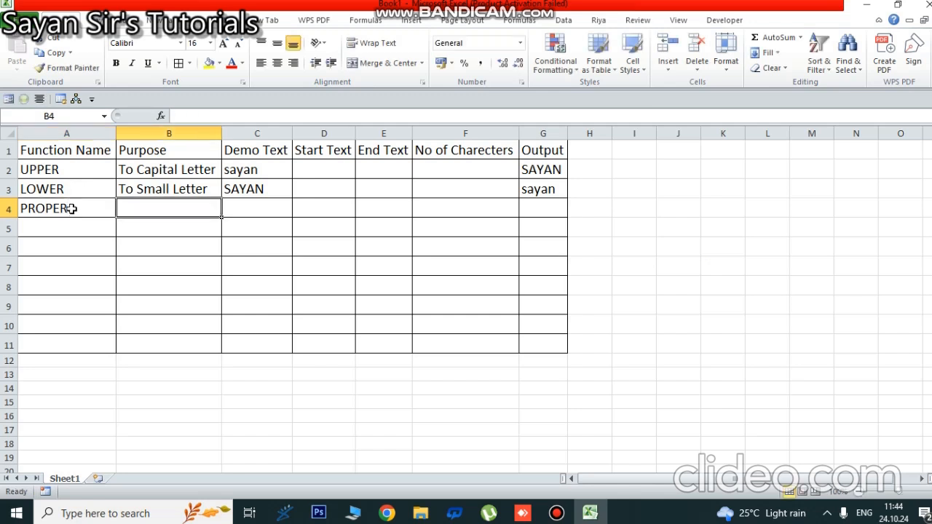
text(Sentense case)
key(Tab)
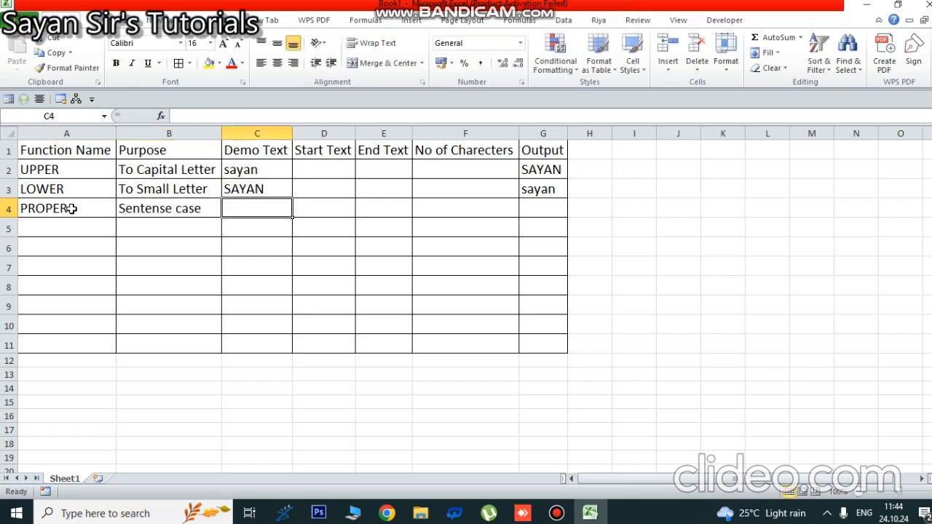
Enter the same first name in lowercase as the demo text in C4.
text(sa)
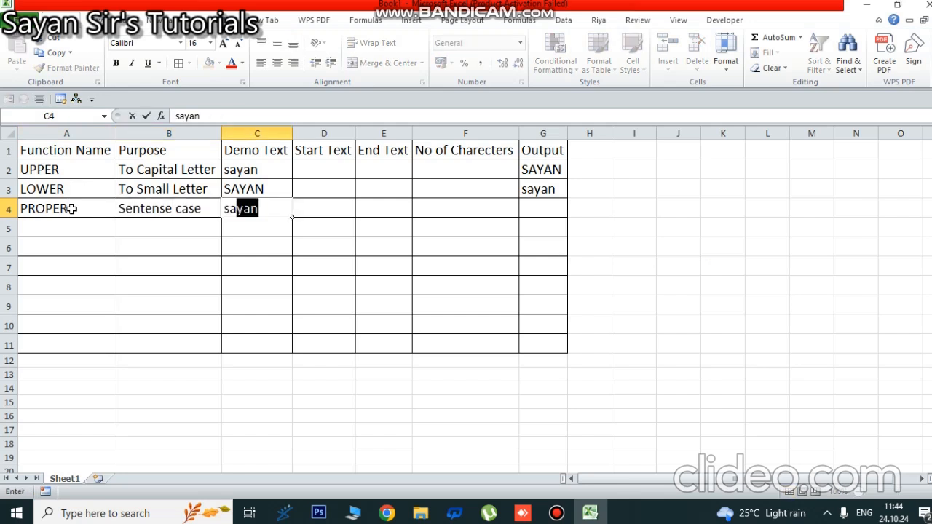
text(yan)
key(Tab)
Enter the formula =PROPER(C4) in the Output cell G4.
key(Tab)
key(Tab)
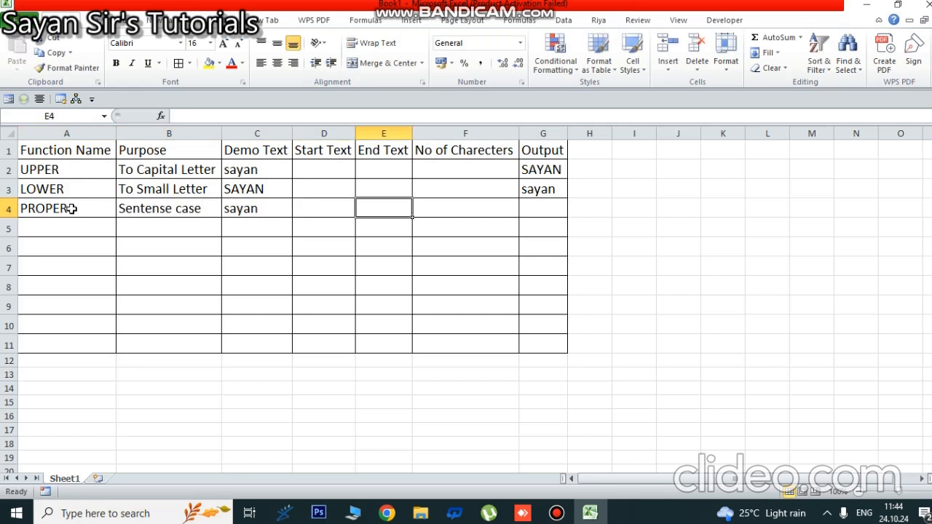
key(Tab)
text(=proper)
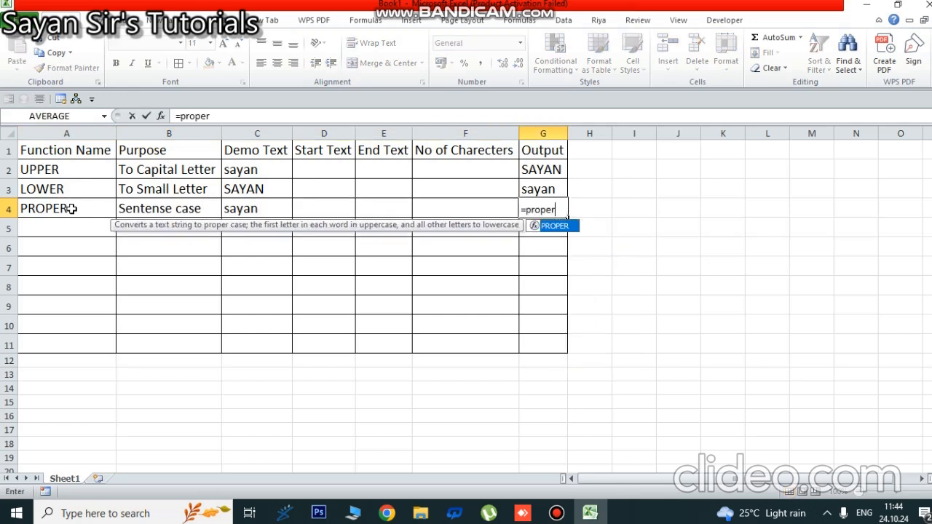
text(()
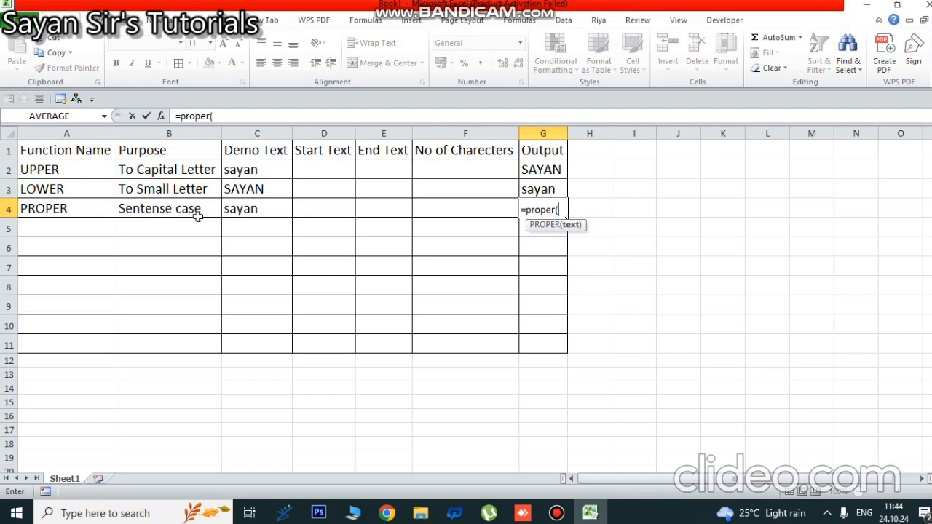
click(231, 212)
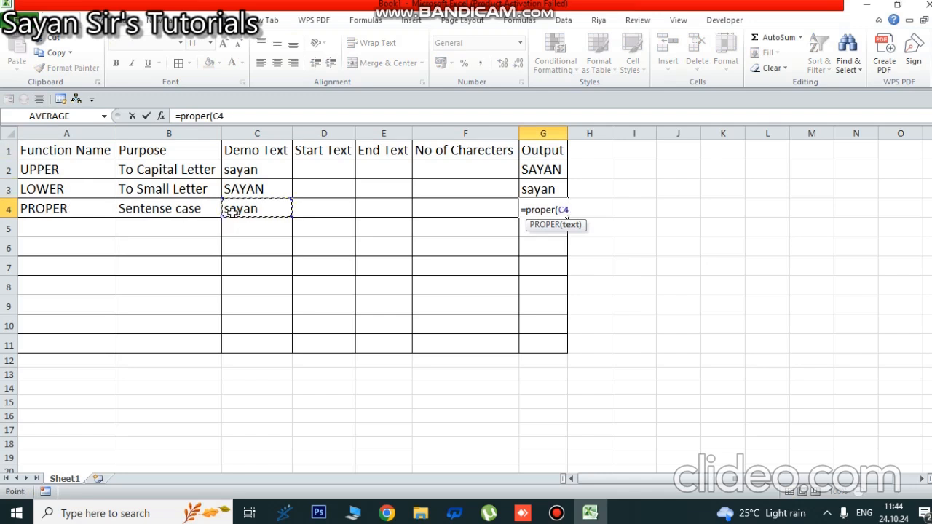
text())
key(Return)
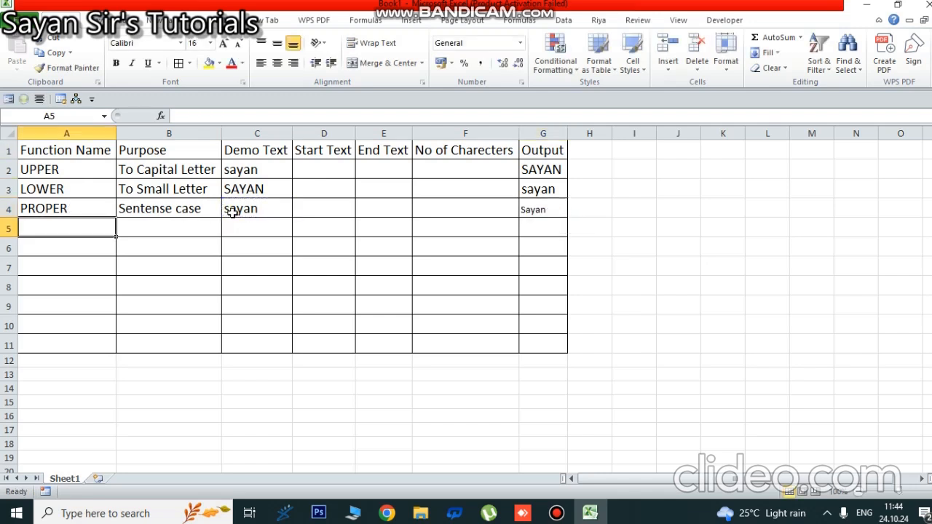
Copy the formatting of demo text cell C3 onto output cell G4 with Format Painter.
click(246, 184)
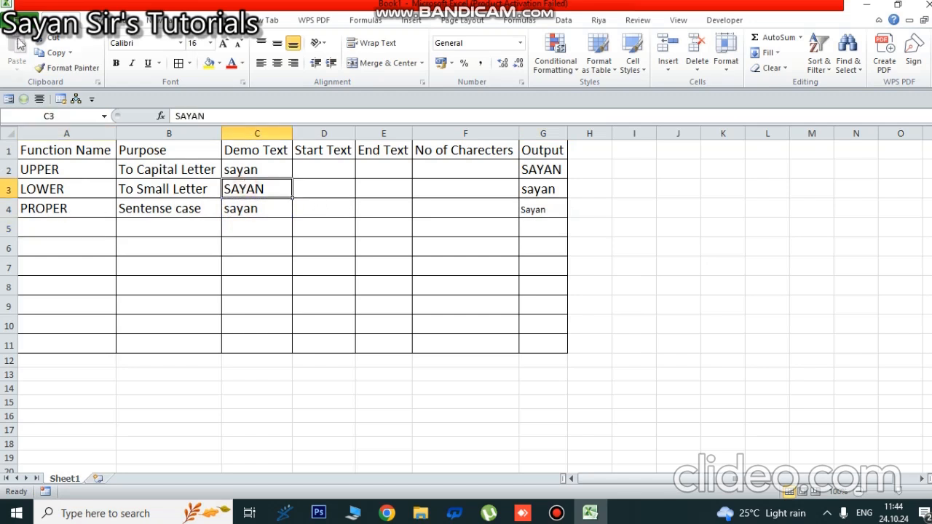
click(62, 67)
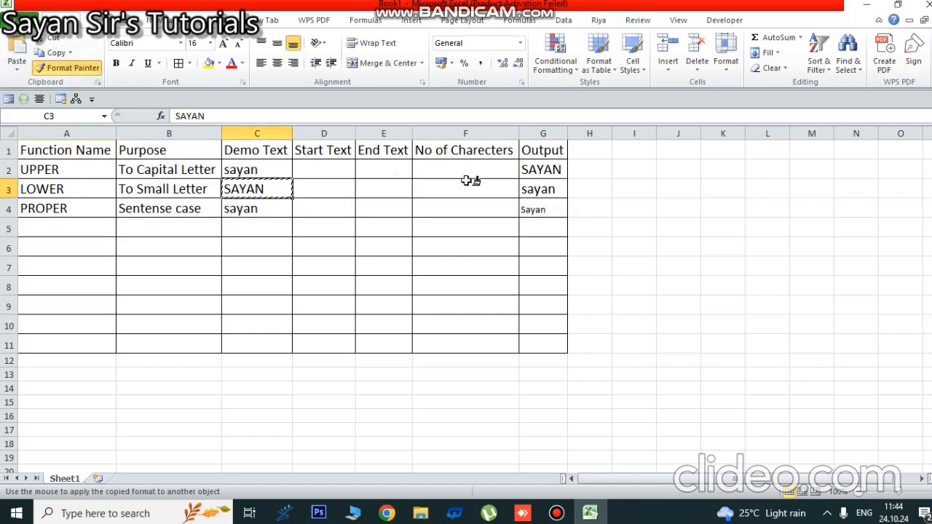
click(527, 208)
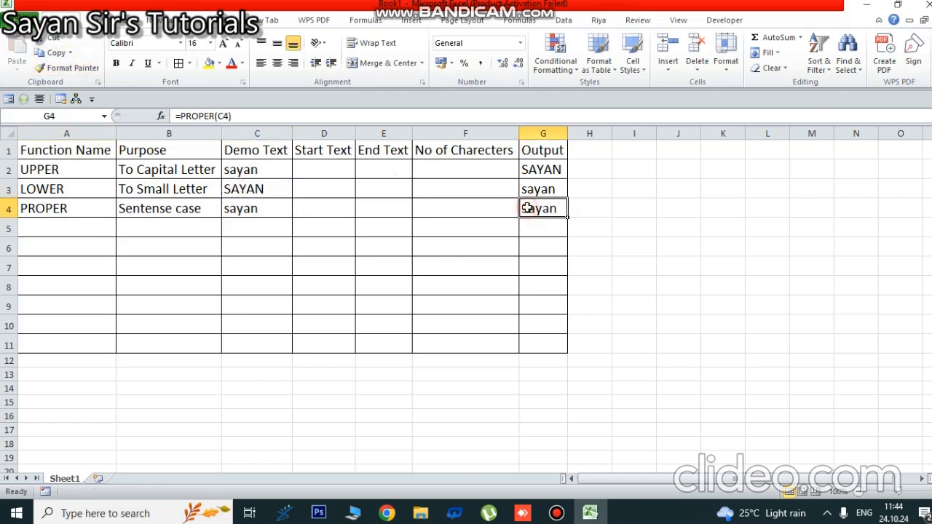
click(709, 227)
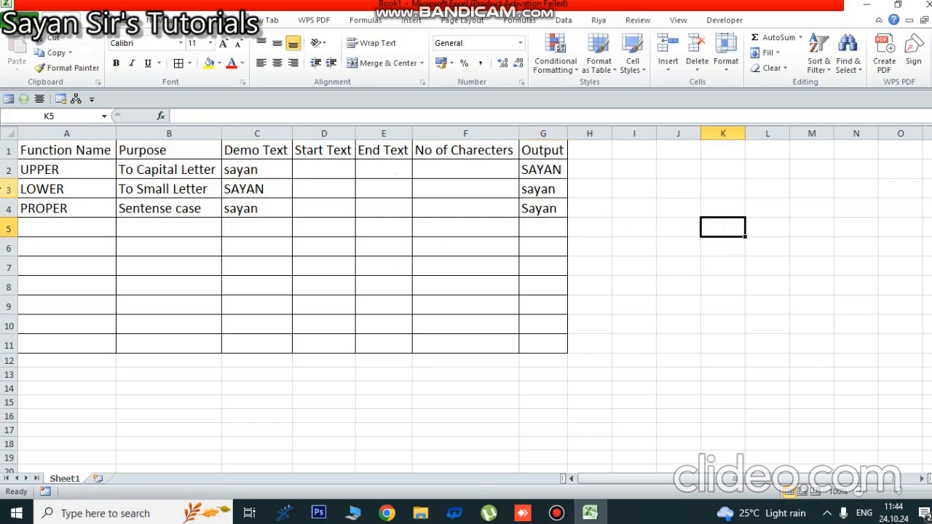
Enter the function name "LEFT" in A5 and its purpose "CUT TEXT FROM LEFT" in B5, fitting column B's width to the text.
click(55, 227)
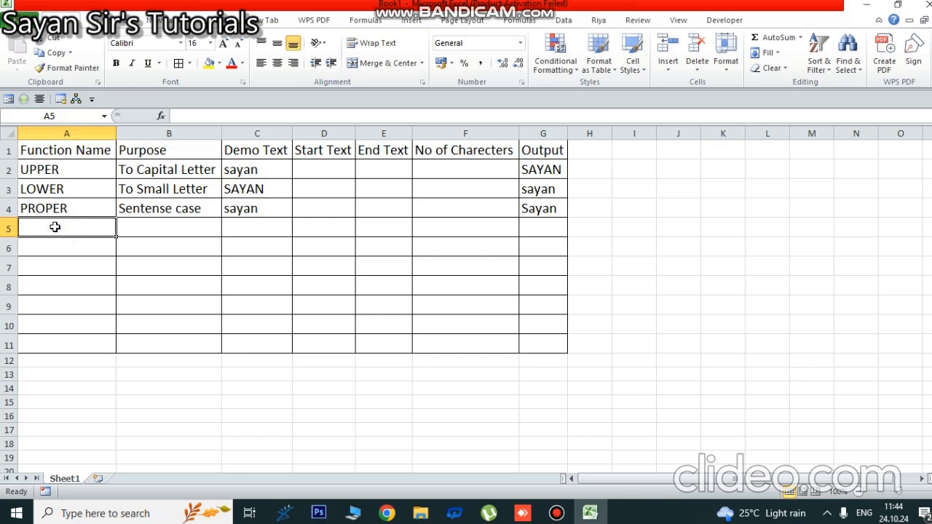
text(LEFT)
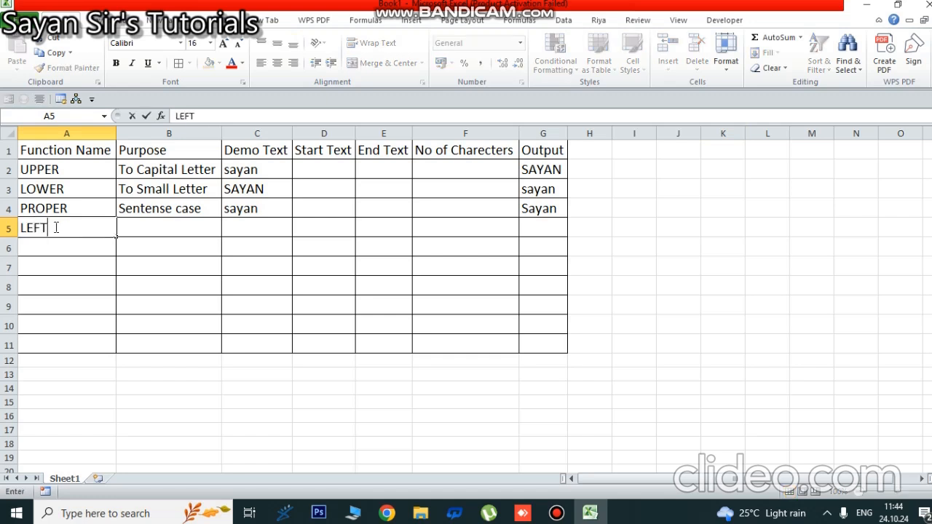
click(159, 232)
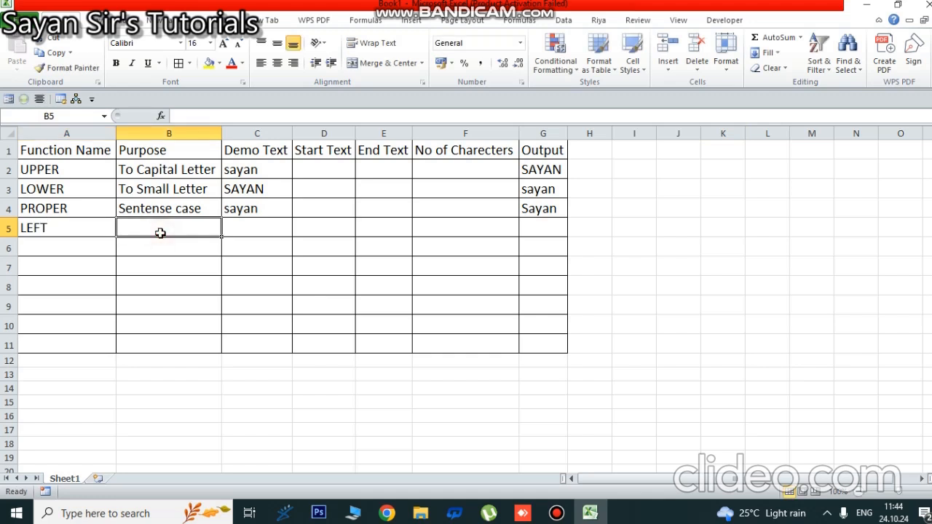
text(C)
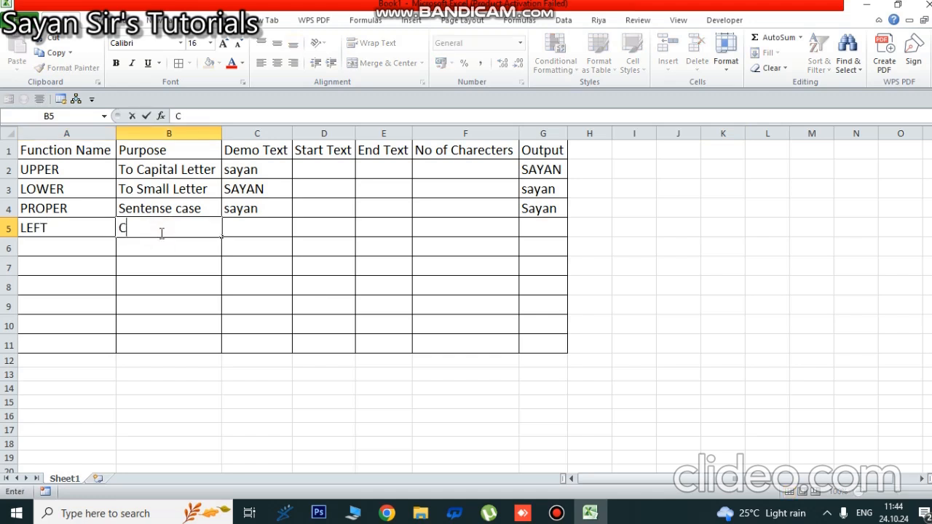
text(UT TEXT)
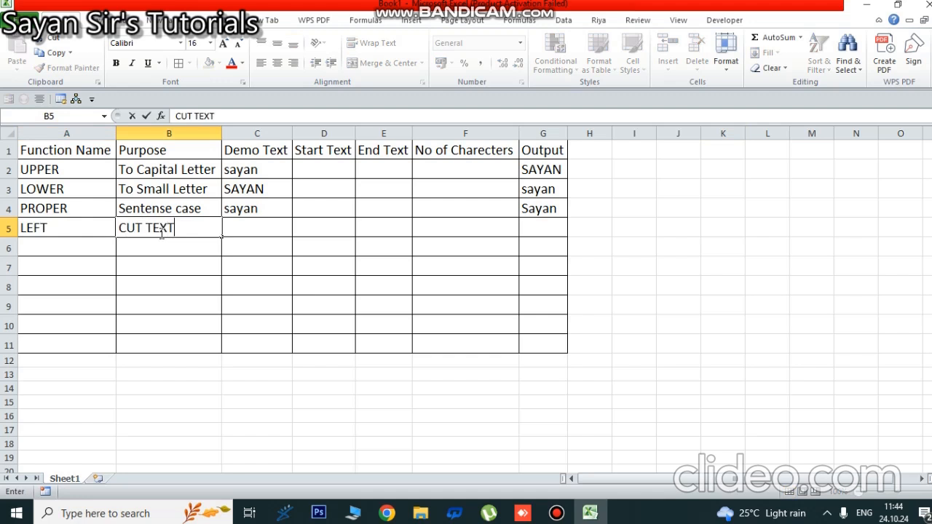
text( FROM LE)
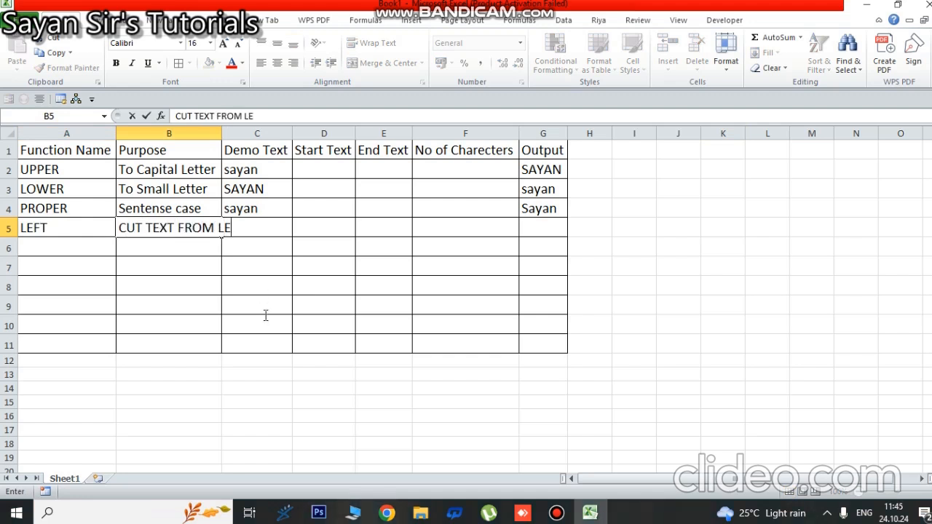
text(FT)
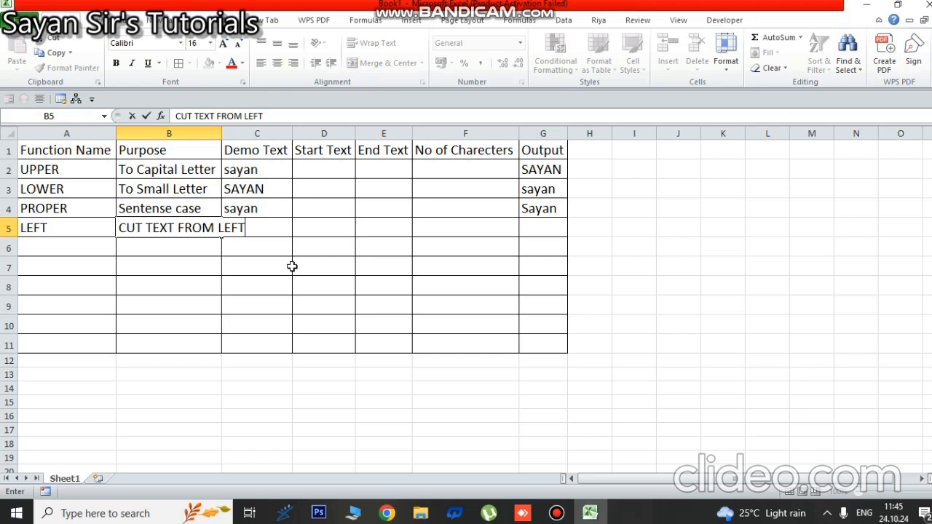
click(224, 134)
double_click(222, 133)
Enter a different, ten-letter first name with a capital initial as the demo text in C5 and fit column C's width to it.
click(286, 237)
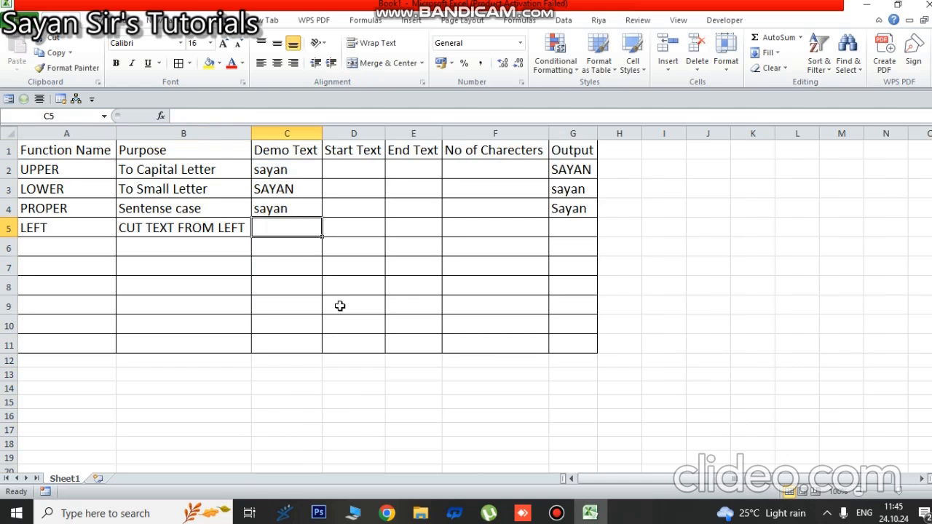
text(Ra)
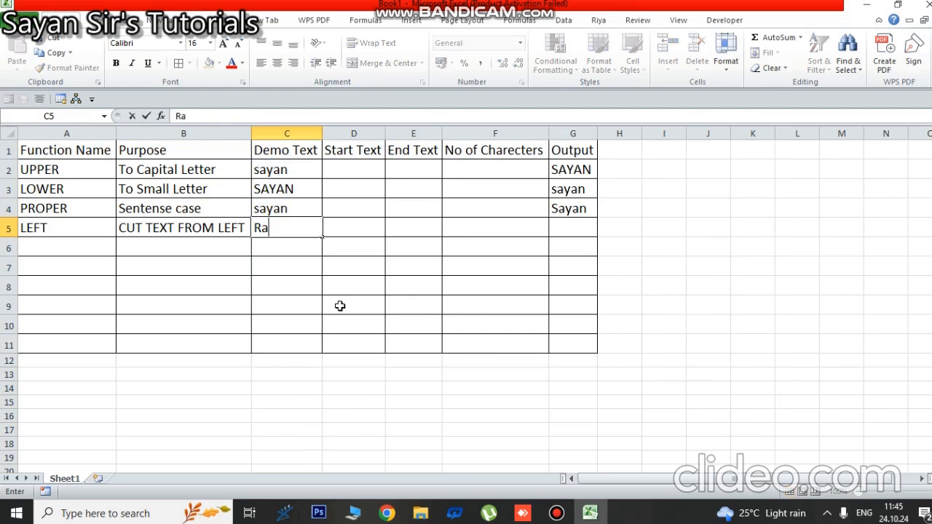
text(mkrishna)
click(341, 284)
double_click(323, 130)
Fill the LEFT row with start text 1 in D5, end text 3 in E5 and number of characters 3 in F5.
click(353, 223)
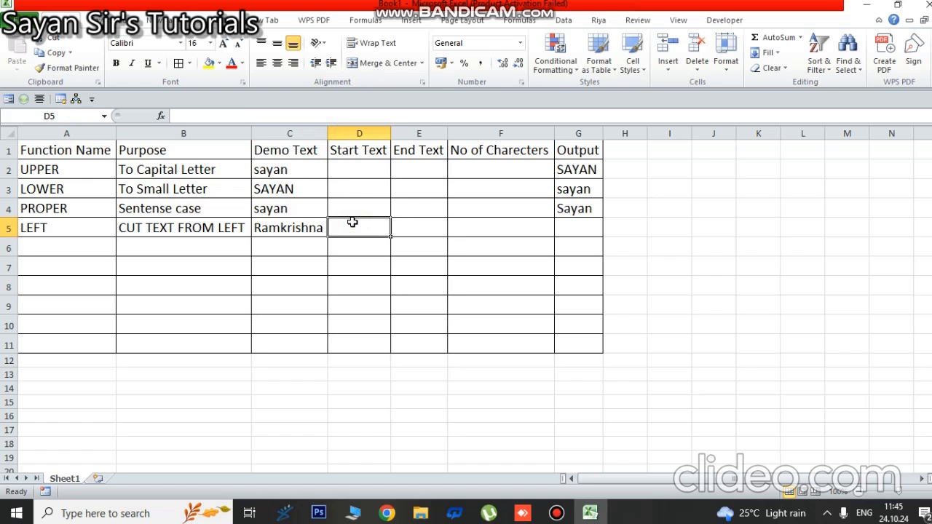
text(1)
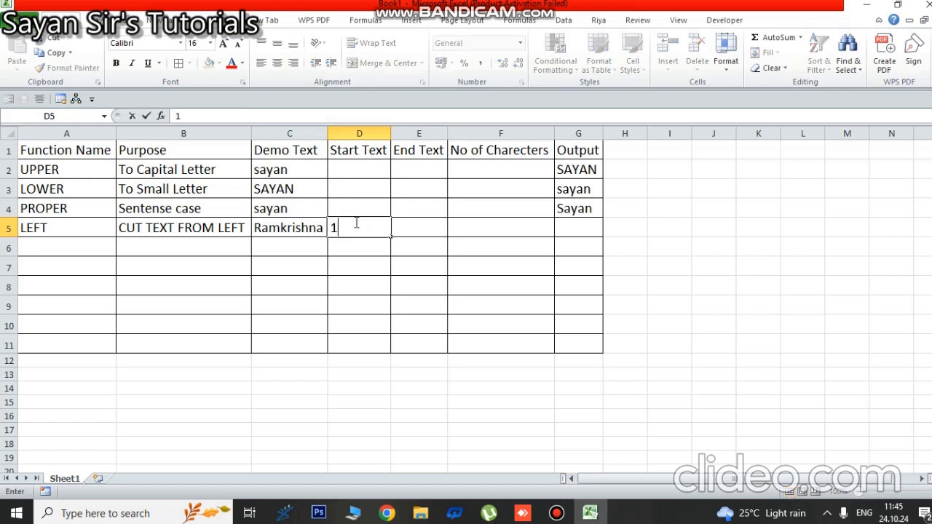
click(403, 225)
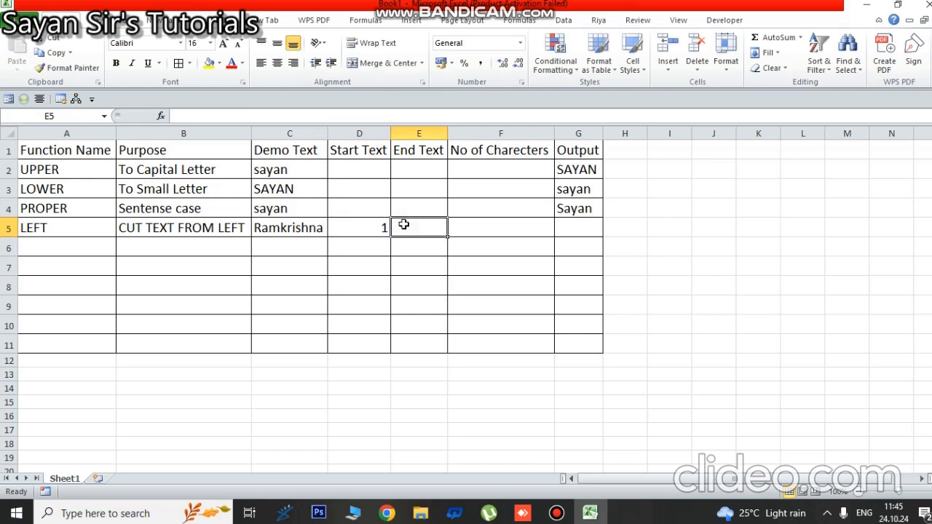
text(3)
click(476, 233)
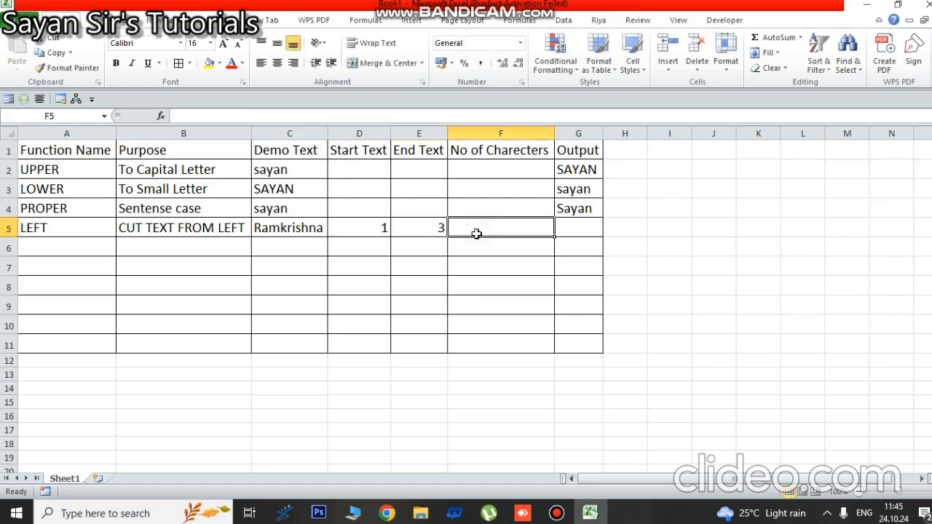
text(3)
Enter the formula =LEFT(C5,F5) in the Output cell G5.
click(584, 232)
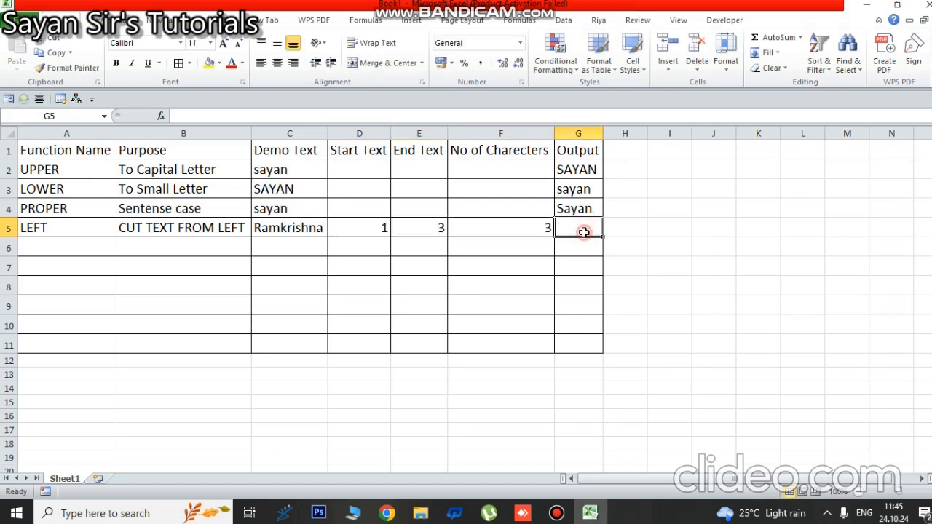
text(=mid)
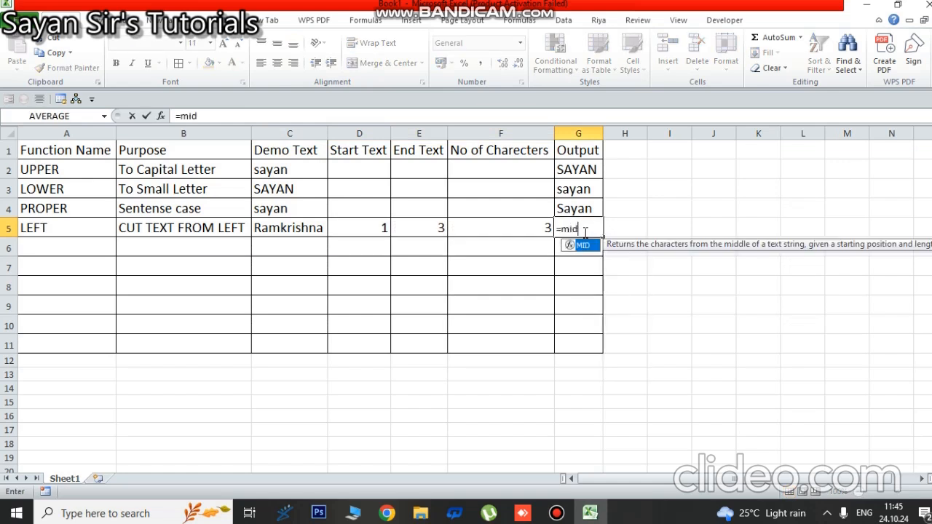
key(BackSpace)
key(BackSpace)
key(BackSpace)
text(left)
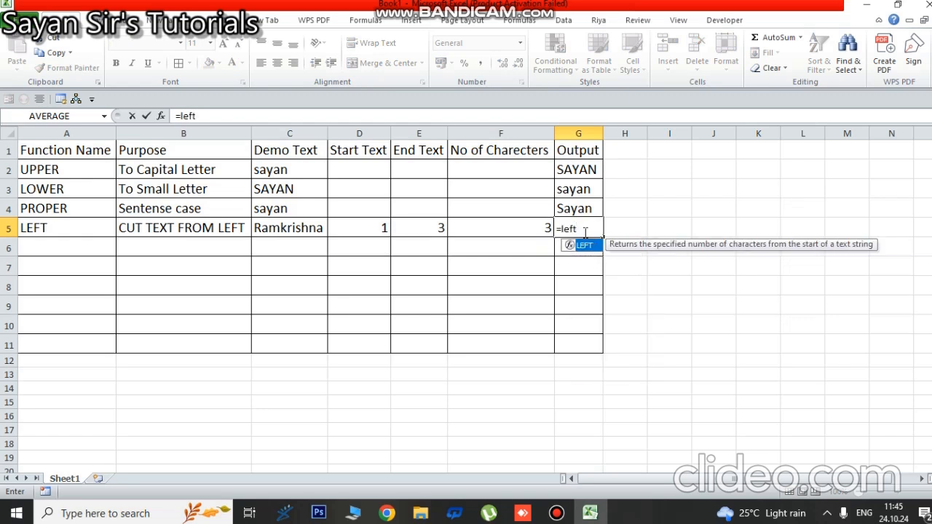
text(()
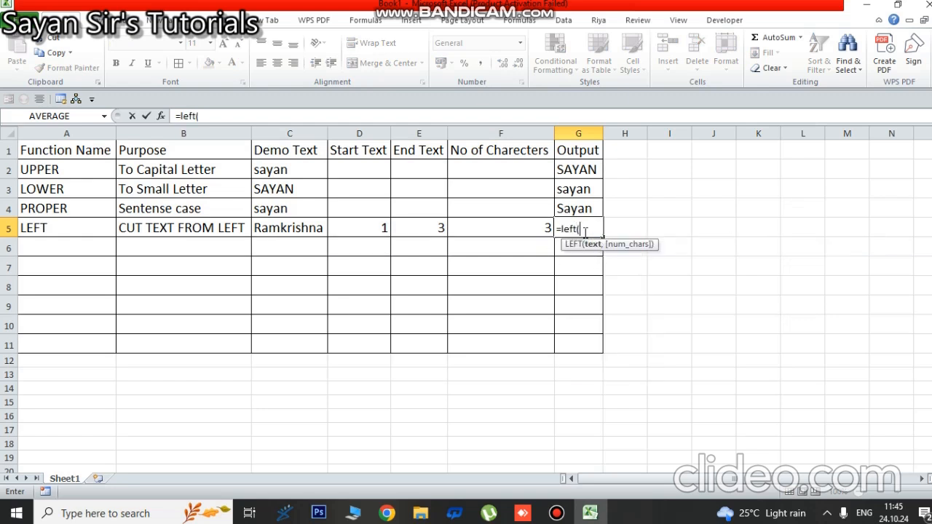
click(314, 232)
text(,)
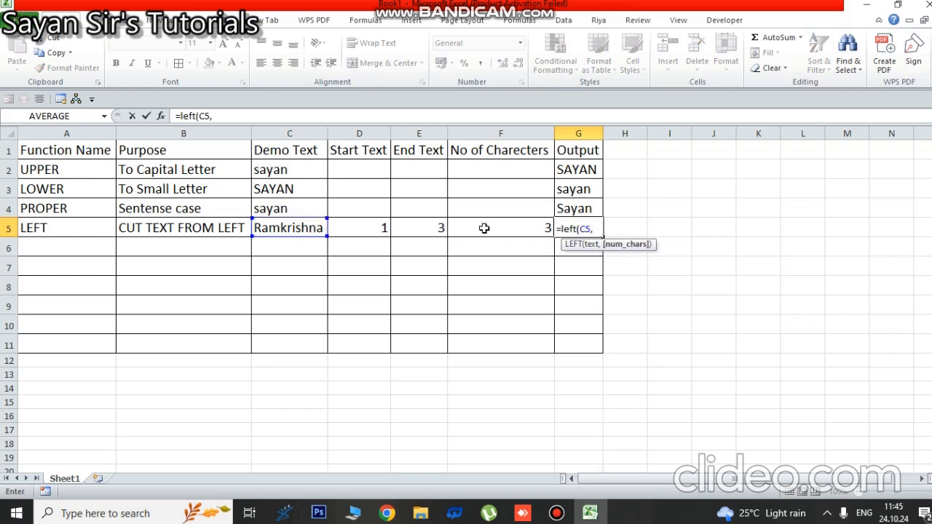
click(530, 231)
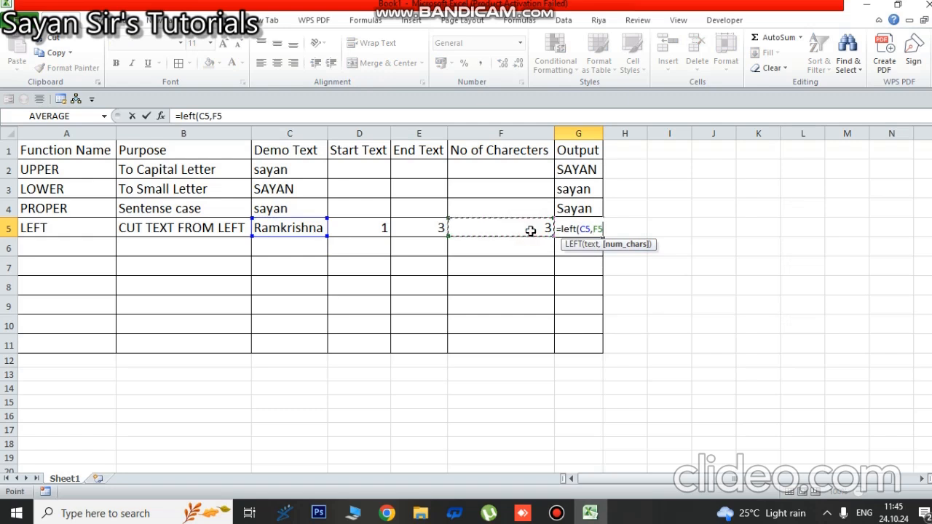
text())
key(Return)
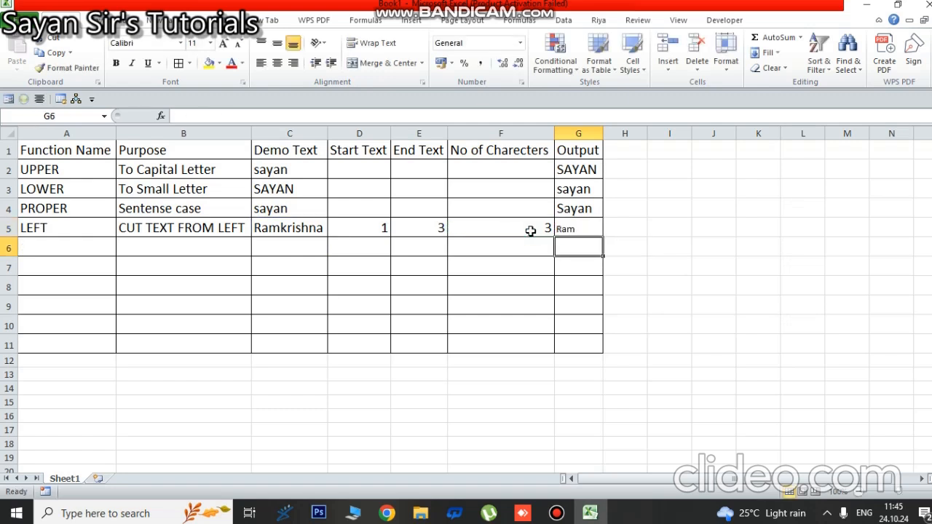
Delete the LEFT formula from output cell G5.
click(565, 227)
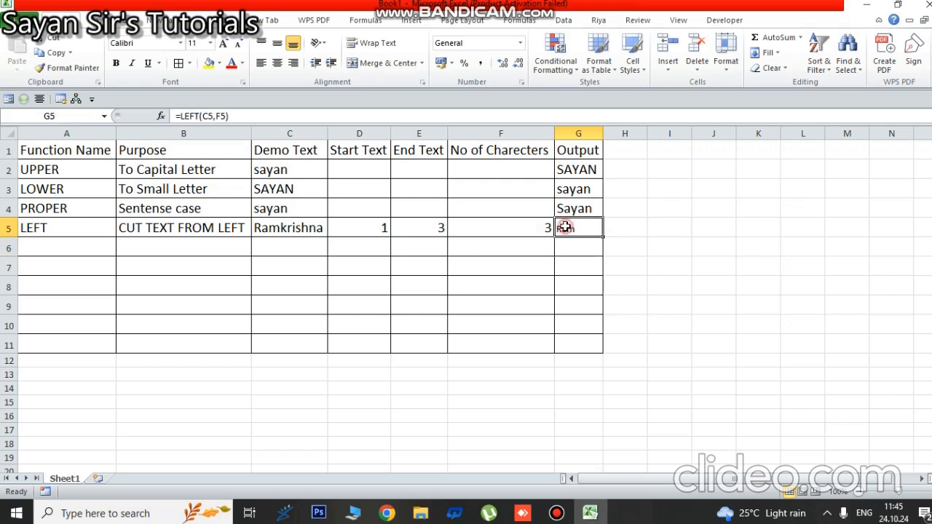
key(Delete)
click(641, 270)
Re-enter the formula =LEFT(C5,F5) in G5, using the demo text and the number of characters.
click(582, 223)
text(=l)
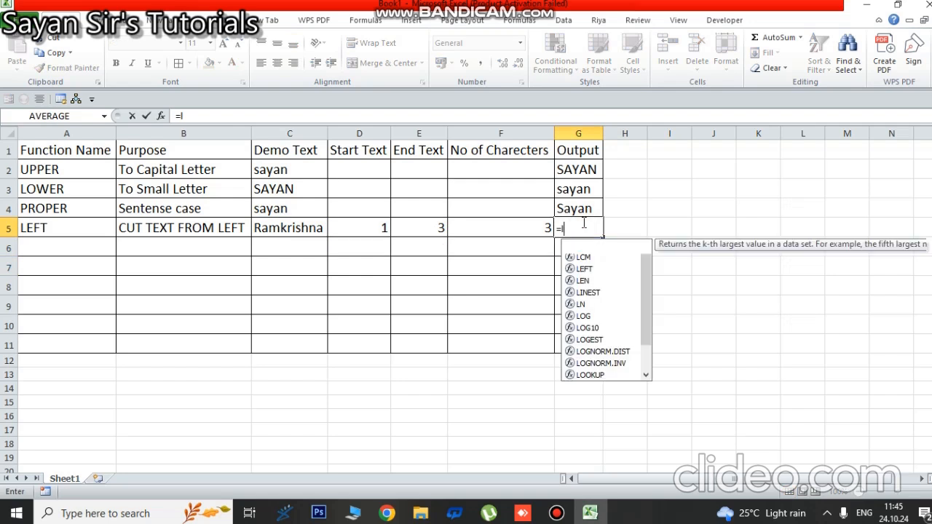
text(eft()
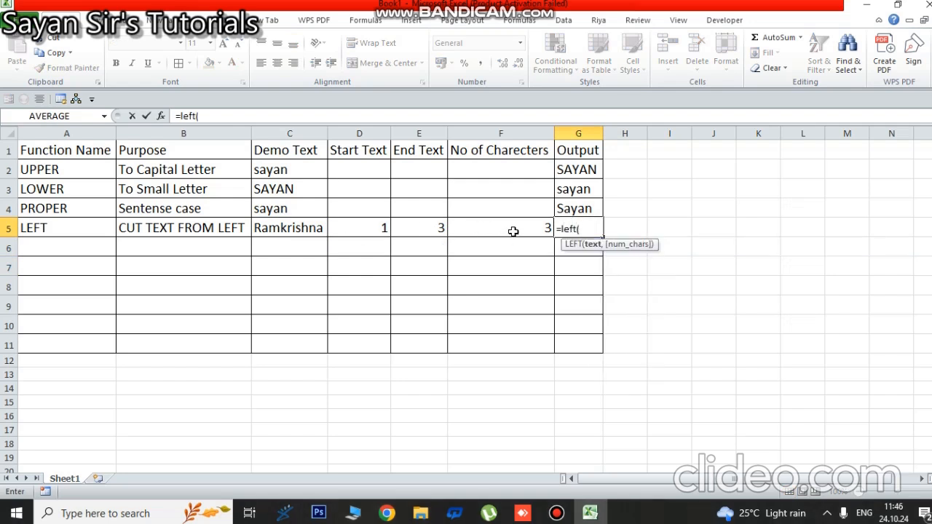
click(297, 226)
text(,)
click(479, 224)
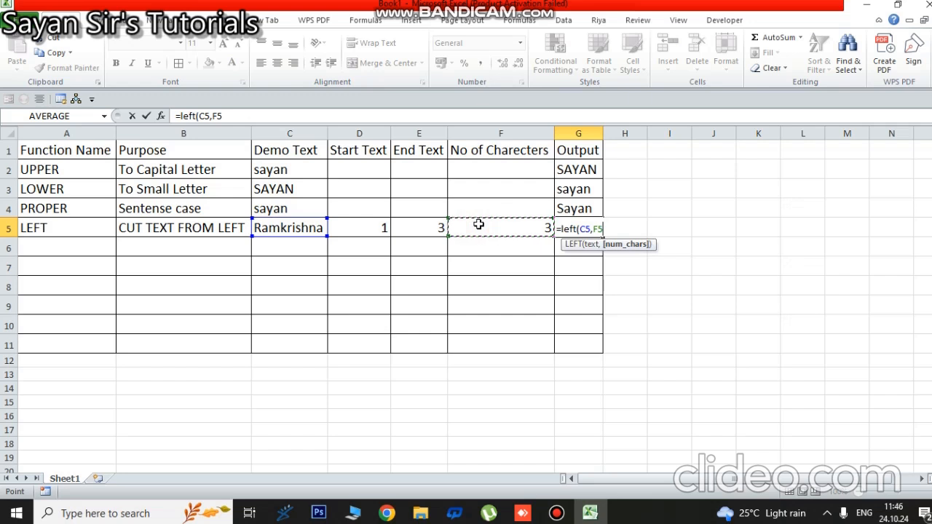
text())
key(Return)
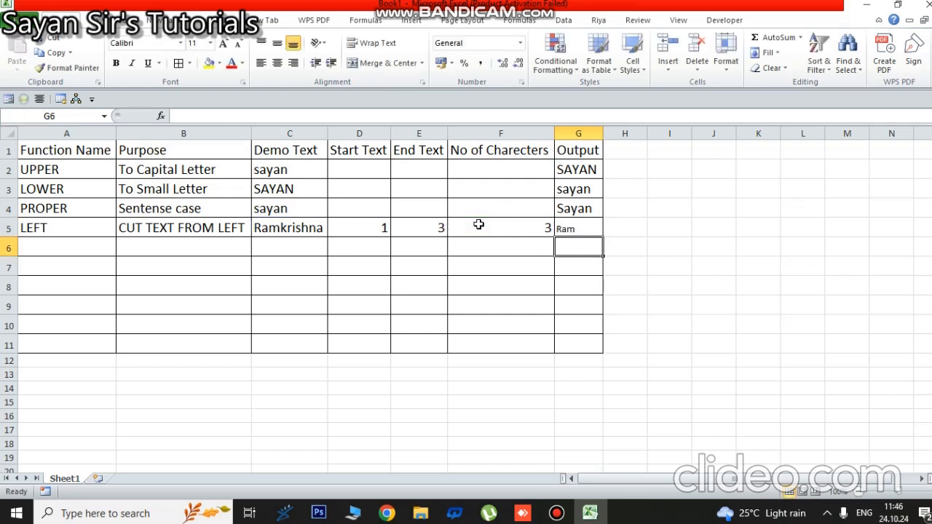
Copy the cell formatting of demo text C5 onto the LEFT output cell G5.
click(277, 225)
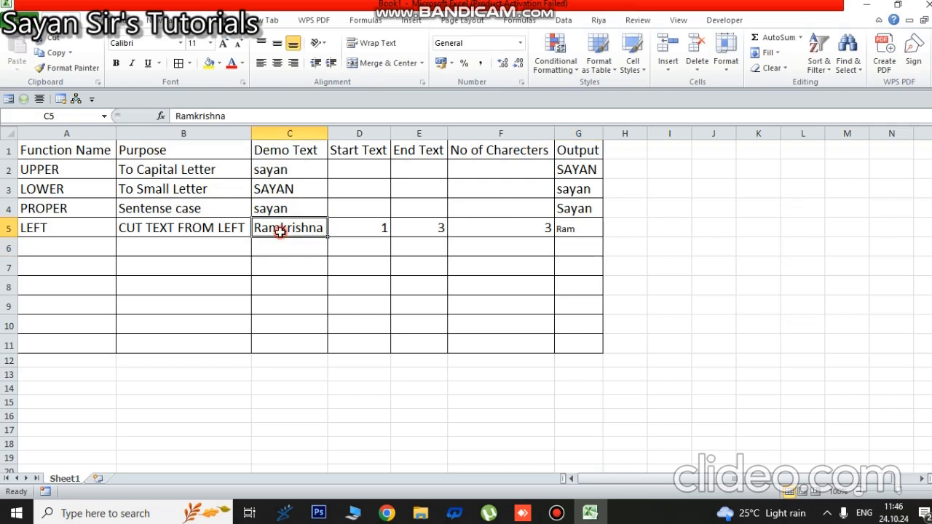
click(72, 68)
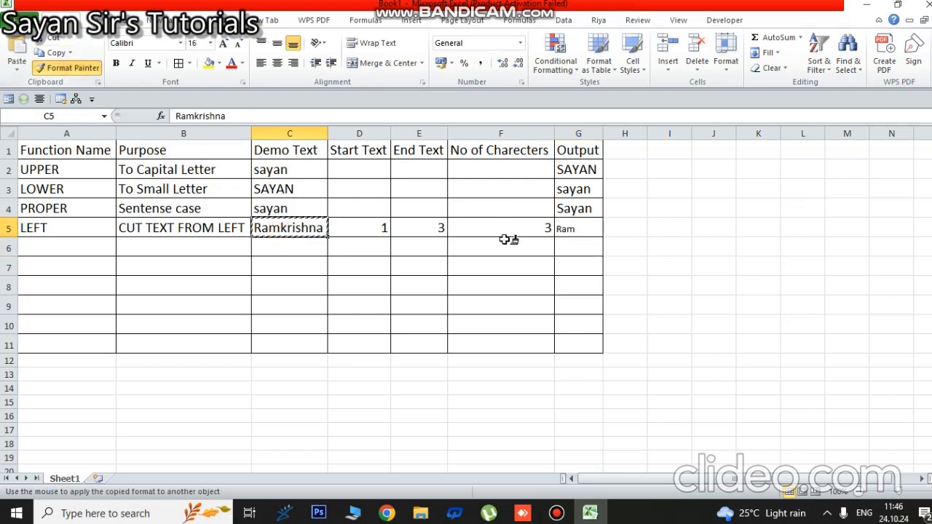
click(580, 225)
click(574, 291)
Enter RIGHT as the function name in A6 and fill the purpose text from B5 down into B6.
click(79, 248)
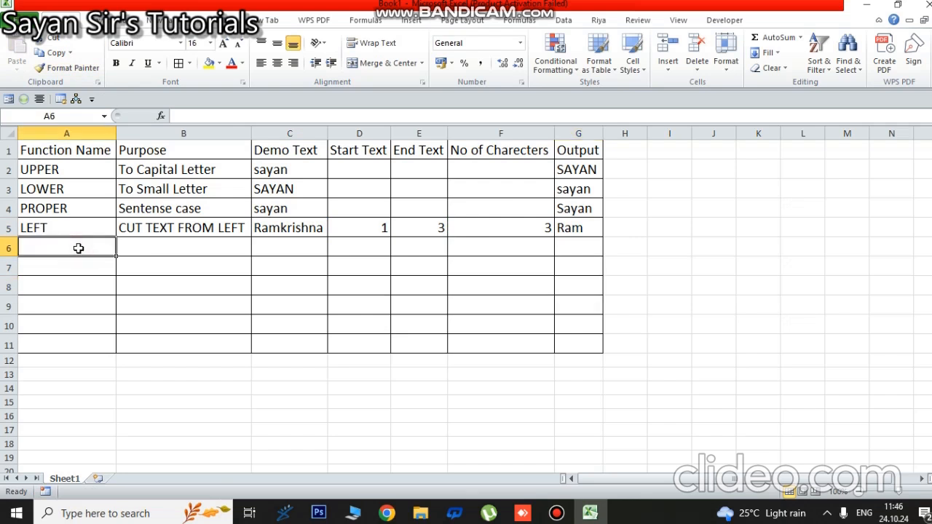
text(RIGHT)
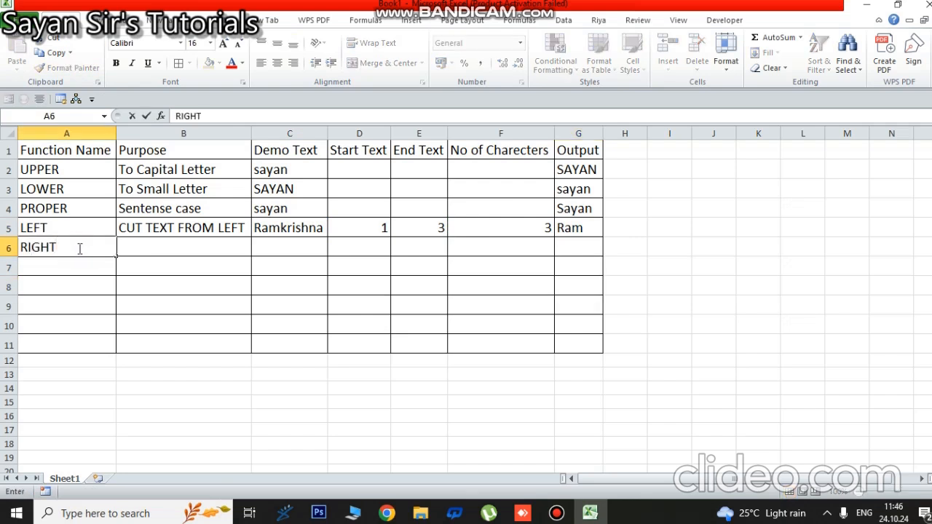
click(182, 243)
click(189, 222)
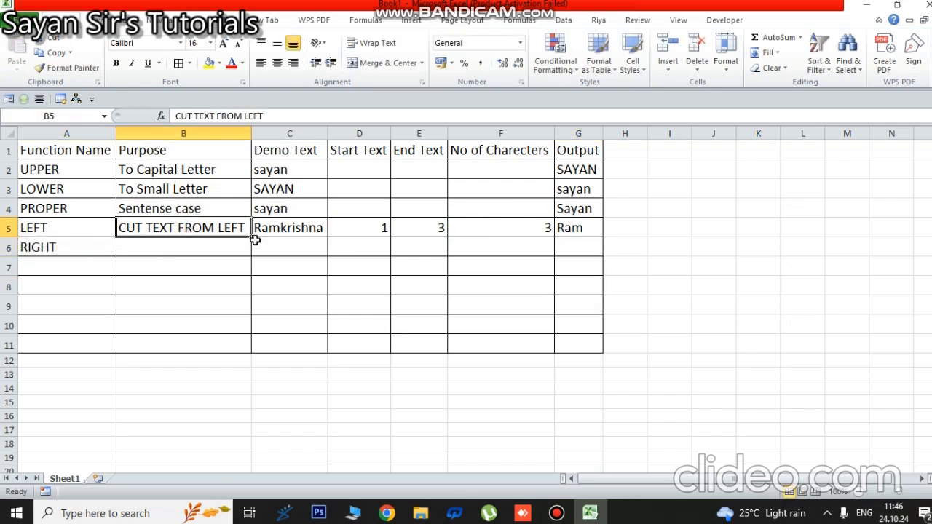
drag(252, 235, 254, 252)
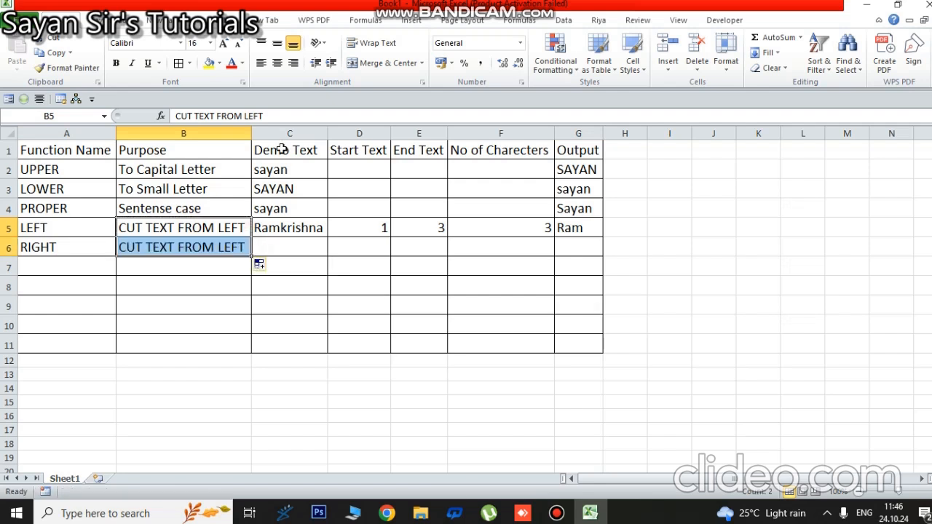
Change the purpose text in B5 to CUT TEXT FROM RIGHT and copy it into B6.
double_click(256, 117)
text(RIGHT)
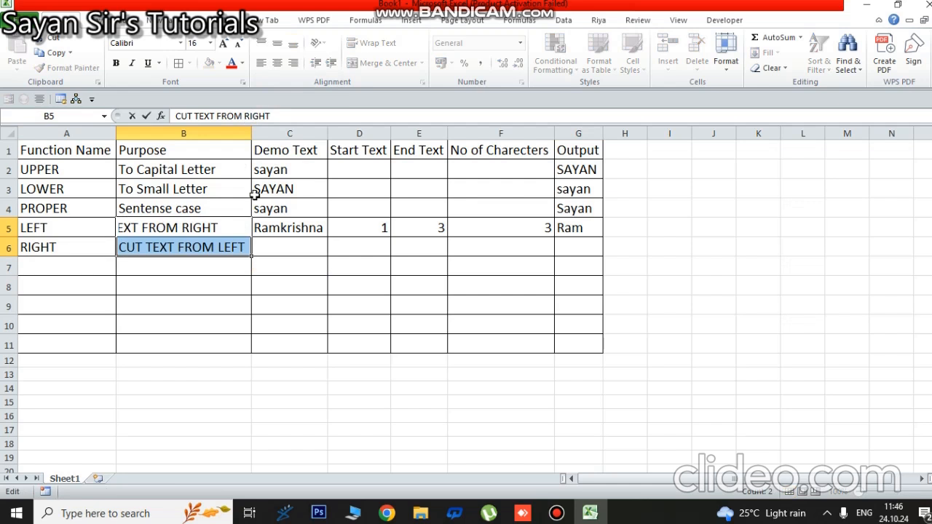
click(338, 254)
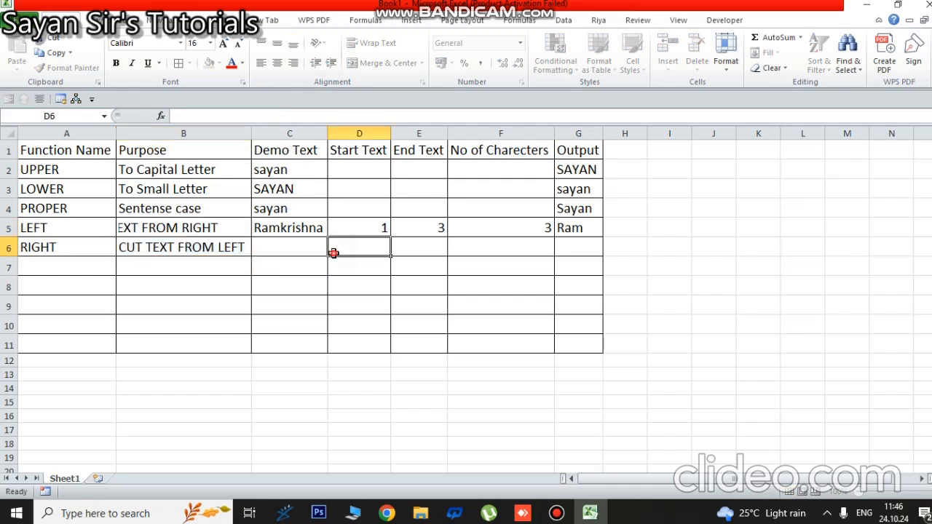
click(196, 230)
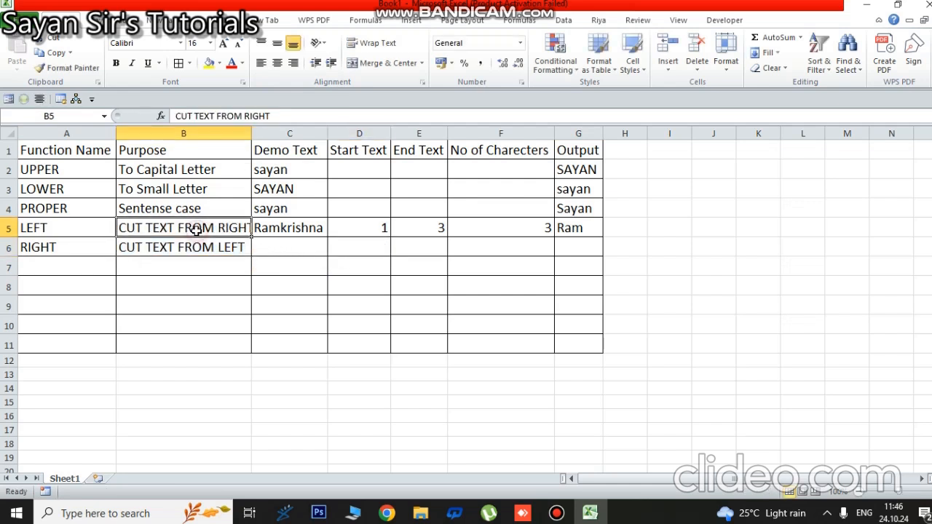
key(ctrl+c)
click(202, 243)
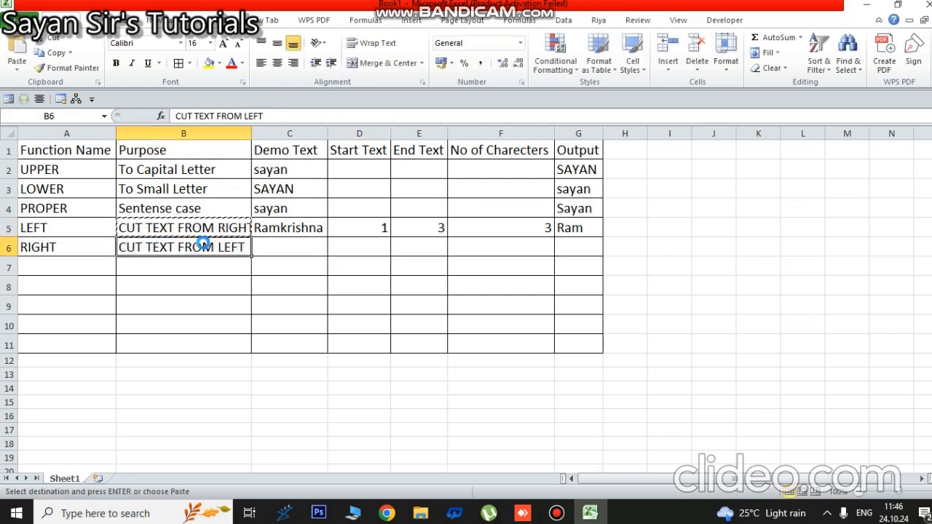
key(ctrl+v)
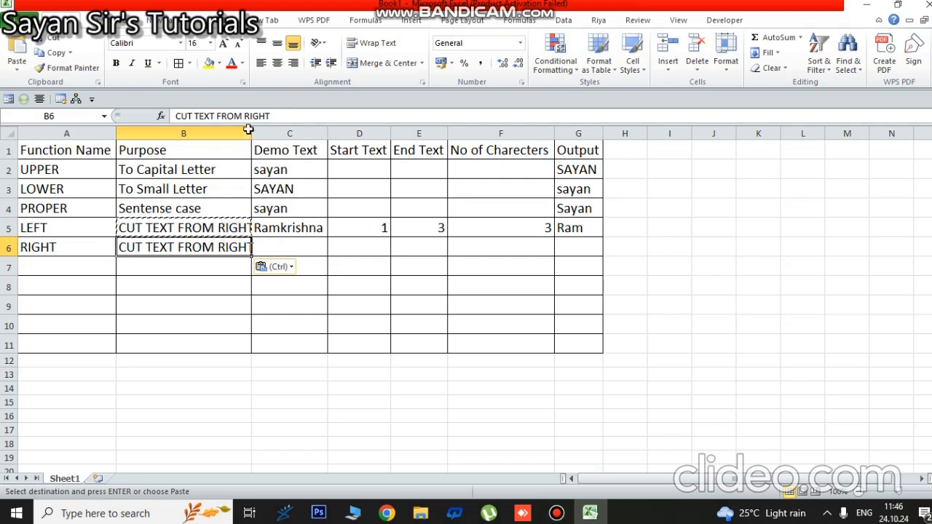
Set the LEFT row's purpose in B5 to CUT TEXT FROM LEFT and autofit the width of the Purpose column.
click(336, 255)
click(250, 230)
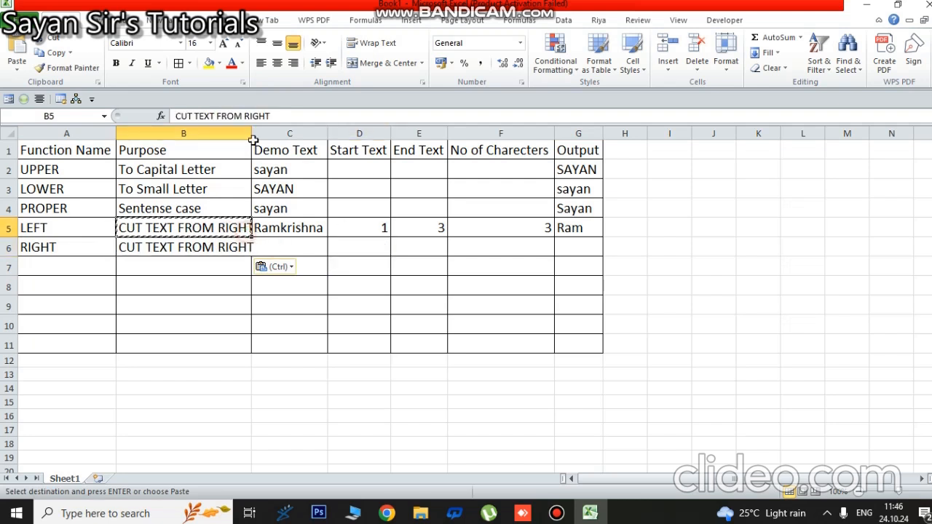
double_click(258, 116)
text(LEF)
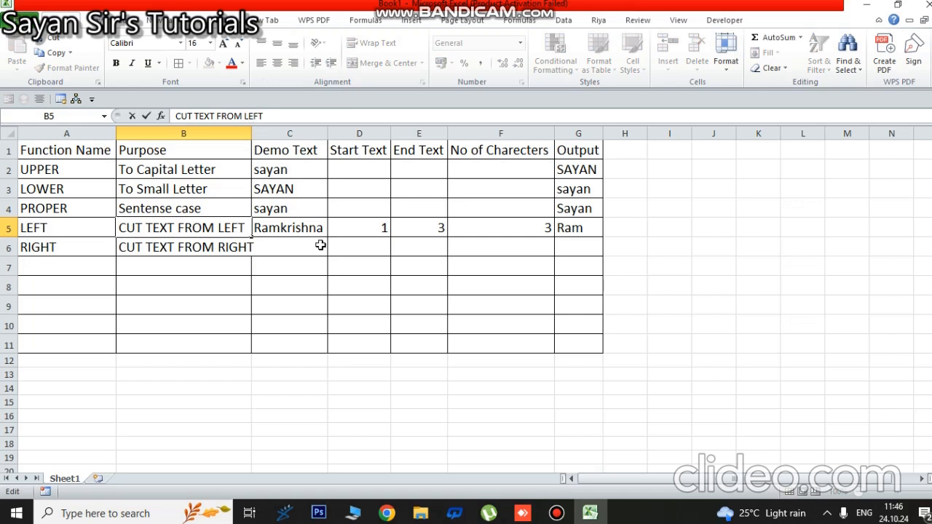
click(321, 246)
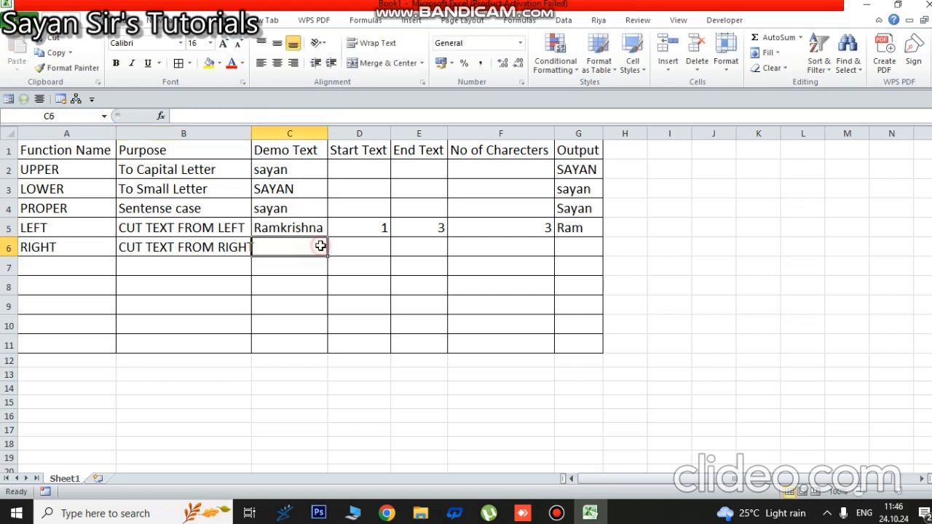
click(306, 229)
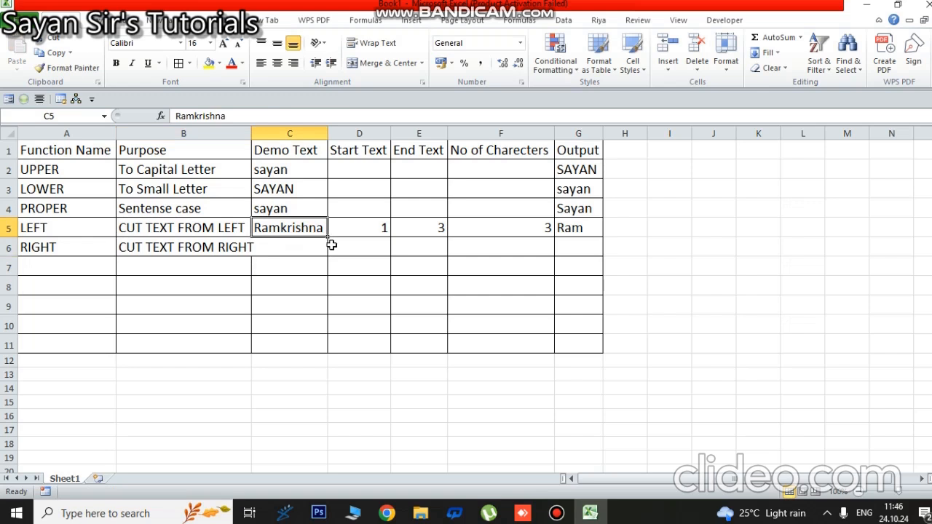
double_click(253, 129)
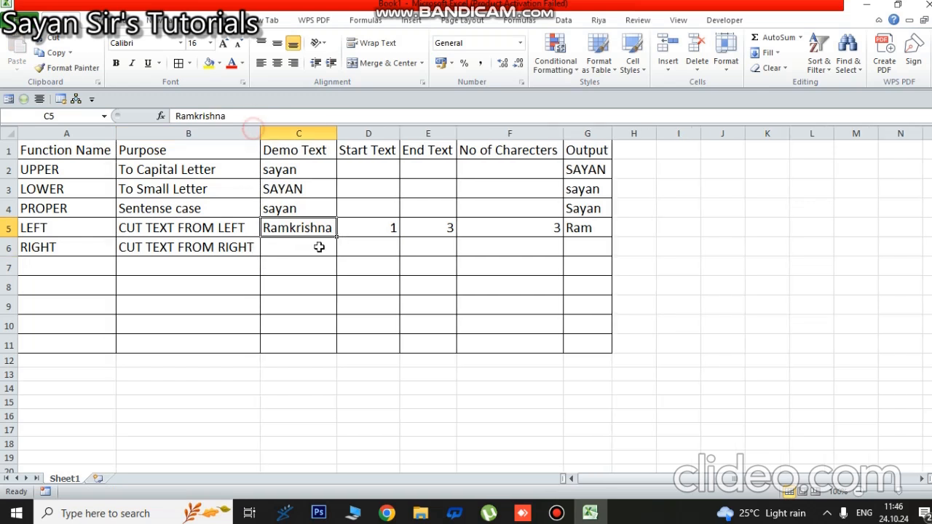
Fill the demo text from C5 down into C6 of the RIGHT row.
click(359, 262)
click(322, 229)
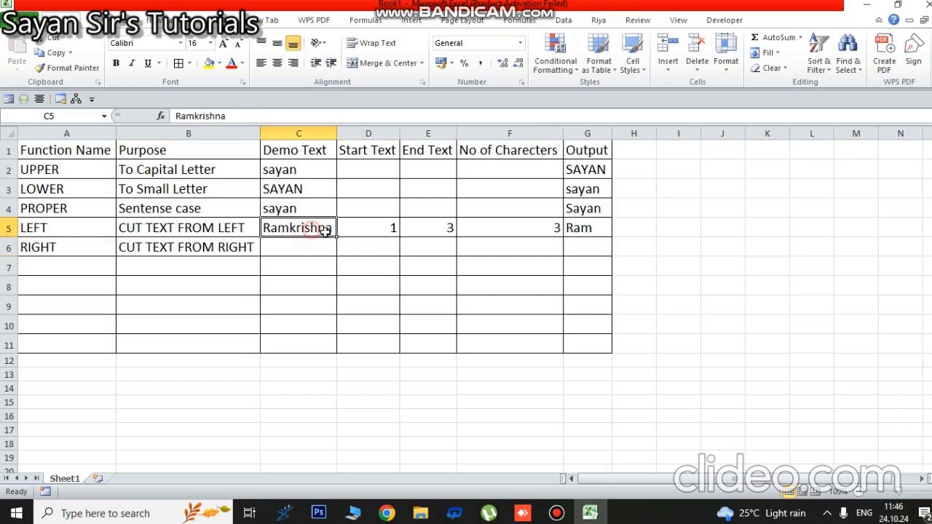
drag(336, 237, 336, 255)
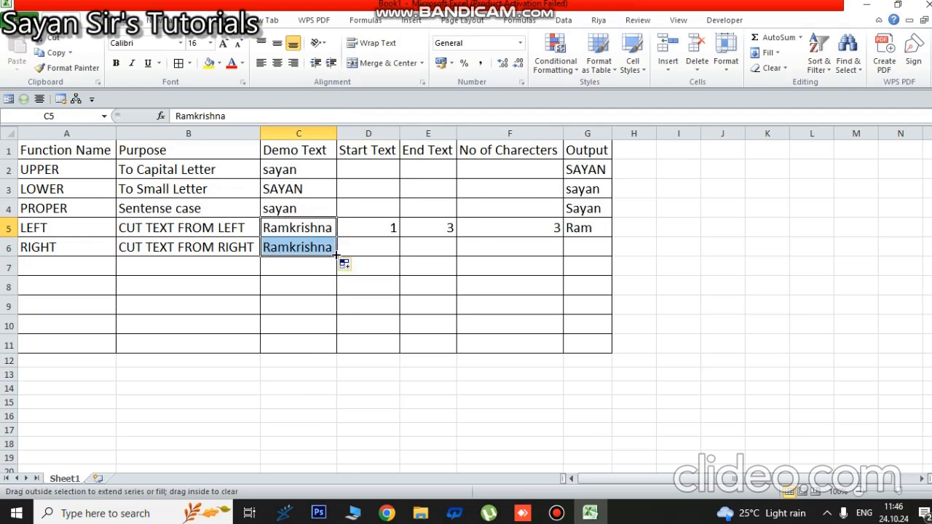
Enter 7 as the number of characters for the RIGHT row in F6.
click(441, 251)
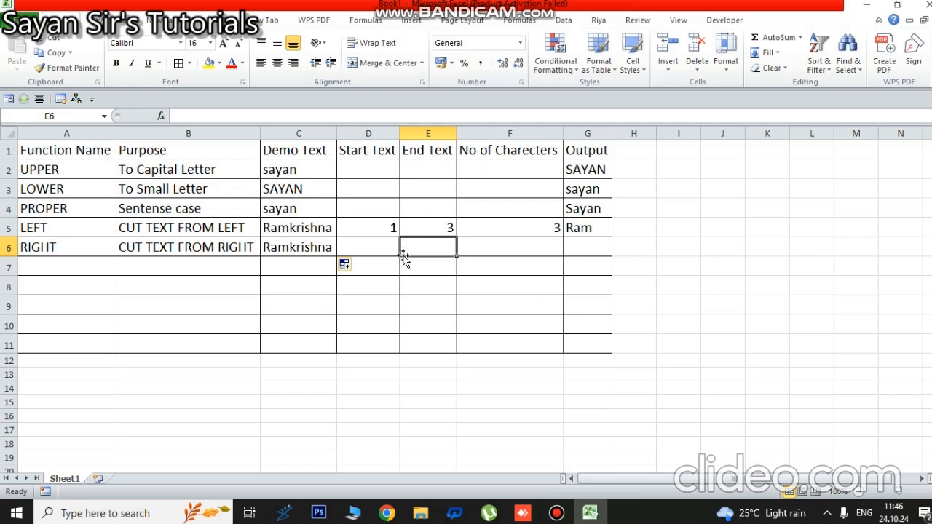
click(522, 247)
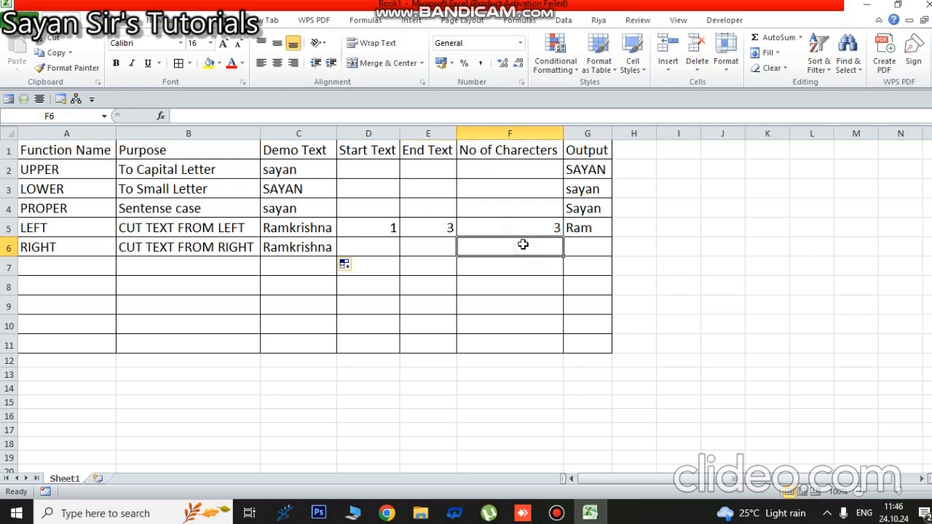
text(6)
key(BackSpace)
text(7)
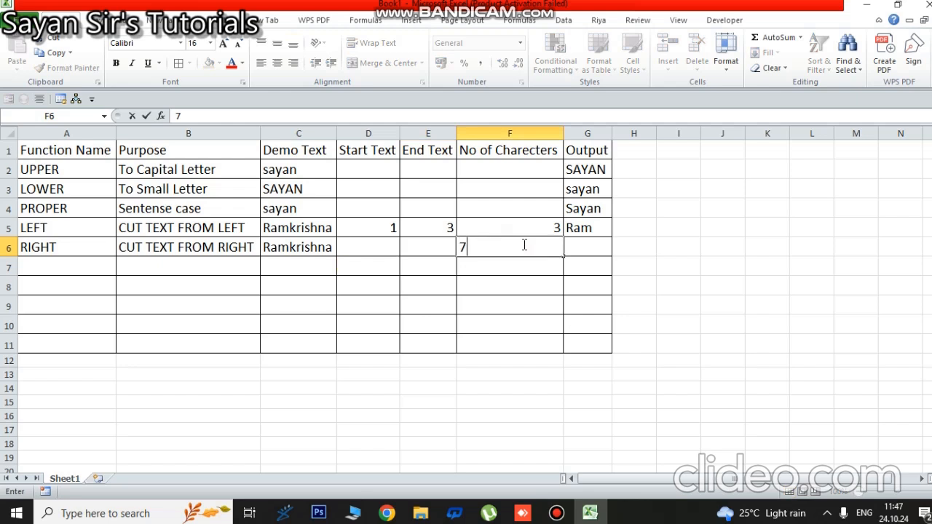
click(590, 263)
Enter the formula =RIGHT(C6,F6) in the Output cell G6.
click(590, 250)
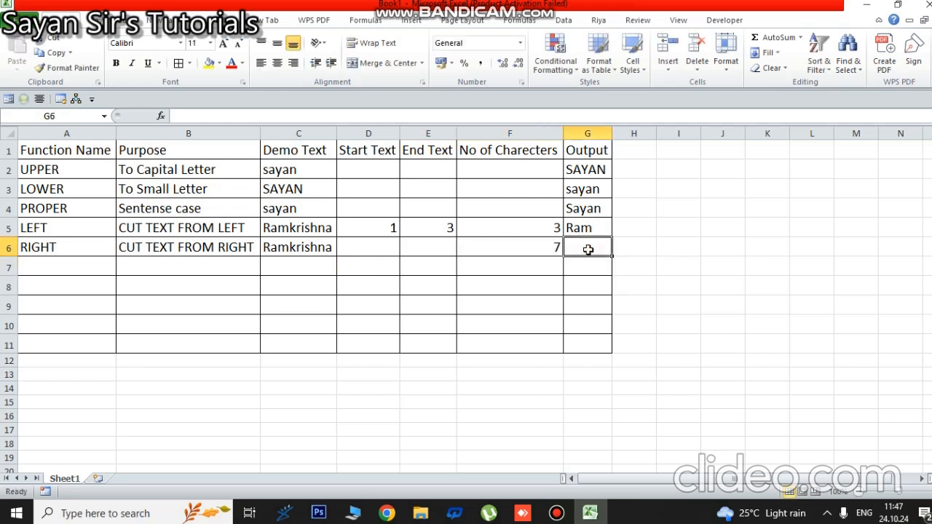
text(=RIGHT)
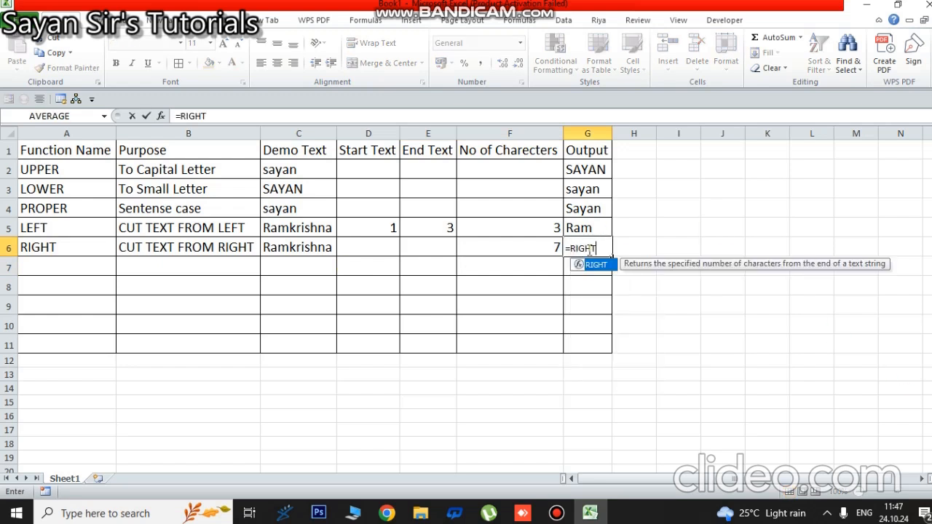
text(()
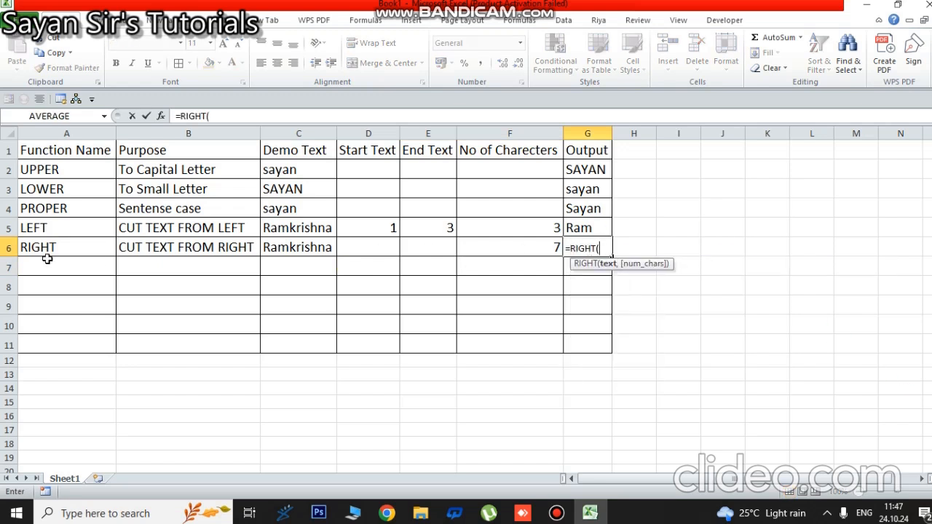
click(303, 248)
text(,)
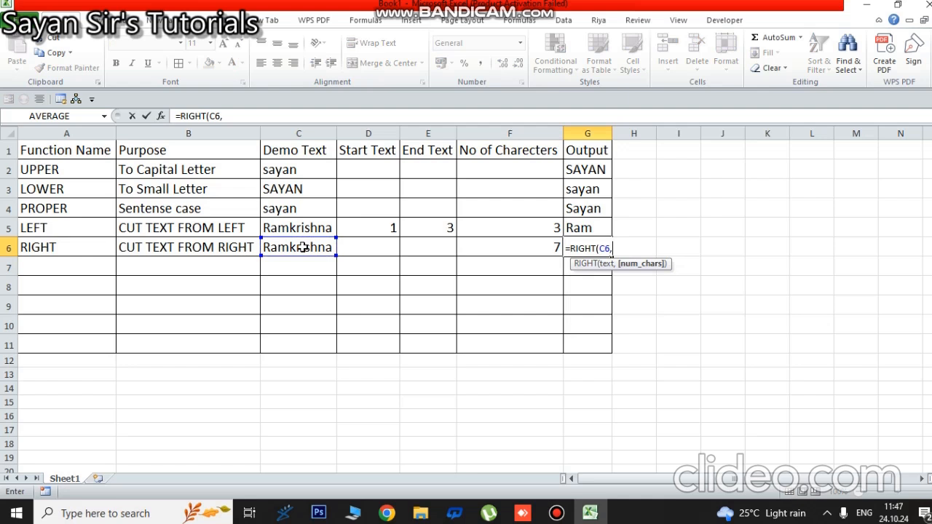
click(479, 248)
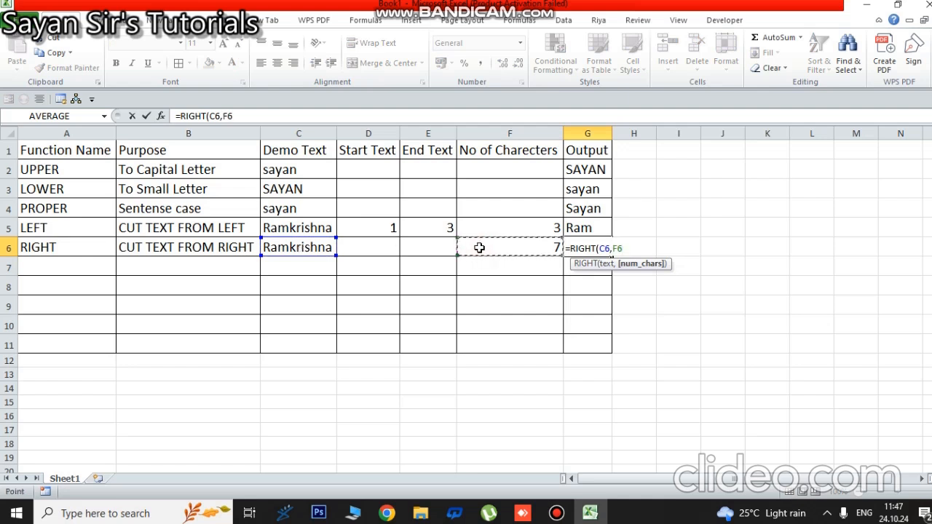
text())
key(Return)
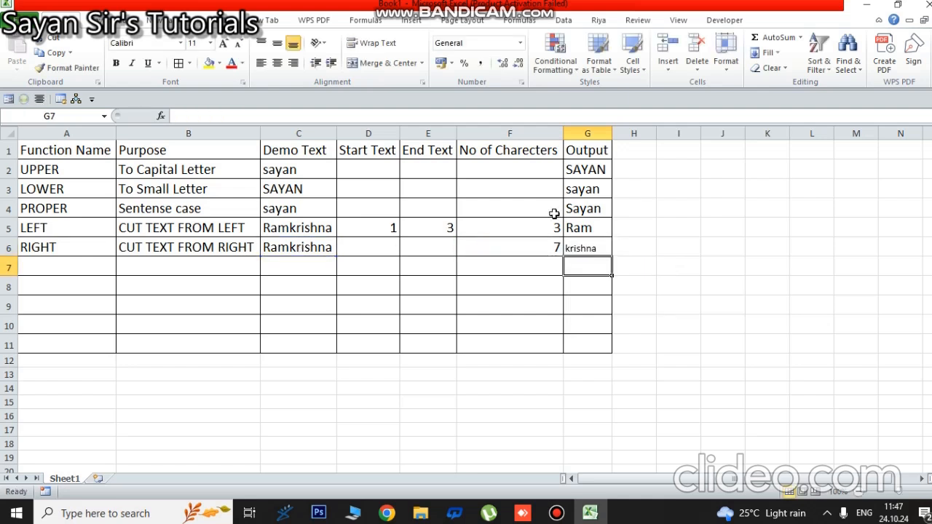
Copy the formatting of output cell G5 onto G6 and slightly widen the Output column.
click(587, 232)
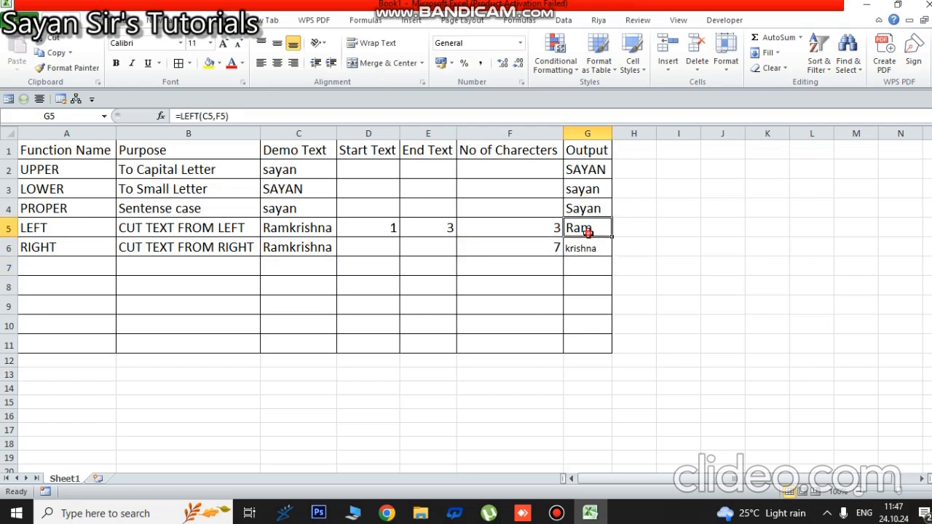
click(69, 67)
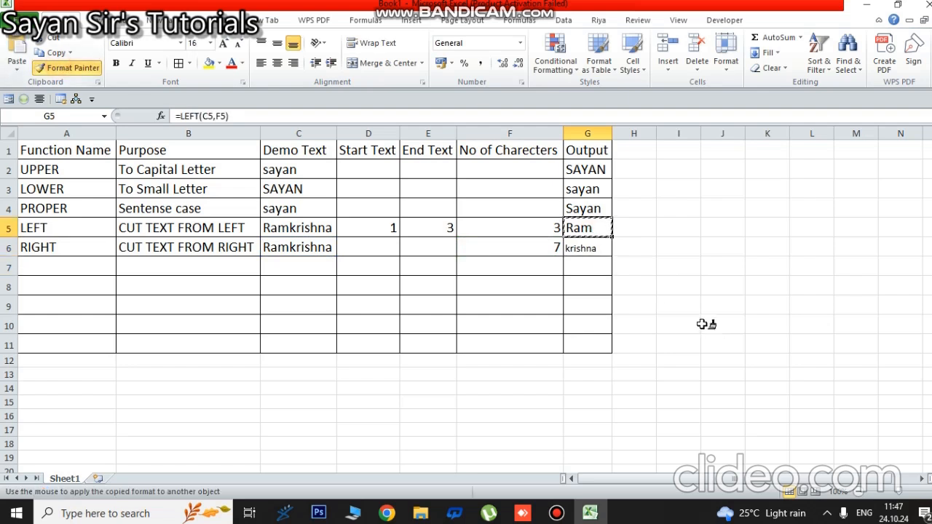
click(586, 250)
drag(616, 132, 617, 133)
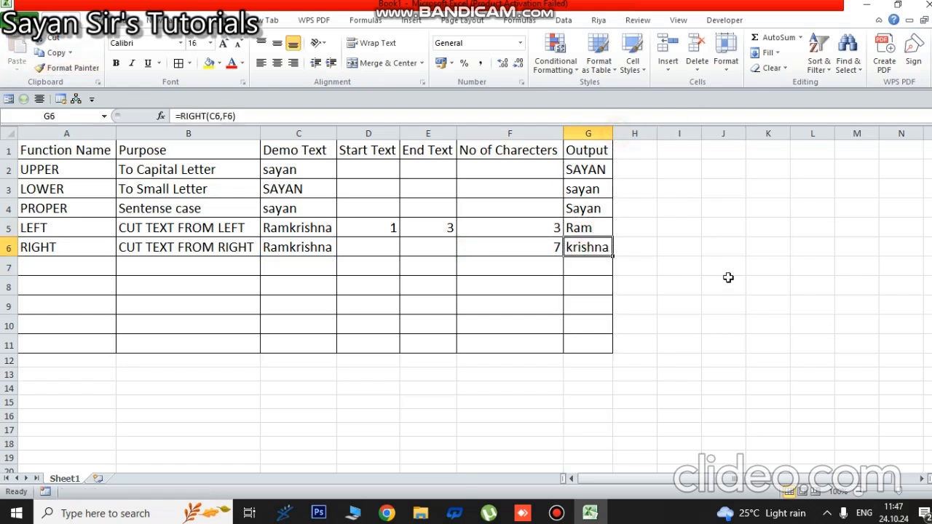
click(728, 282)
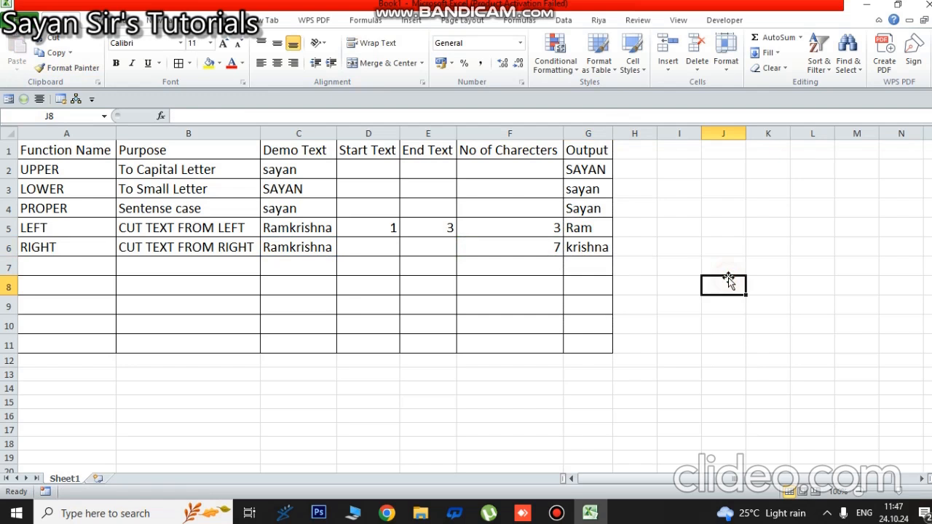
Enter CONCATENATE as the next function name in A7.
click(37, 267)
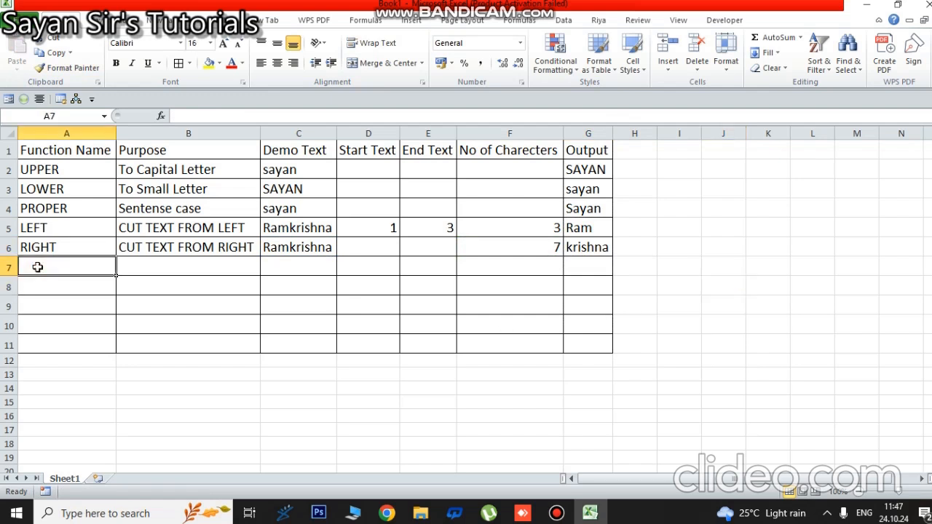
text(CON)
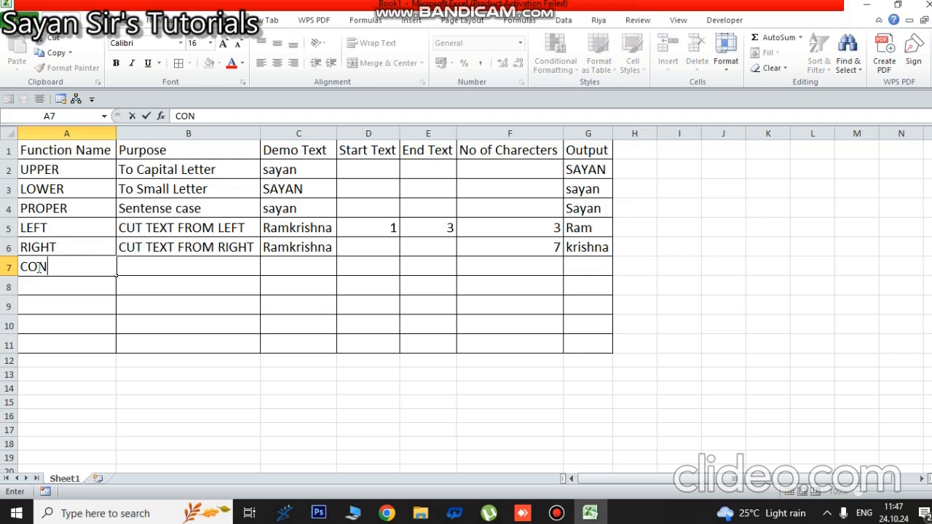
text(CATENATE)
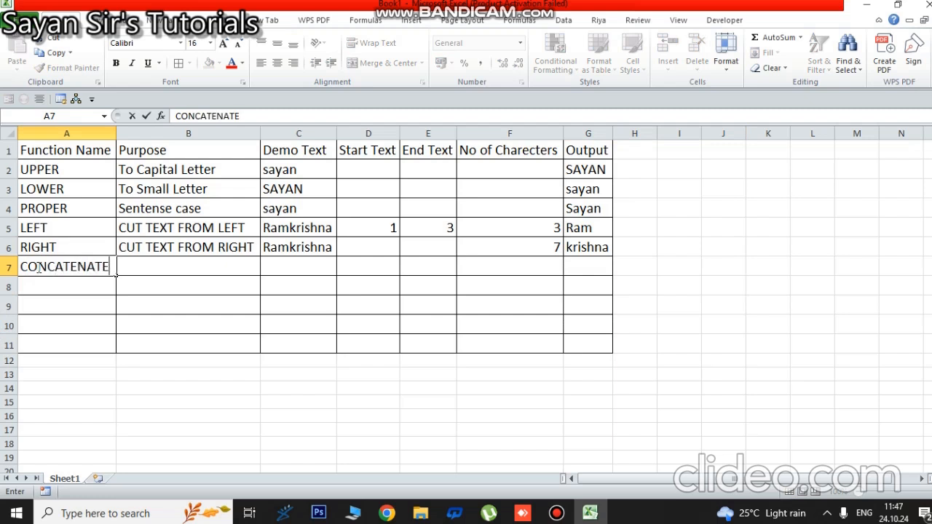
click(180, 268)
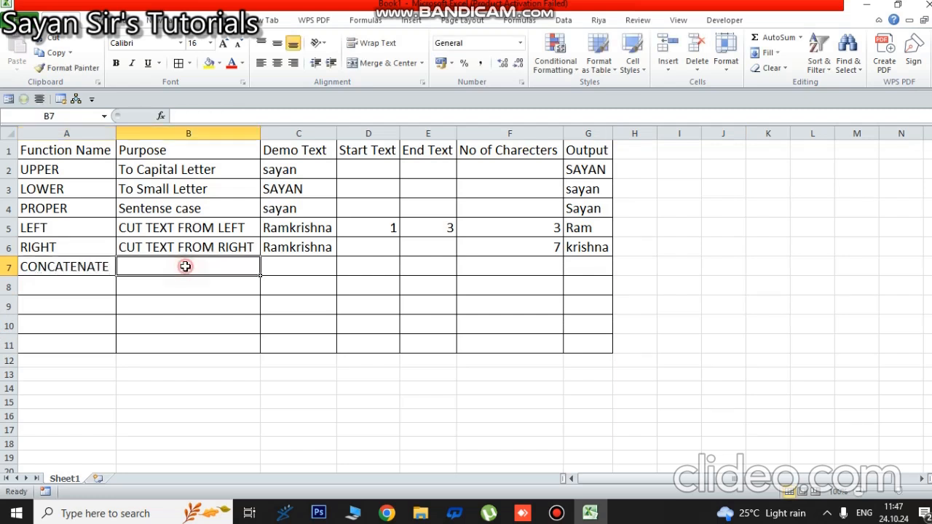
Enter JOIN STRINGS/TEXTS as the purpose of CONCATENATE in B7.
text(JOIN S)
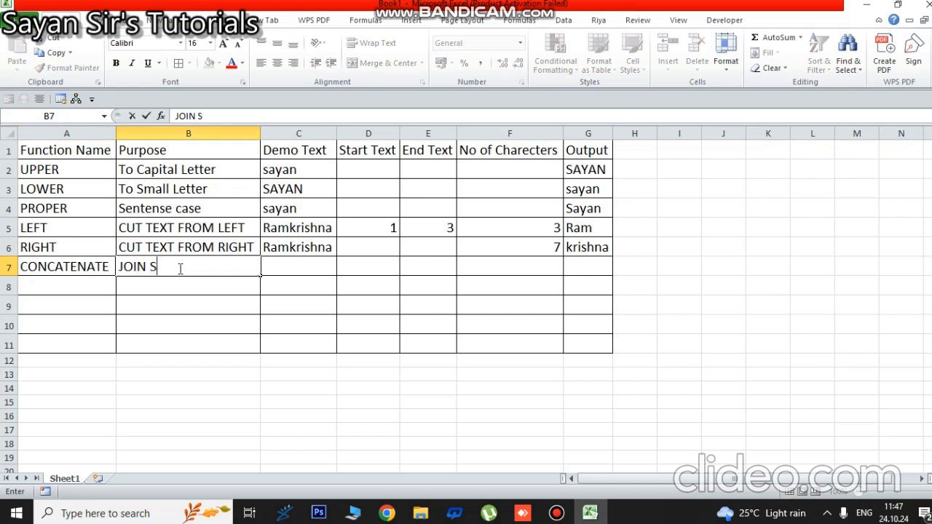
text(TRINGS)
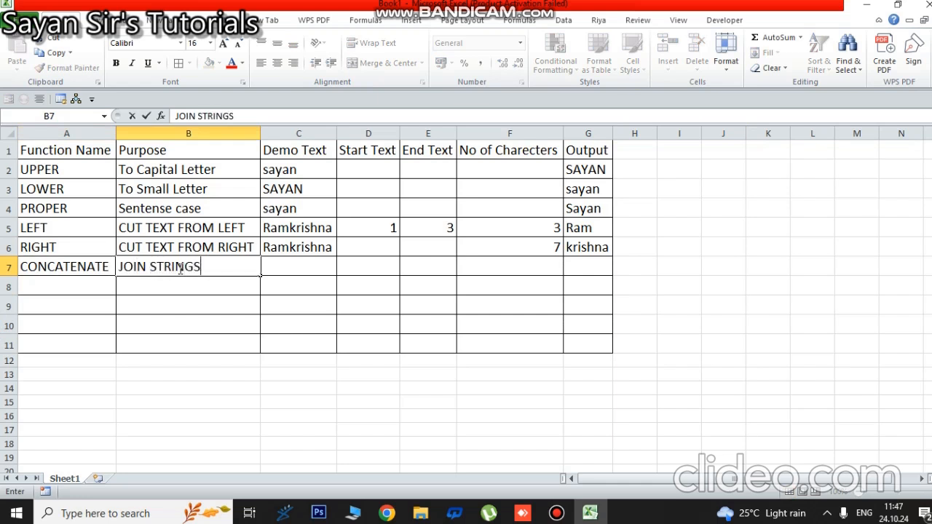
text(/TEXTS)
click(291, 266)
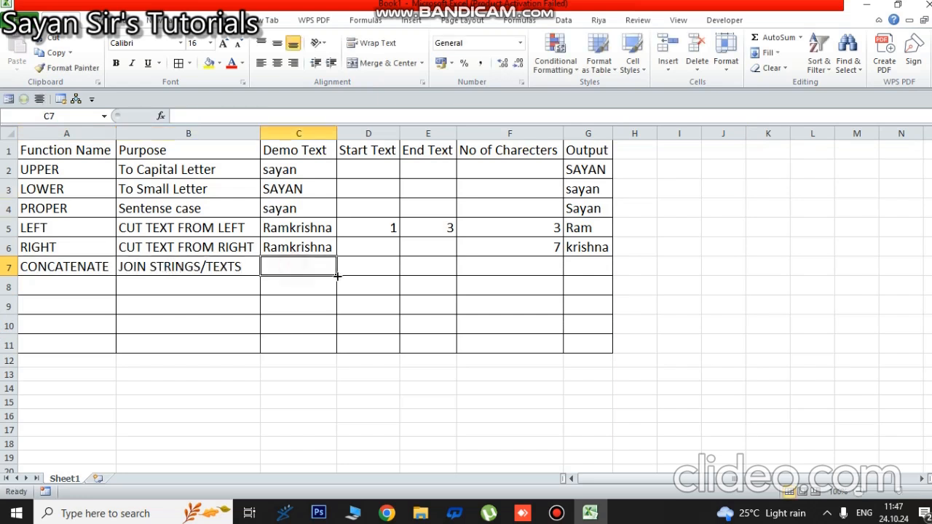
Insert a new column before Start Text and give it the header Demo Text in D1.
click(369, 132)
right_click(369, 133)
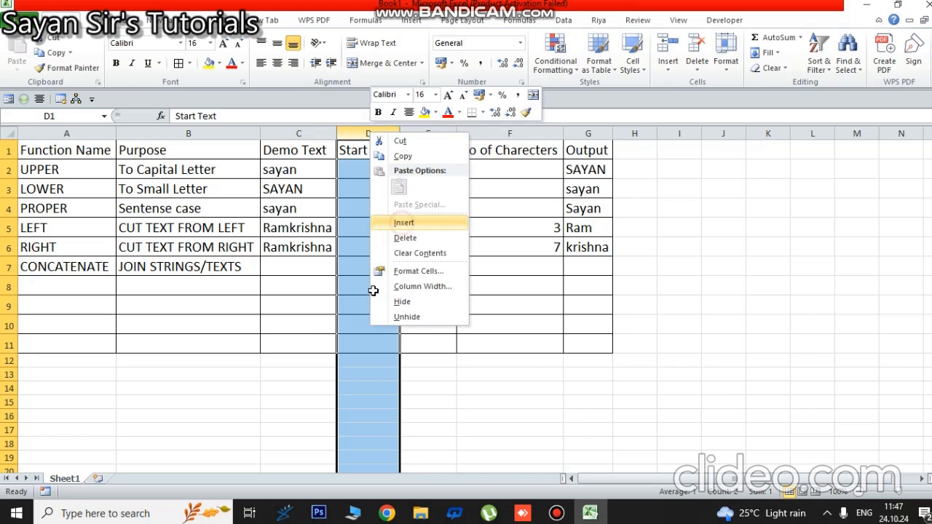
click(399, 221)
click(373, 151)
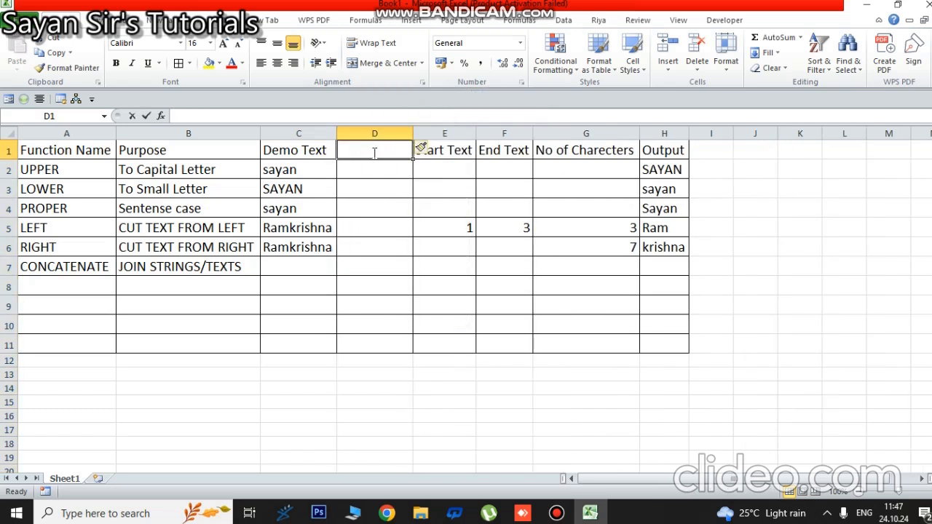
text(Demo)
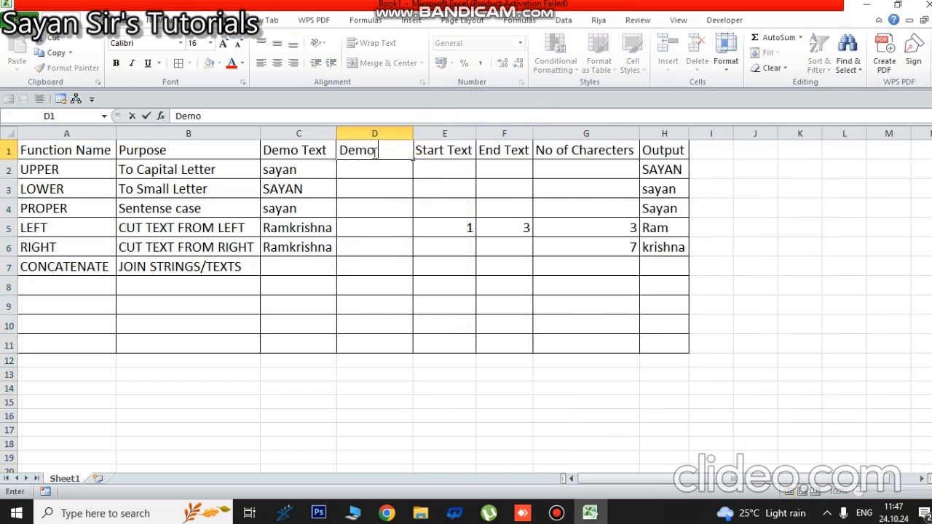
text( Text)
Enter the CONCATENATE row's two demo texts, Vivek in C7 and ananda in D7.
click(303, 272)
text(V)
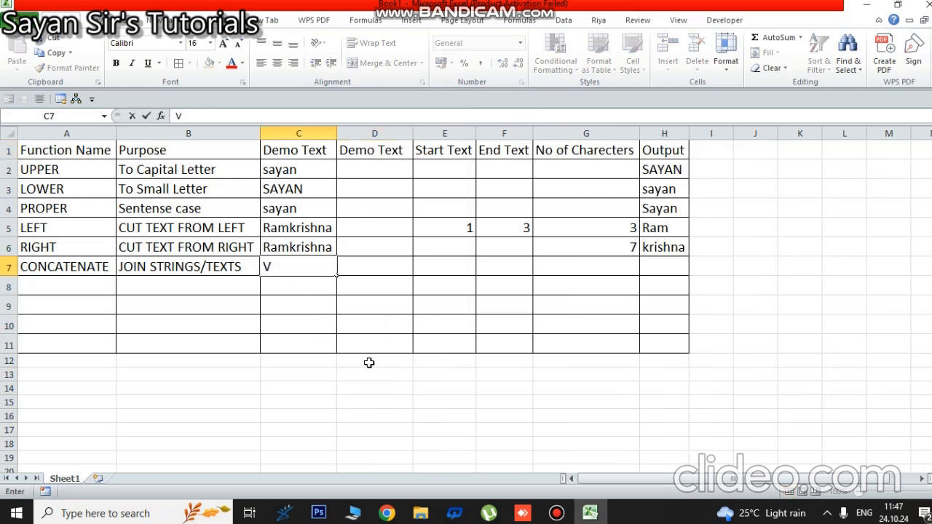
text(ivek)
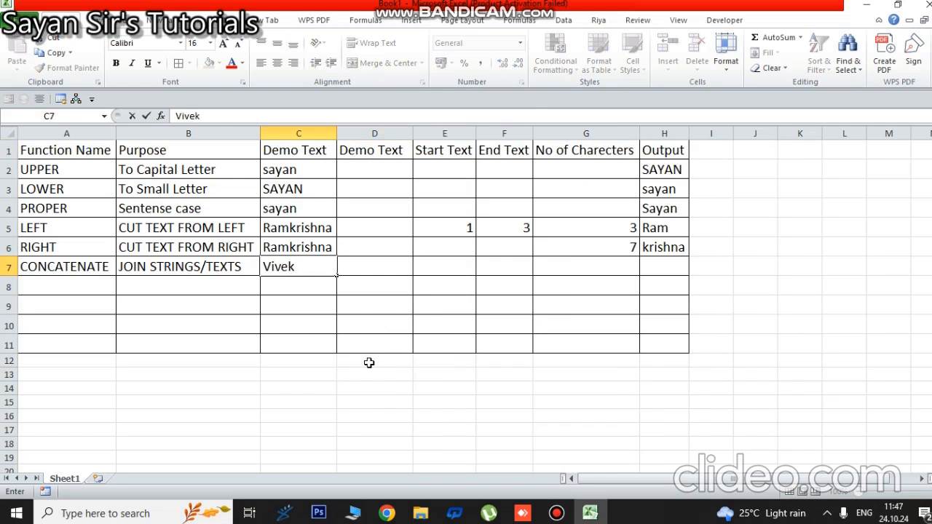
click(364, 266)
text(ananda)
click(490, 280)
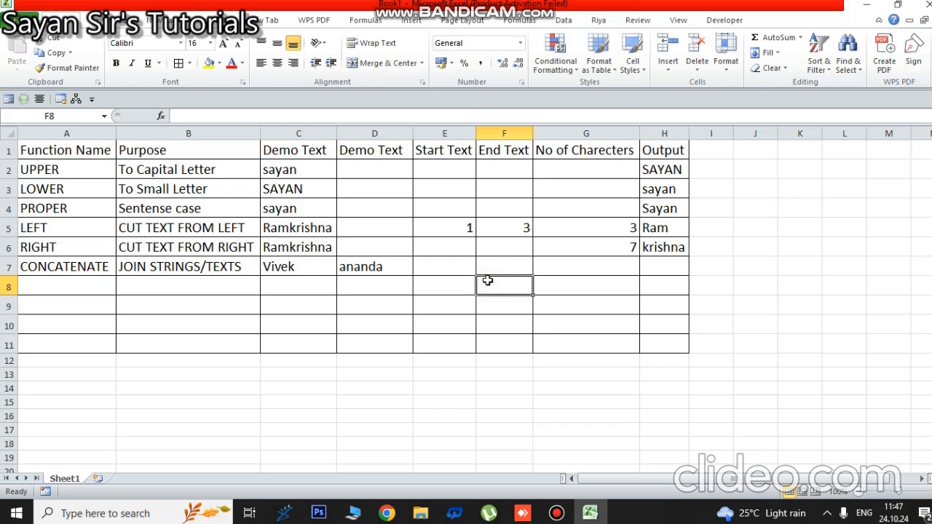
click(437, 266)
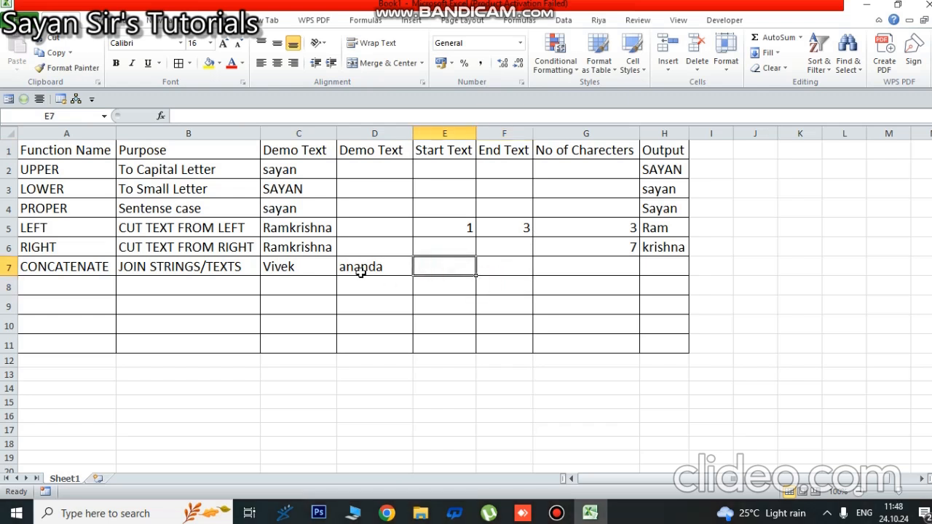
Enter the formula =CONCATENATE(C7,D7) in the Output cell H7.
click(673, 267)
text(=)
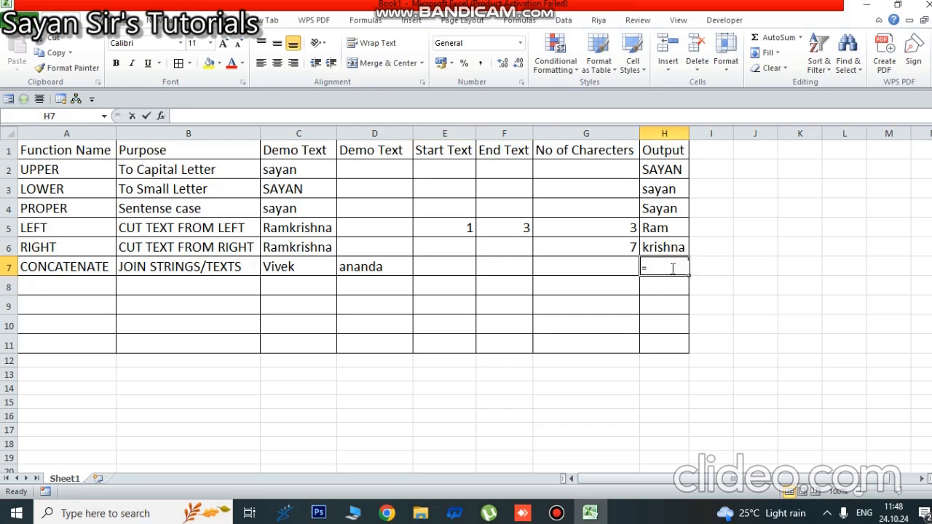
text(concatenate()
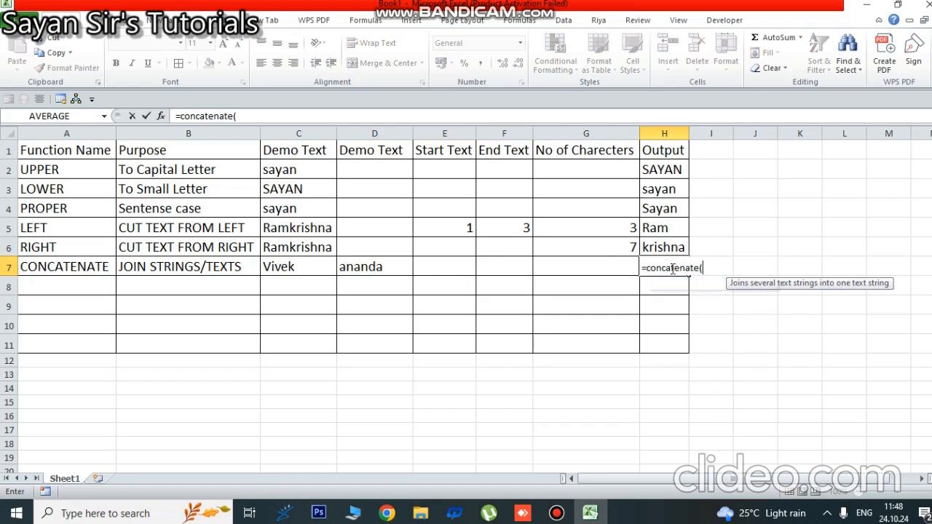
click(315, 268)
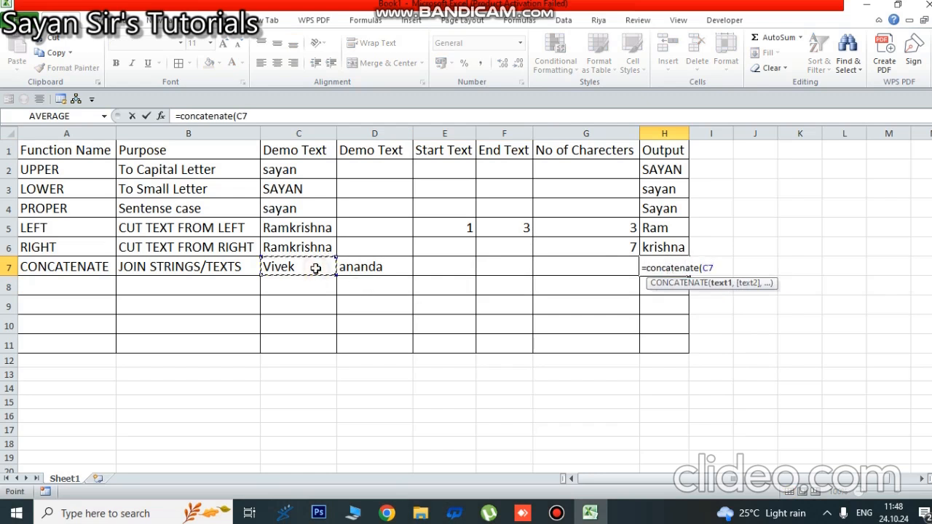
text(,)
click(371, 264)
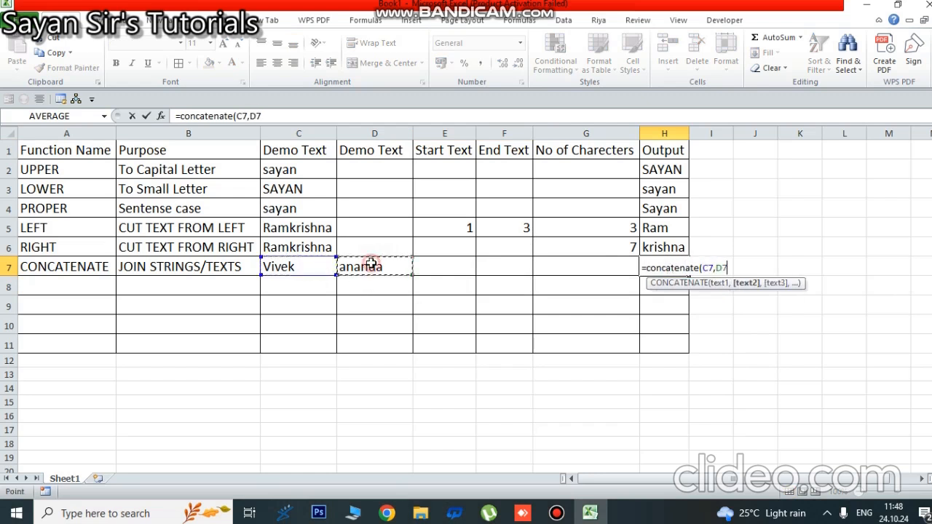
text())
key(Return)
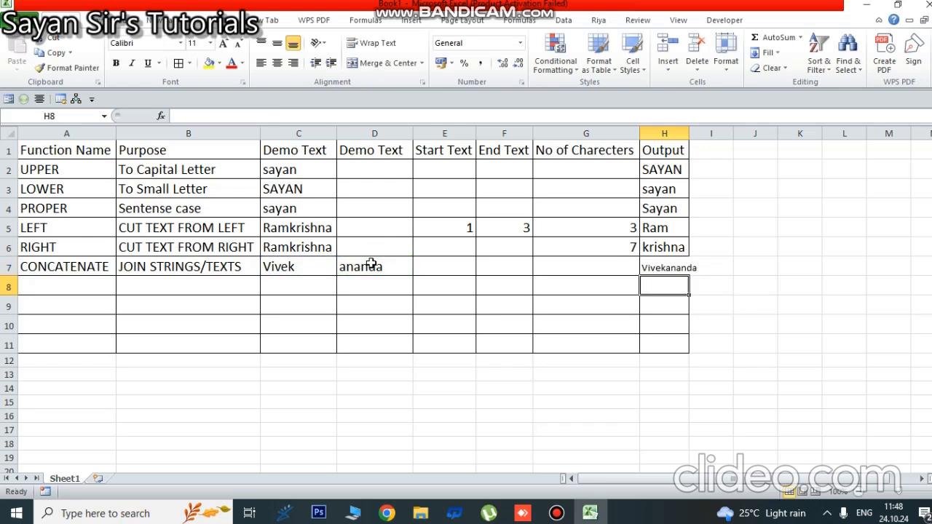
Copy the formatting of C7 onto output cell H7 and widen the Output column to fit its text.
double_click(688, 133)
click(739, 269)
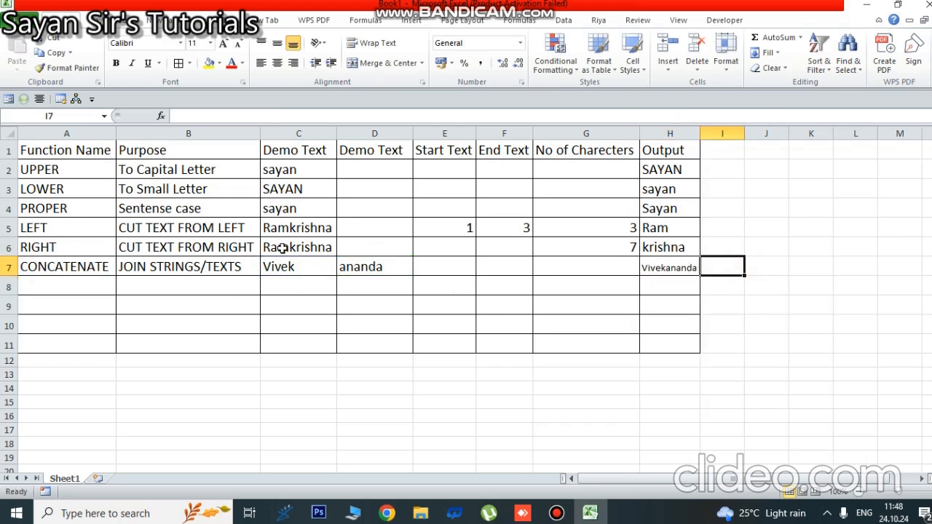
click(295, 267)
click(65, 67)
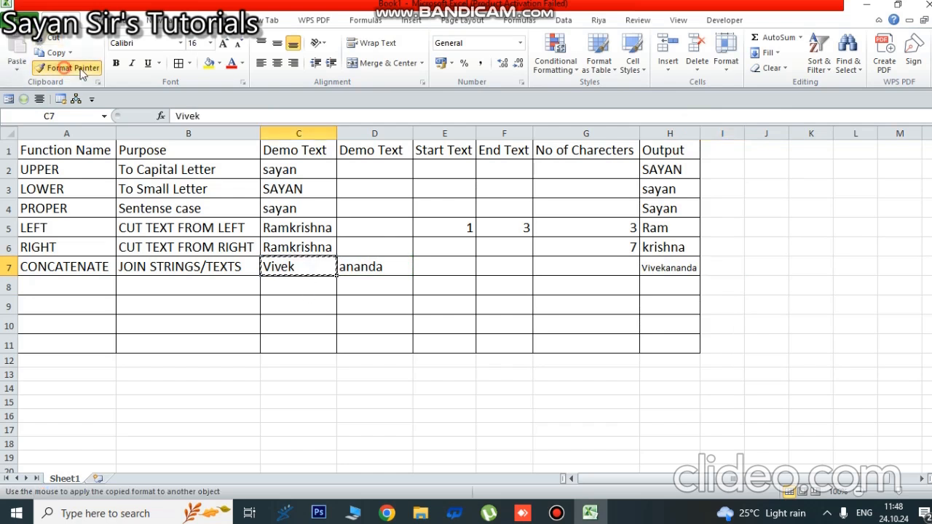
click(690, 267)
drag(697, 136, 723, 136)
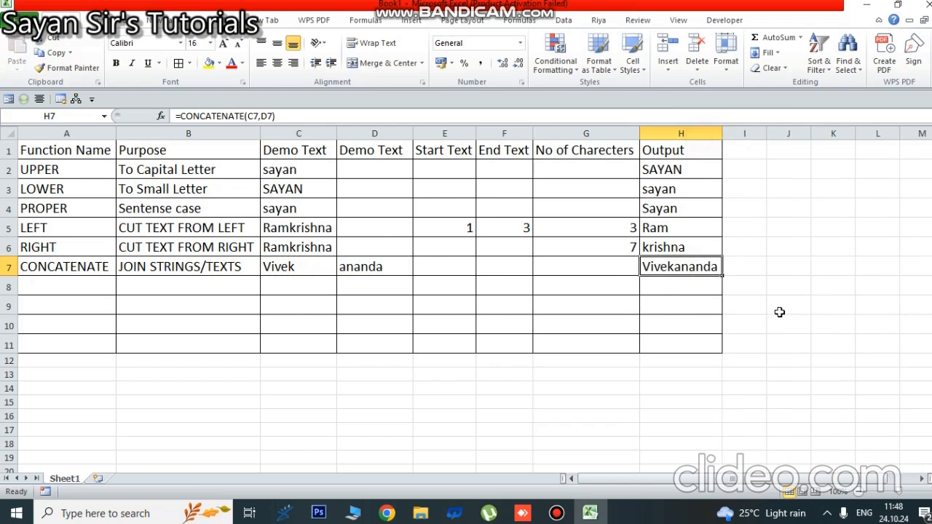
click(778, 312)
Enter MID as the next function name in A8.
click(67, 273)
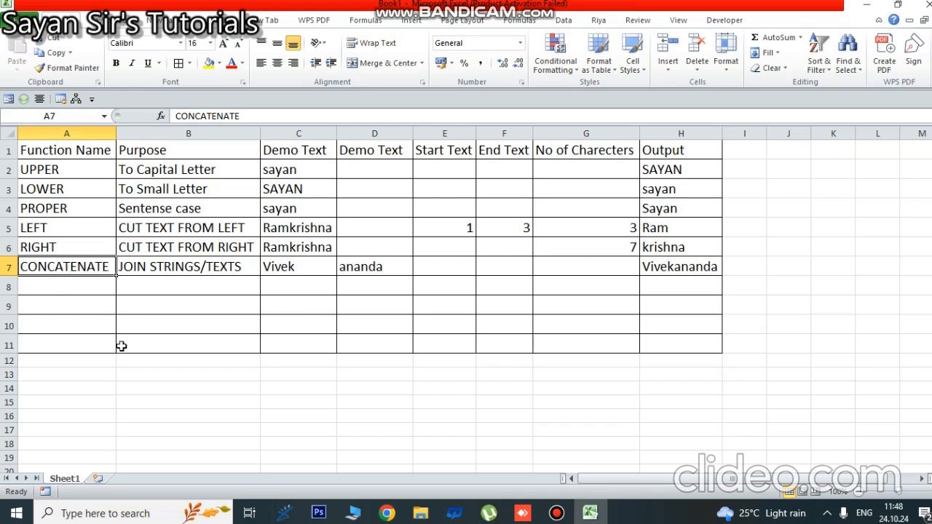
click(74, 288)
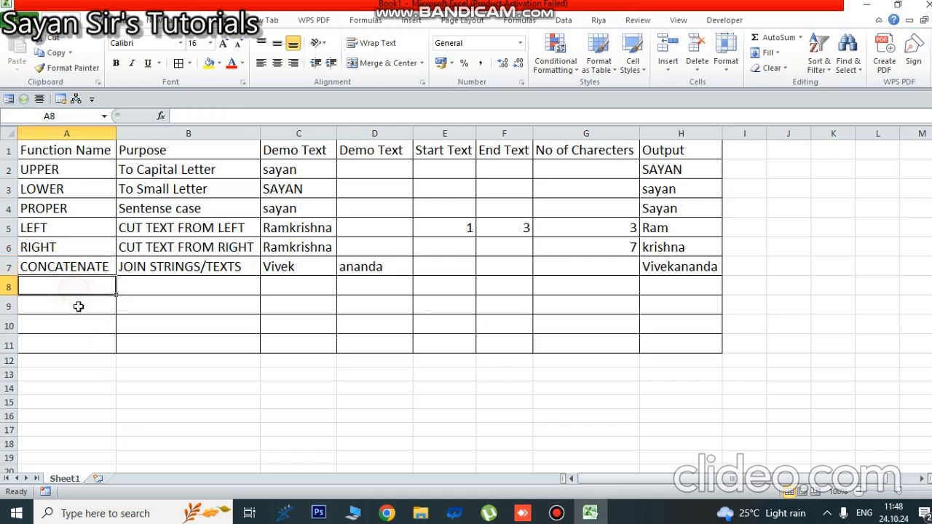
click(190, 507)
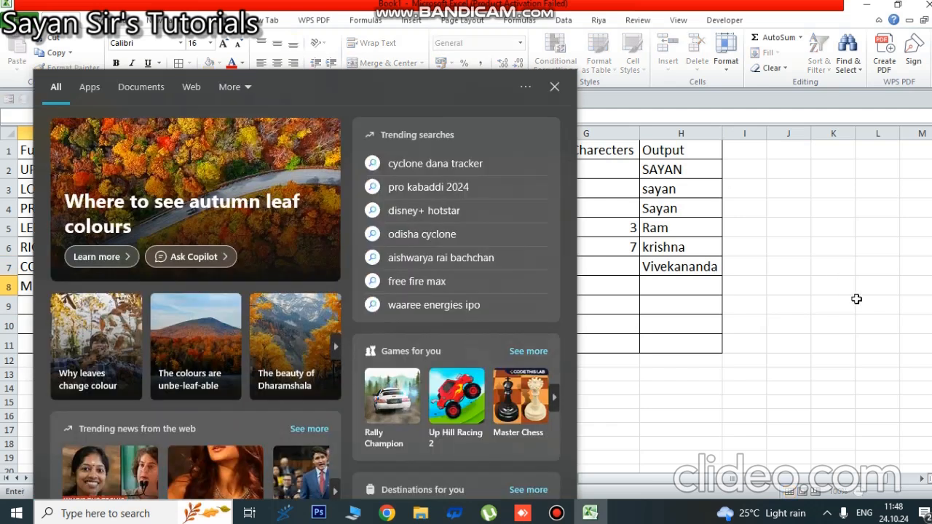
click(855, 298)
text(MID)
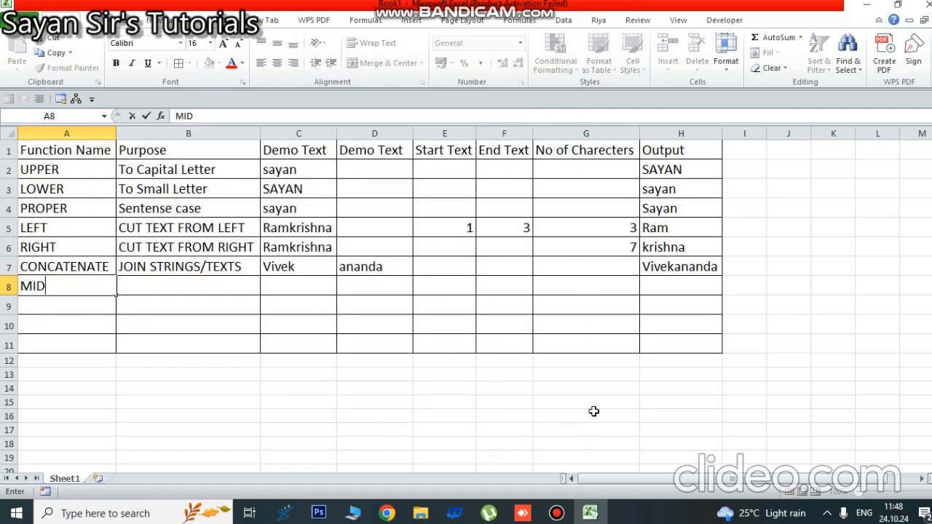
click(593, 409)
Enter CUT FROM ANY POSITION as the purpose of MID in B8 and autofit the Purpose column.
click(223, 285)
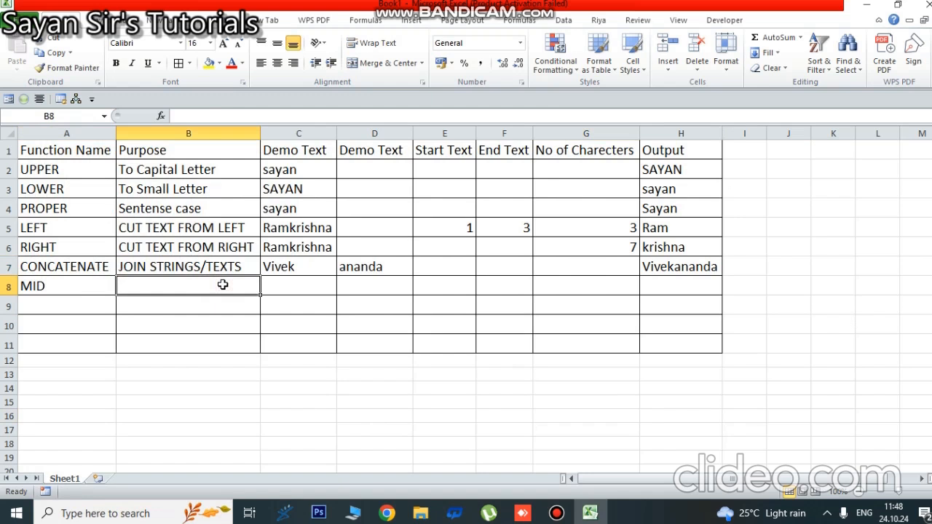
text(C)
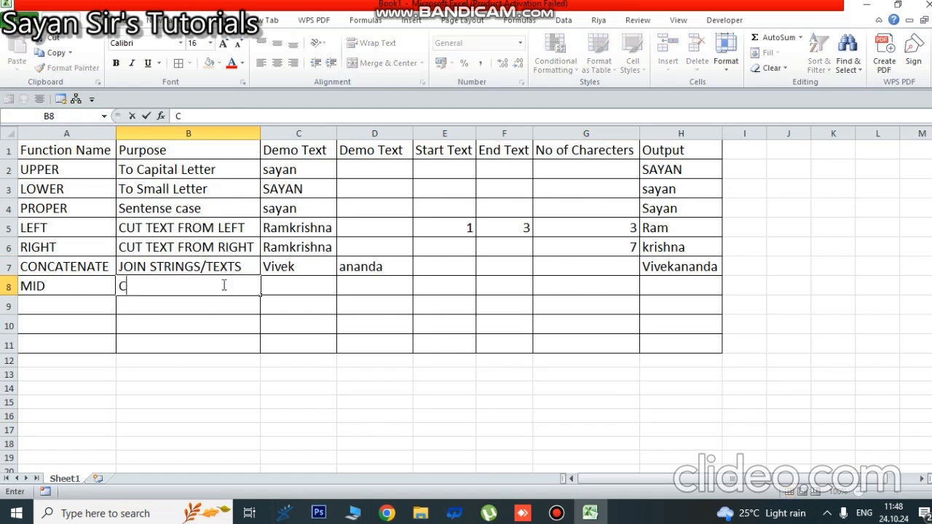
text(UT FROM )
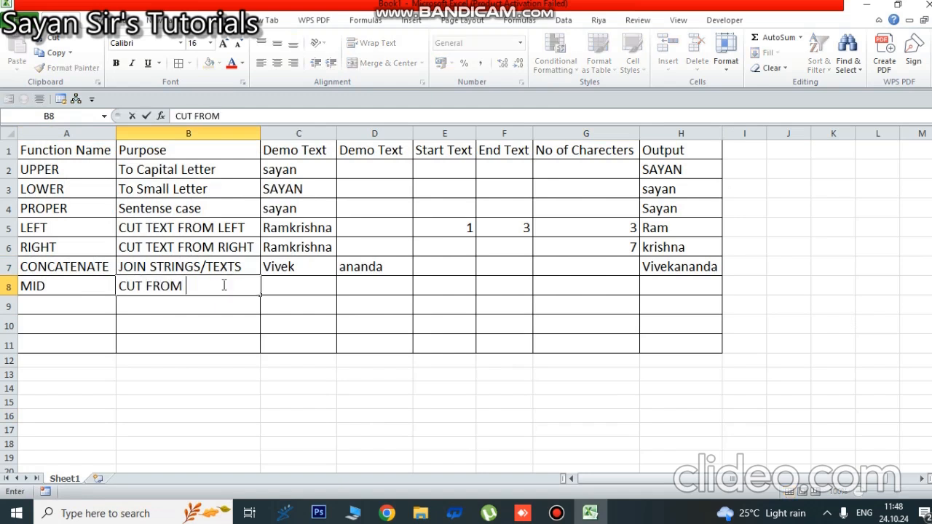
text(ANY POSITION)
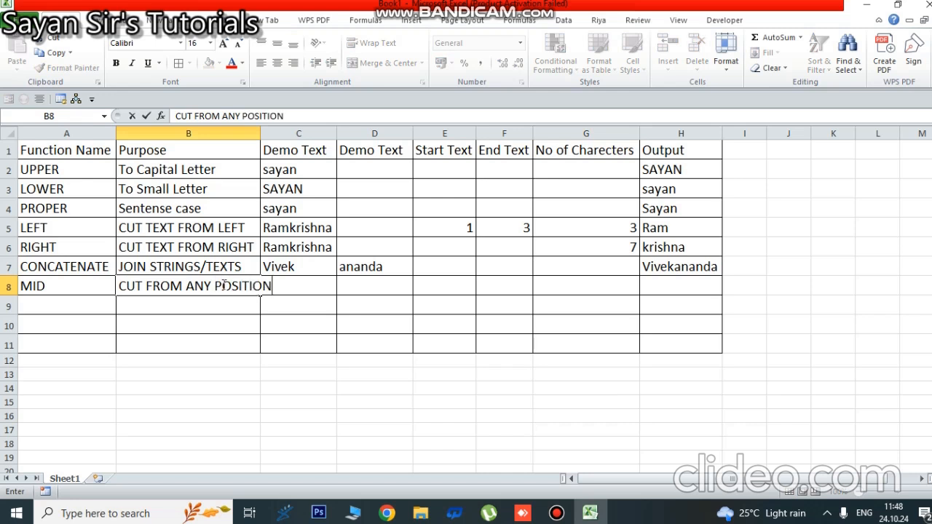
click(265, 356)
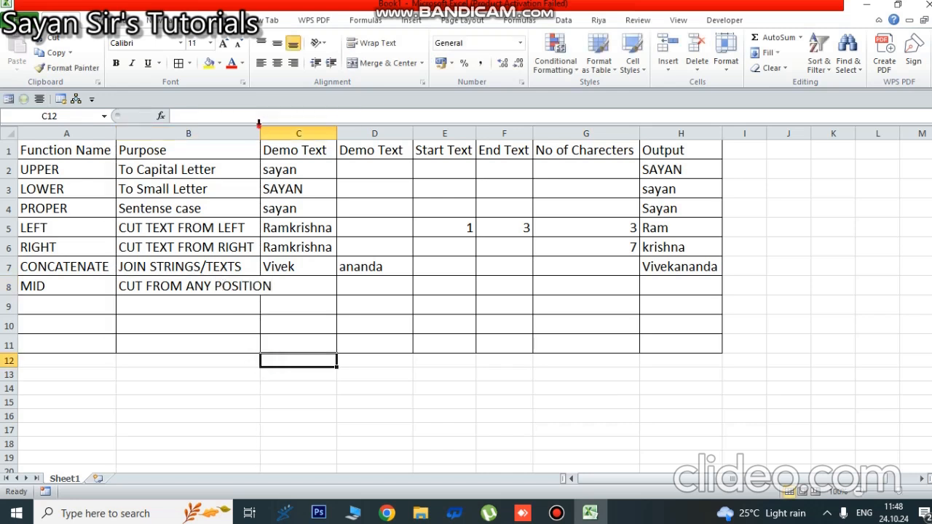
double_click(260, 131)
Enter a long one-word name as the MID row's demo text in C8 and autofit column C.
click(323, 291)
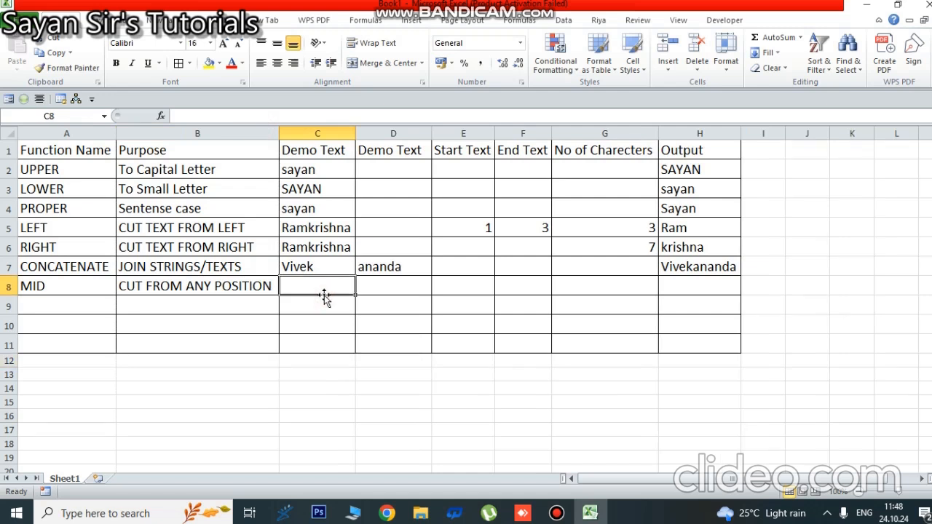
text(R)
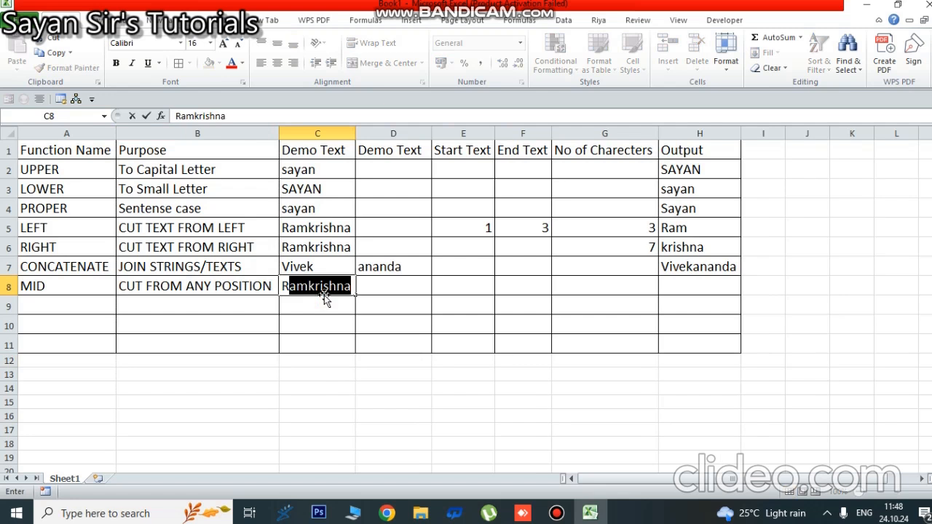
key(BackSpace)
text(a)
key(BackSpace)
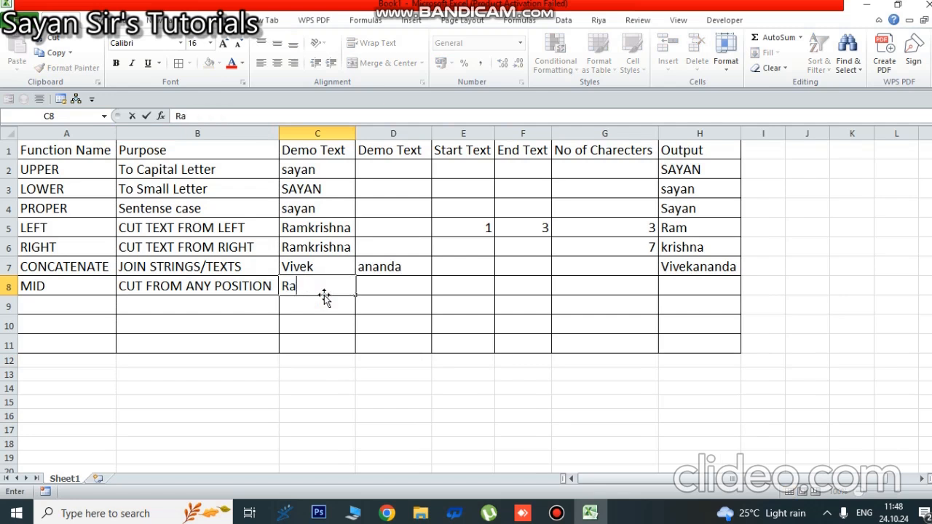
text(m)
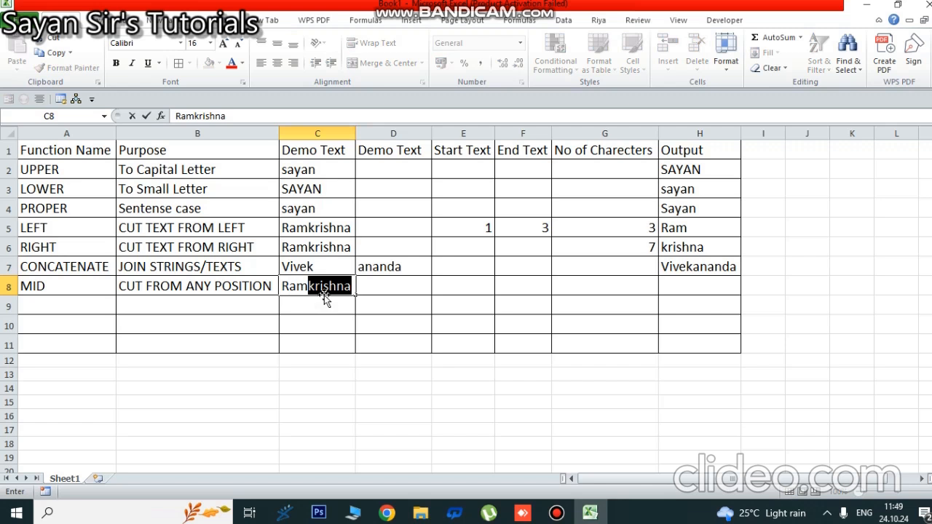
text(chan)
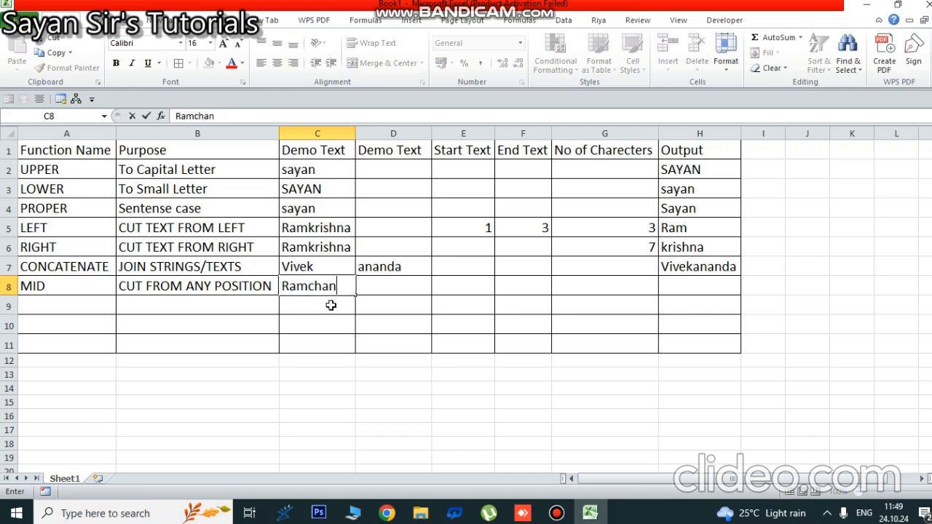
text(dra)
text(nath)
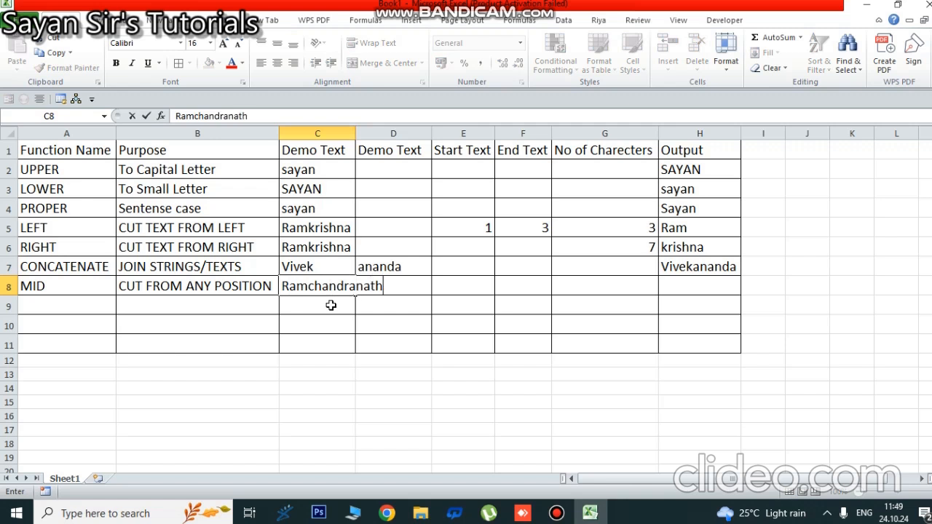
double_click(353, 131)
click(413, 321)
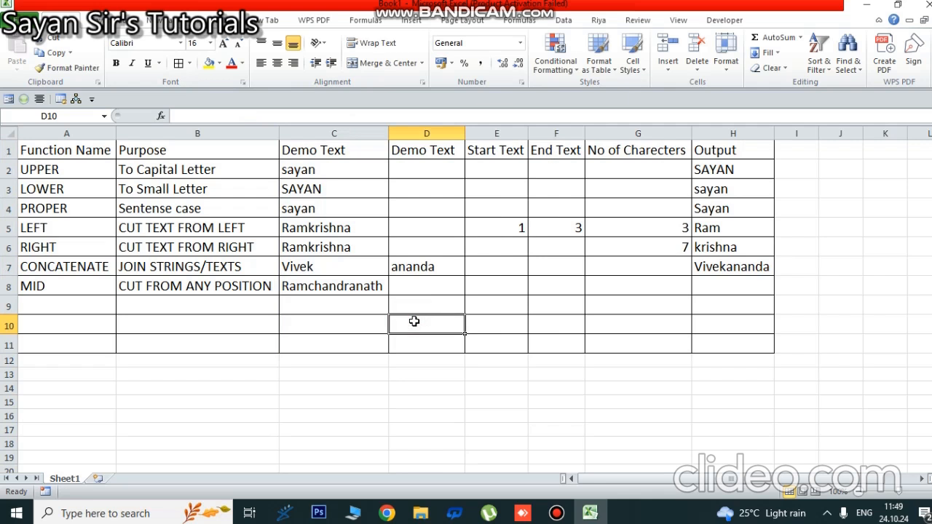
click(501, 286)
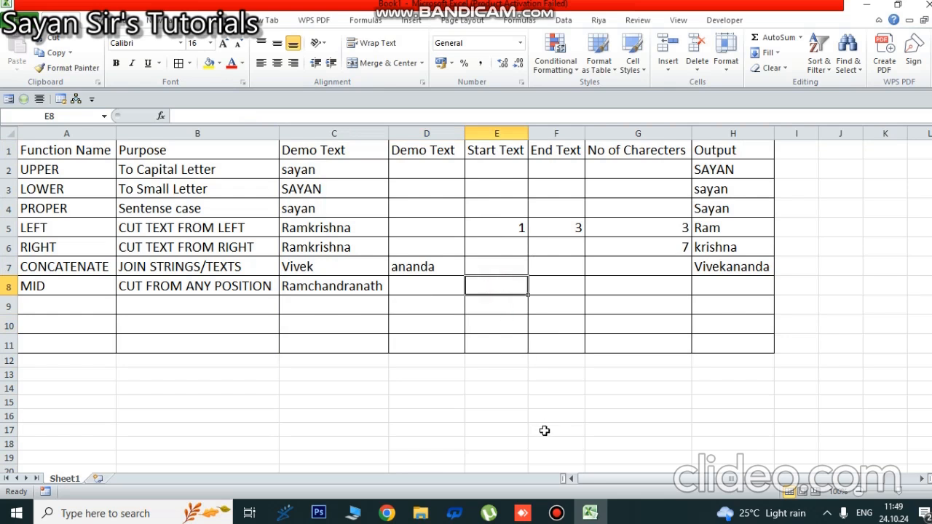
Fill the MID row with start text 4 in E8, end text 10 in F8 and 7 characters in G8.
text(4)
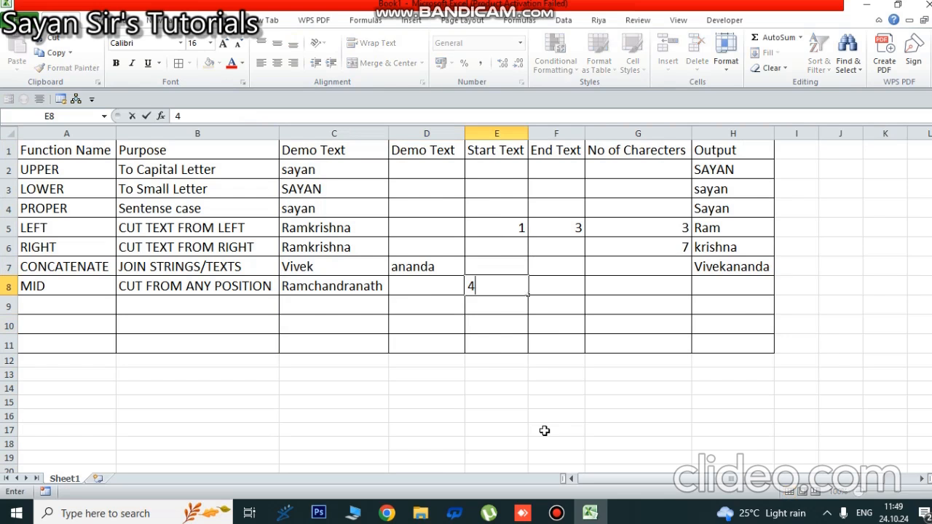
click(548, 286)
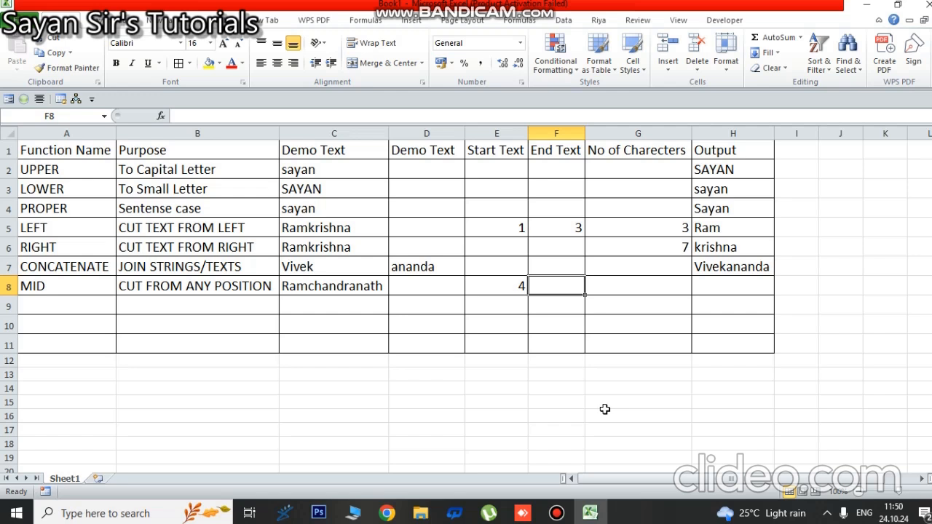
text(10)
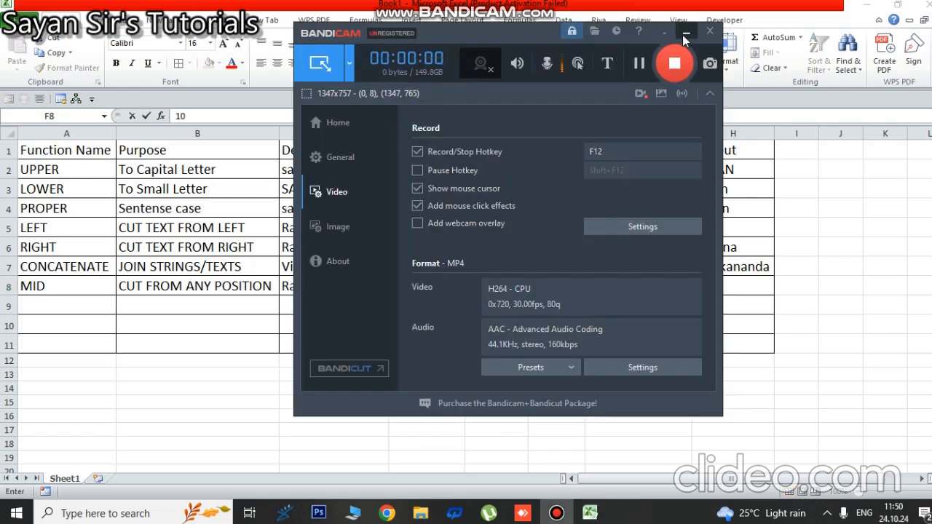
click(685, 36)
click(611, 288)
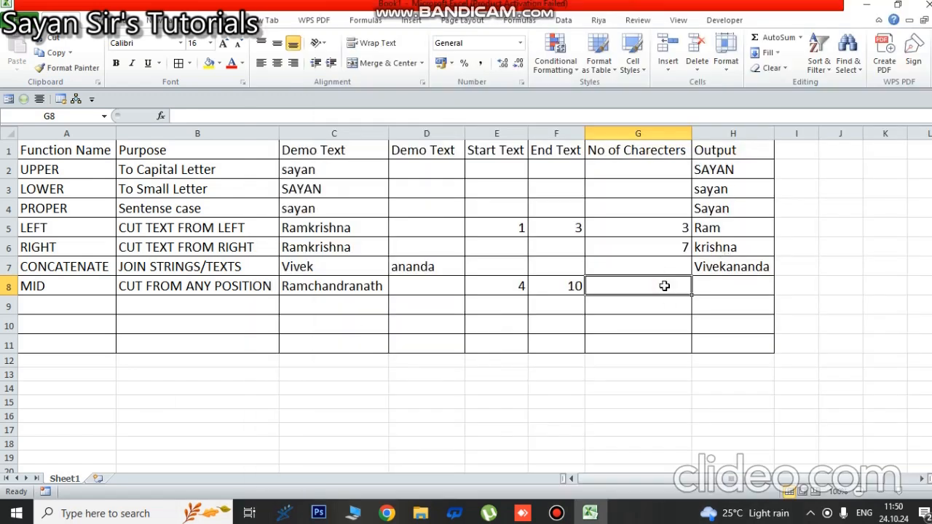
text(7)
Enter the formula =MID(C8,E8,G8) in output cell H8.
click(748, 290)
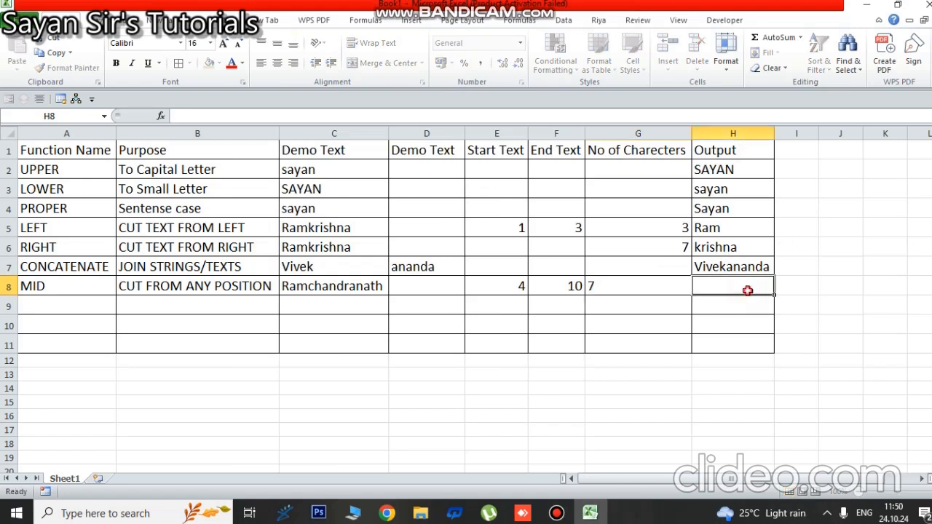
text(=mi)
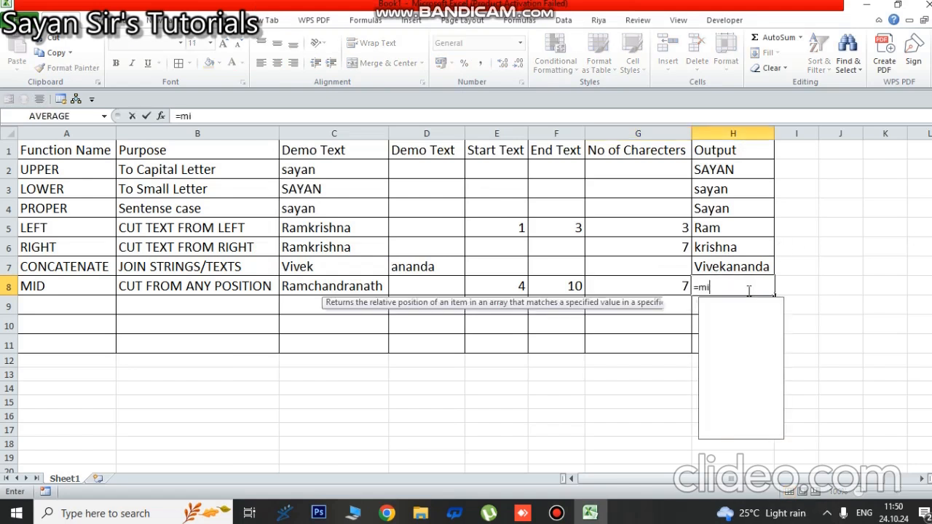
text(d()
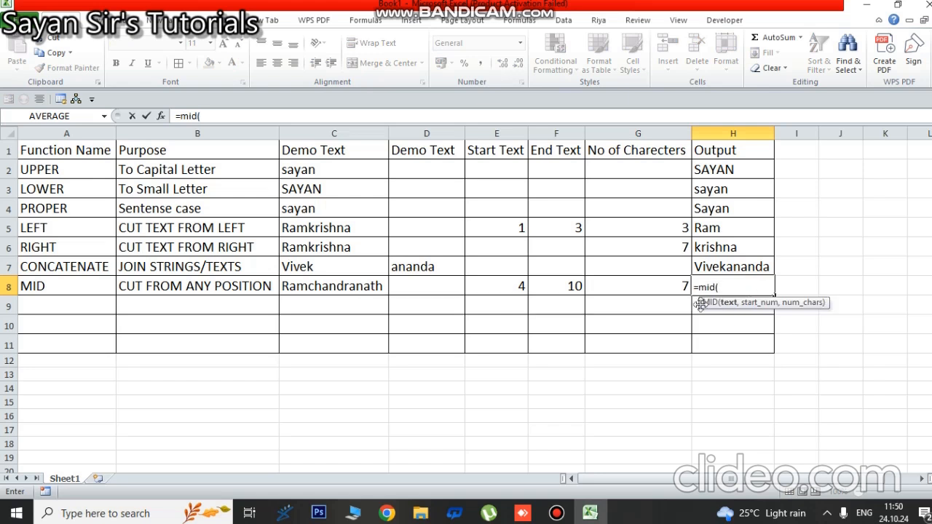
click(381, 287)
text(,)
click(516, 288)
text(,)
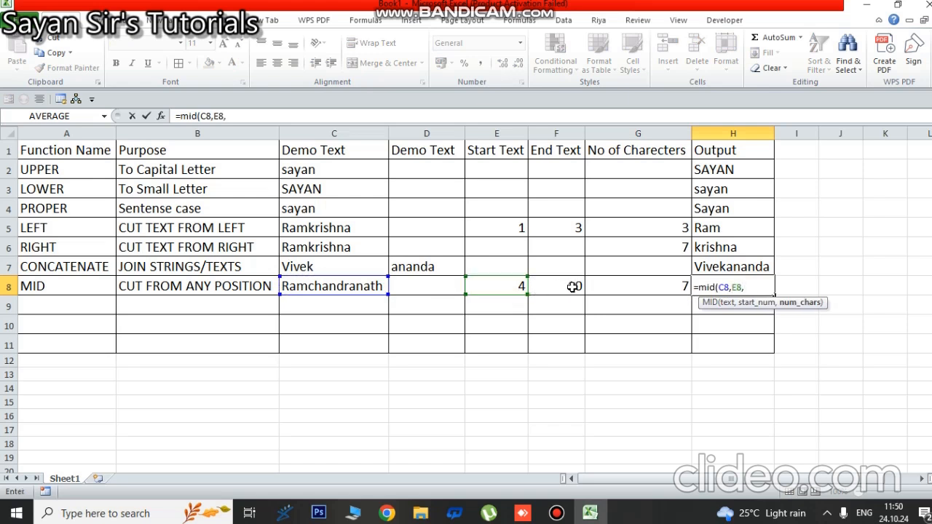
click(615, 289)
text())
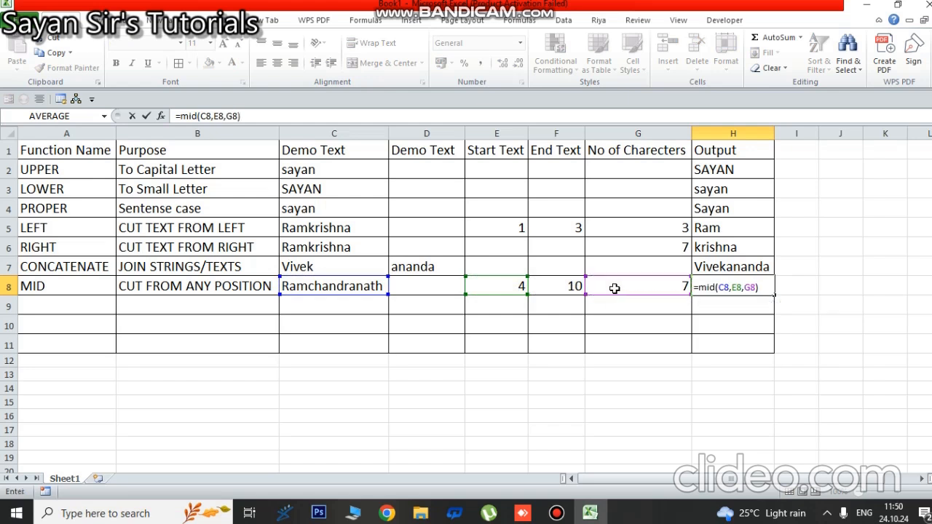
key(Return)
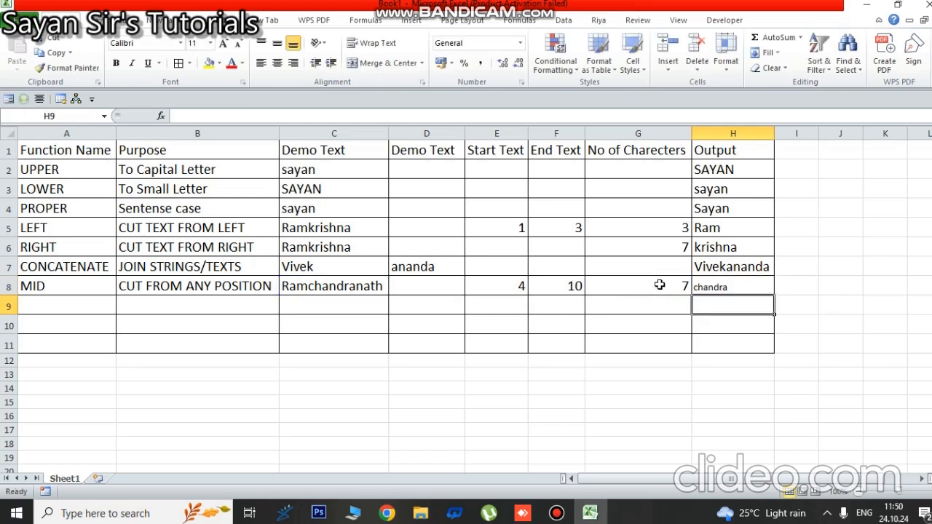
Copy the formatting of H7 onto the MID output cell H8.
click(727, 268)
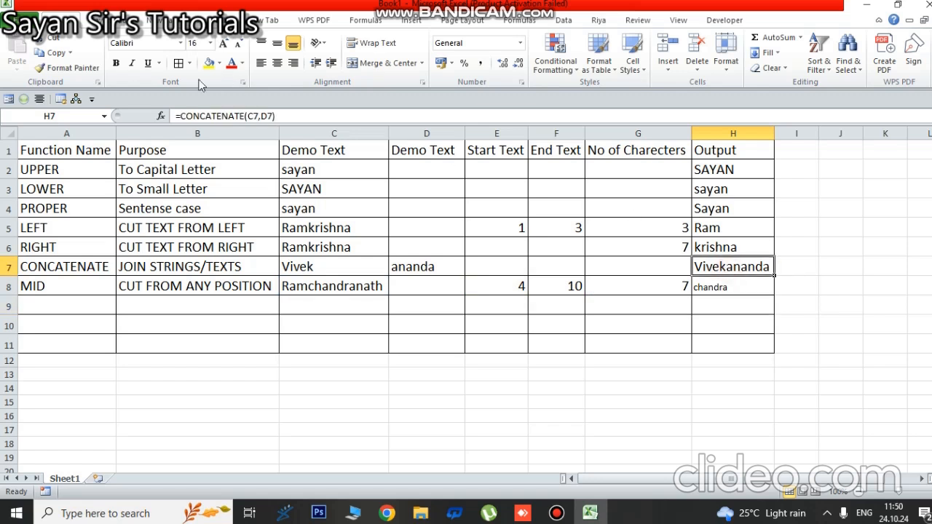
click(67, 67)
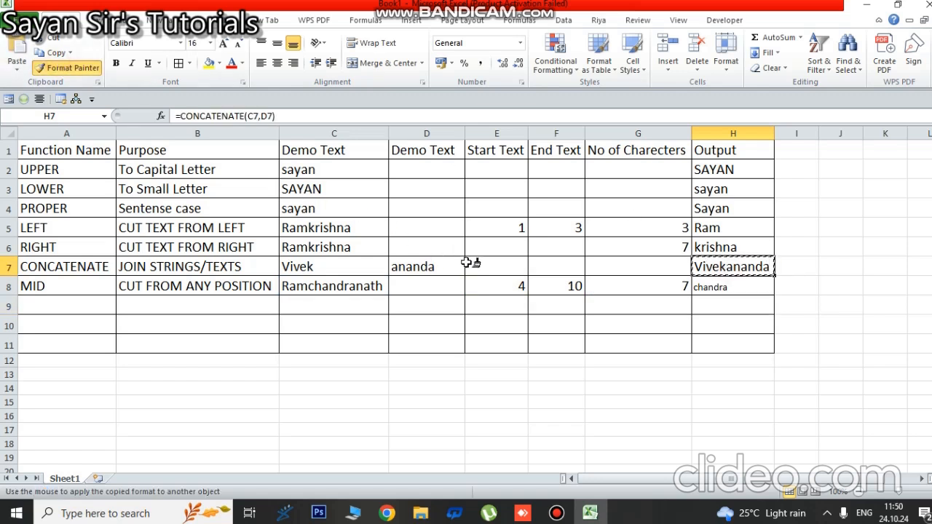
click(757, 290)
click(876, 312)
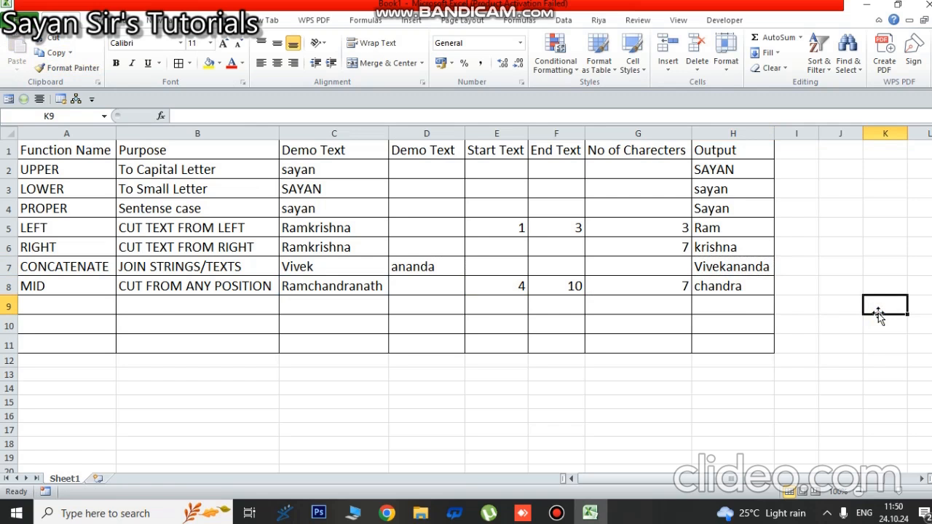
Enter UPPER MID as the next function name in A9.
click(61, 303)
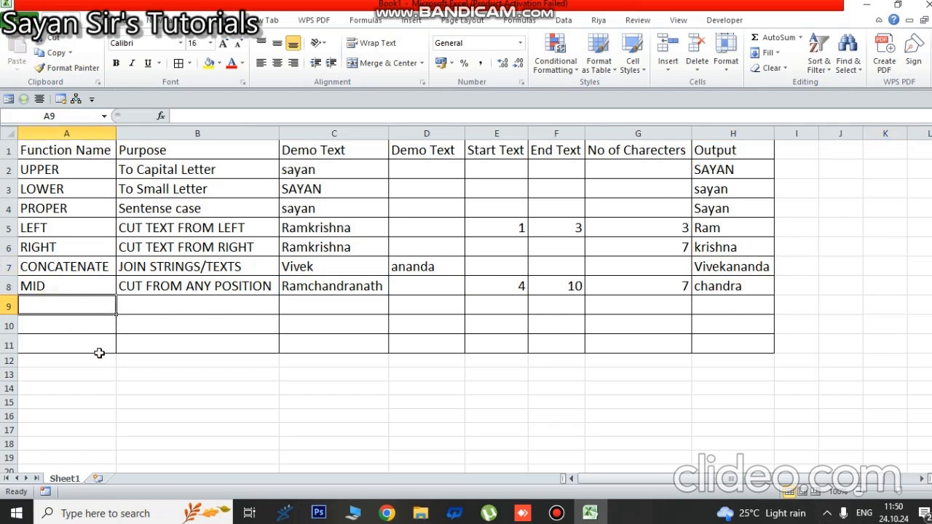
text(UPPER)
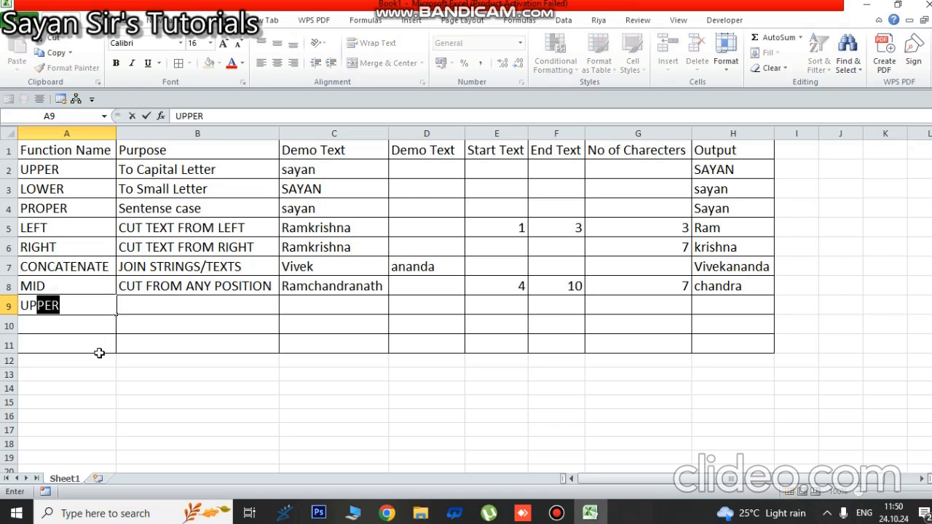
text( MID)
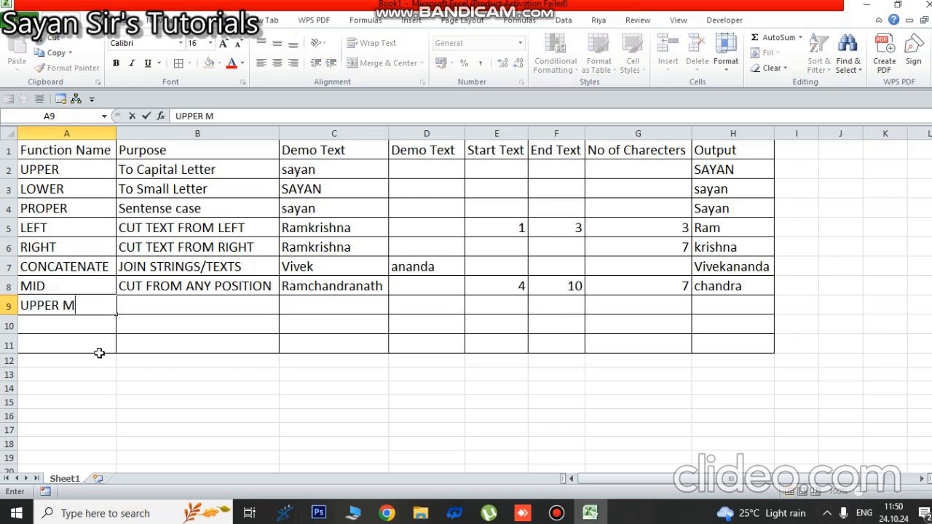
click(242, 338)
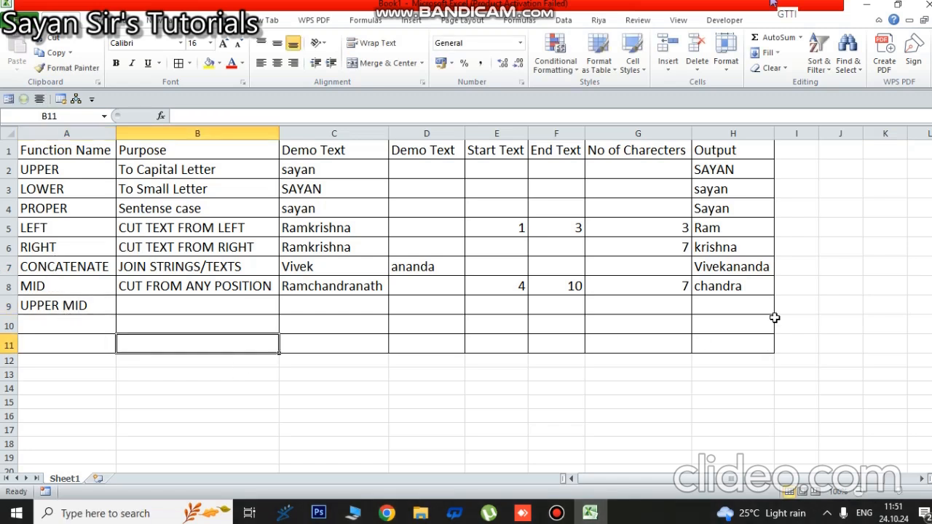
Enter the formula =UPPER(H8) in output cell H9 to capitalize the MID output.
click(735, 306)
text(=)
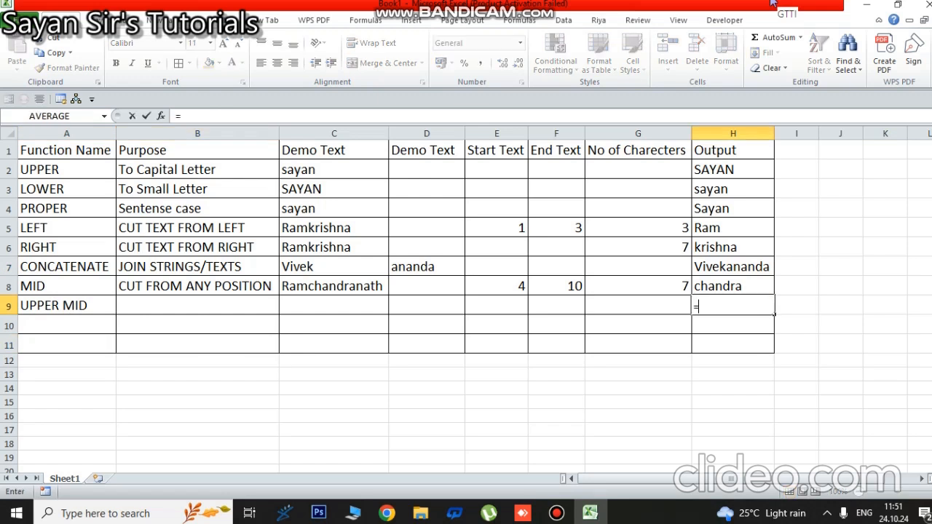
text(UPPER()
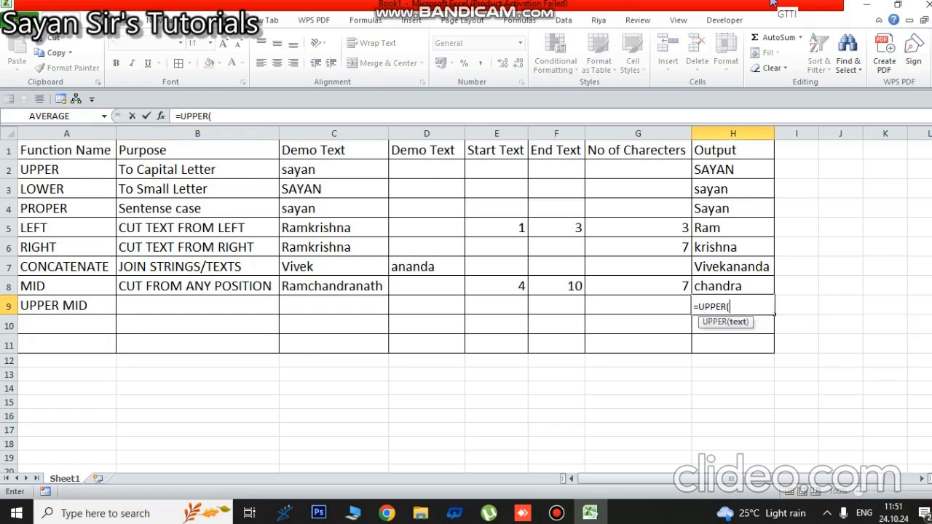
click(718, 291)
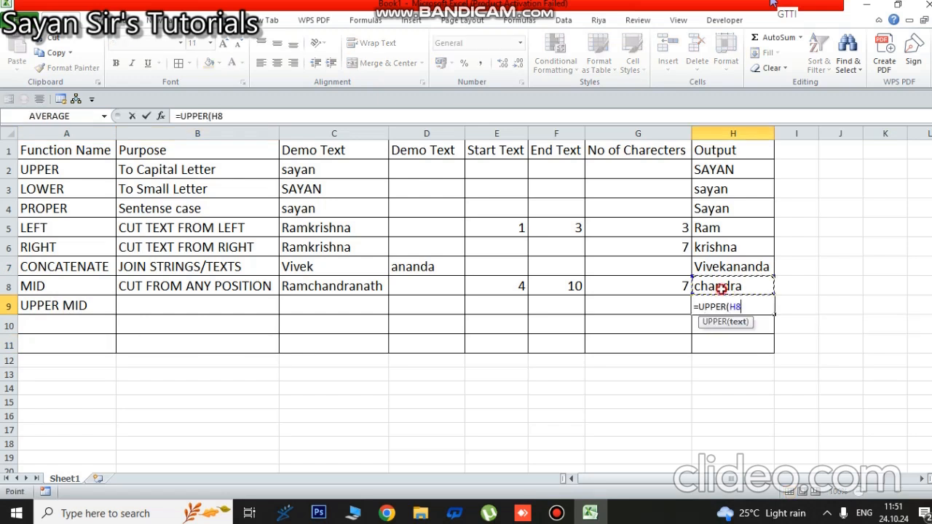
text())
key(Return)
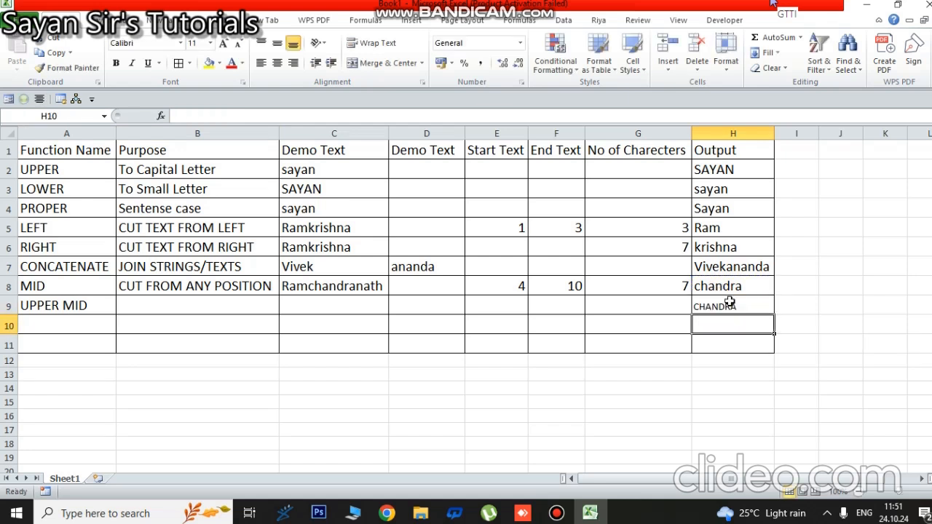
click(750, 341)
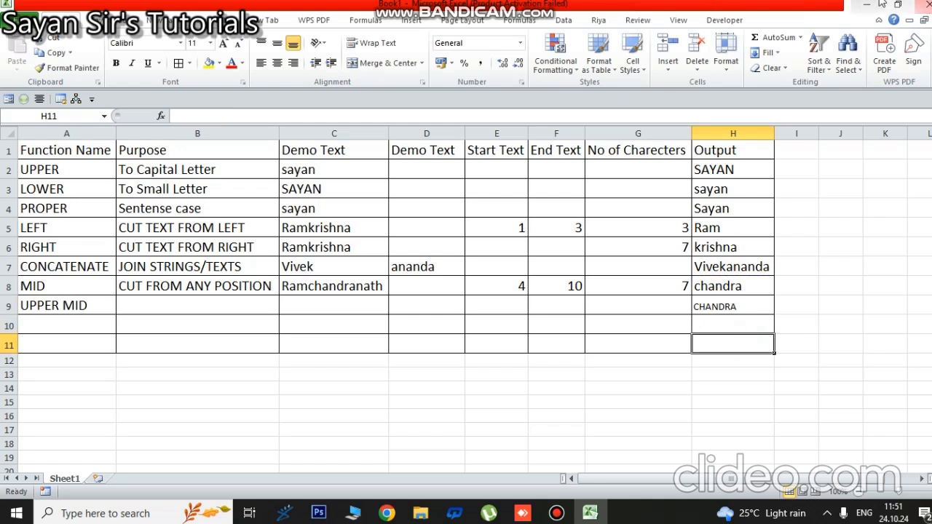
Copy the formatting of H8 onto the UPPER MID output cell H9.
click(717, 287)
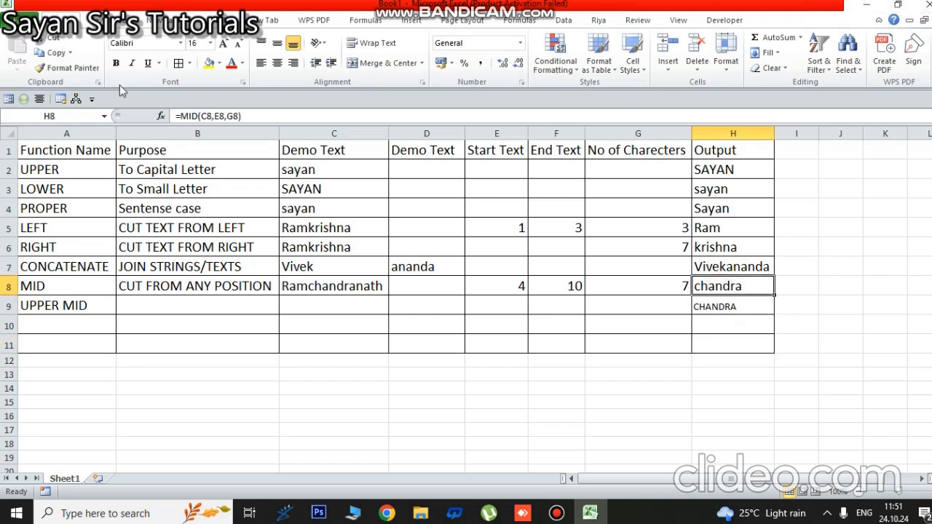
click(67, 68)
click(735, 307)
click(737, 340)
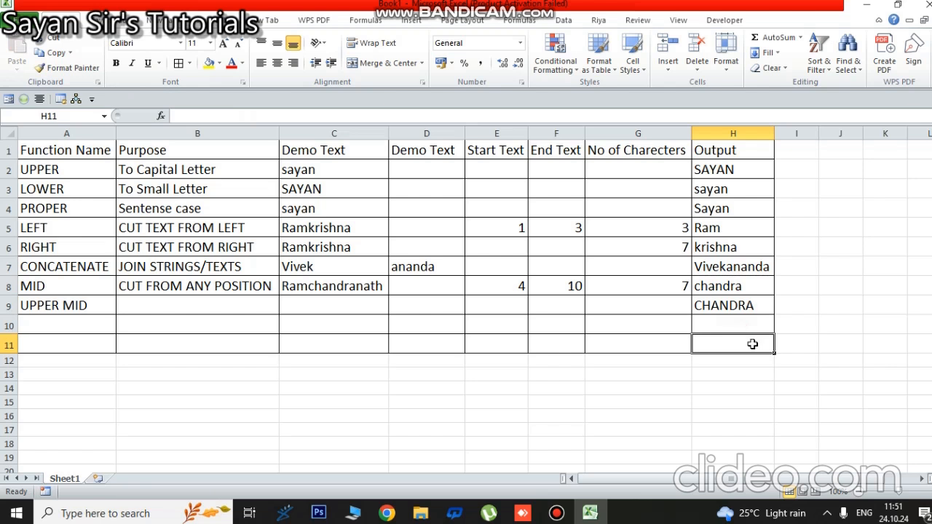
click(570, 512)
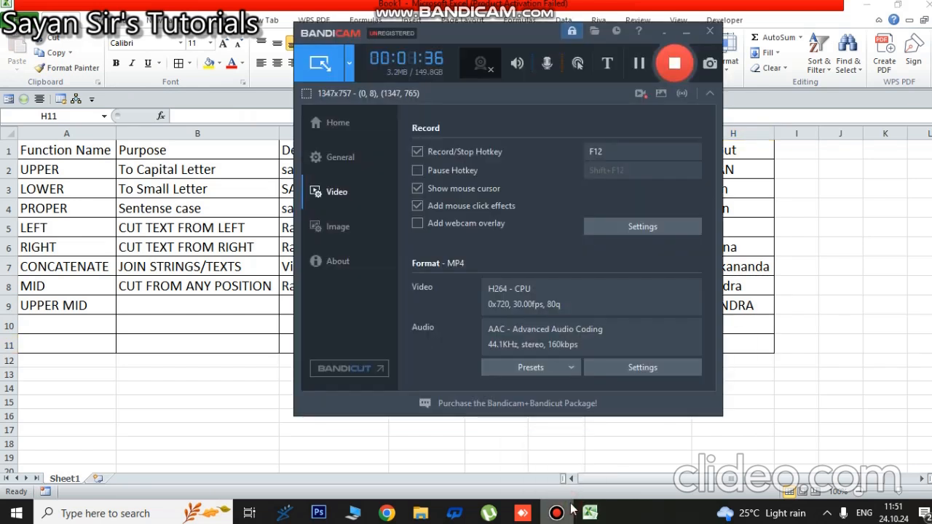
click(568, 513)
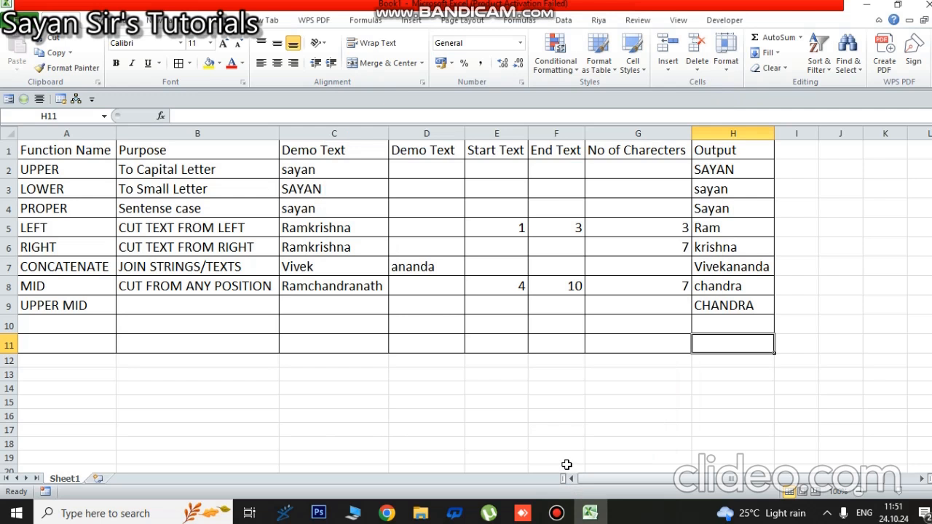
Enter CUSTOMIZE as the next function name in A10.
click(45, 326)
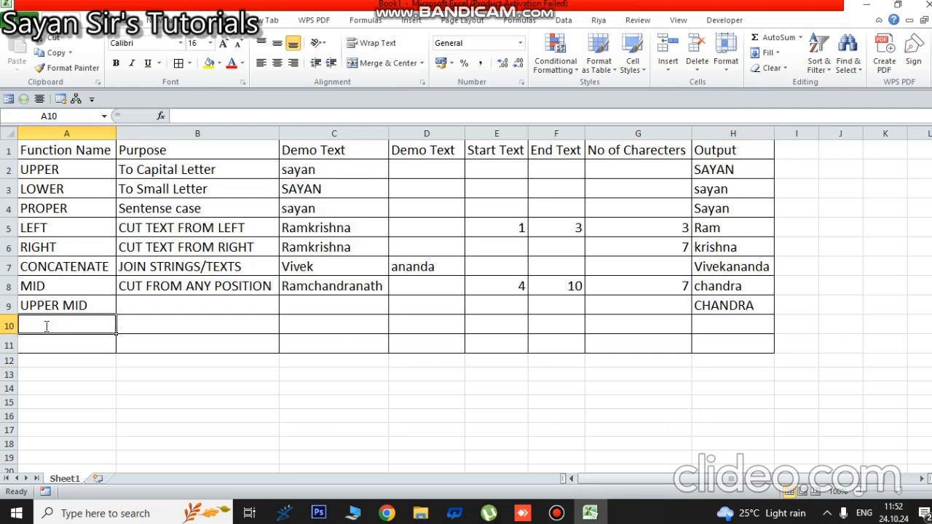
text(CUA)
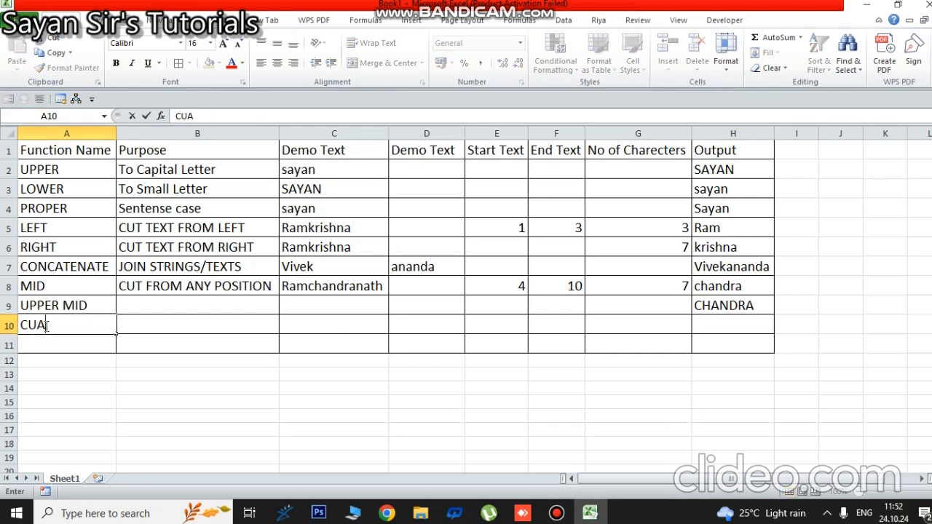
text(TOMIZE)
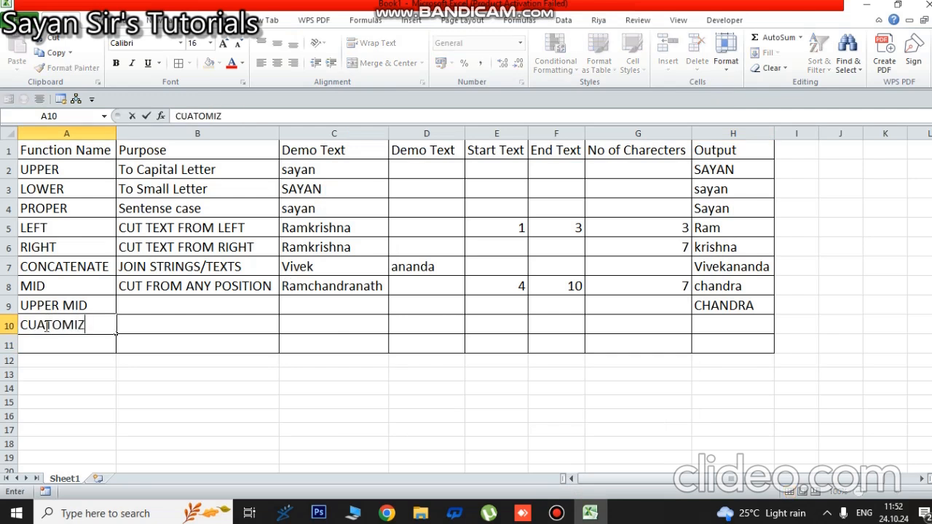
key(BackSpace)
key(BackSpace)
key(BackSpace)
key(BackSpace)
key(BackSpace)
key(BackSpace)
key(BackSpace)
text(STOMIZE)
Enter DATA VALIDATION as the purpose of CUSTOMIZE in B10.
click(150, 329)
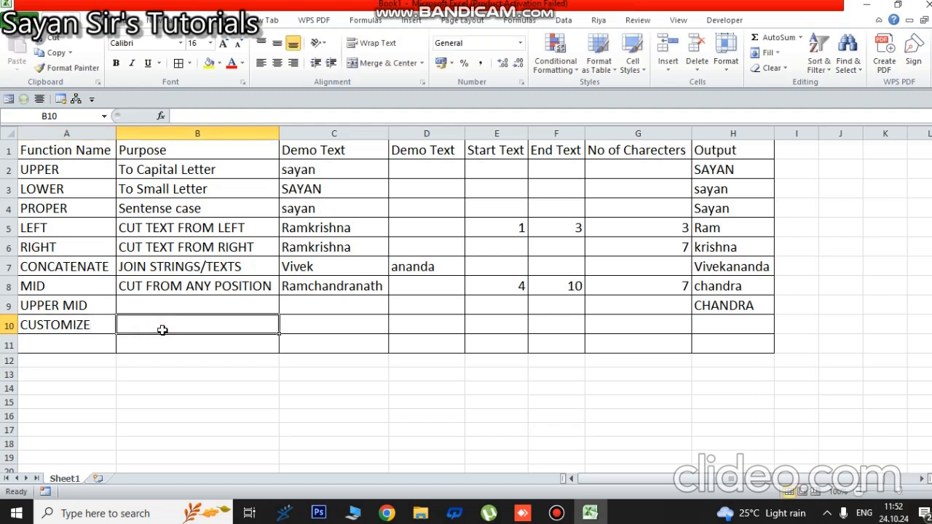
text(DATA V)
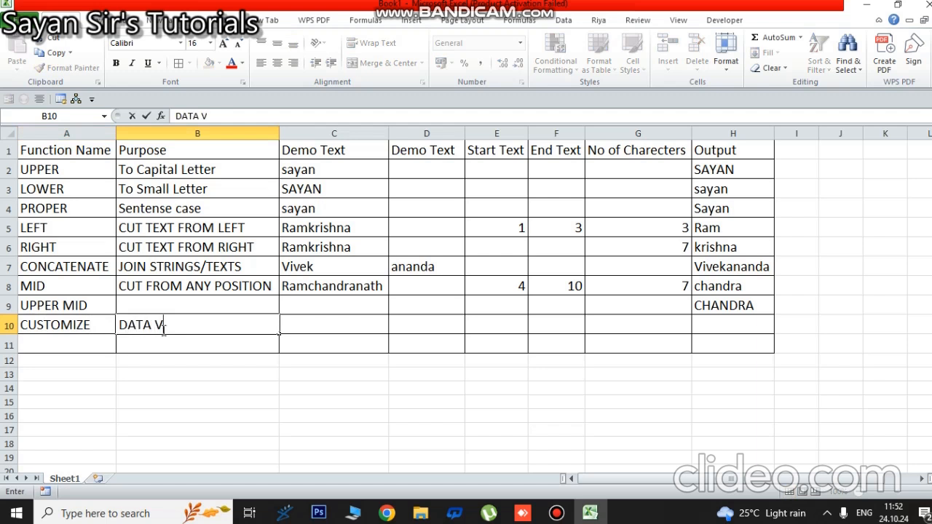
text(ALIDATION)
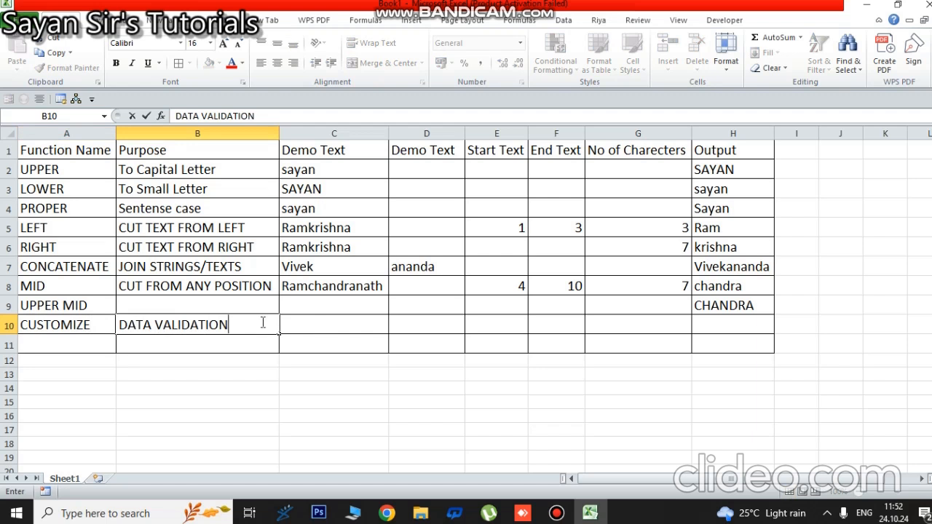
Enter a long one-word name as the CUSTOMIZE row's demo text in C10.
click(312, 331)
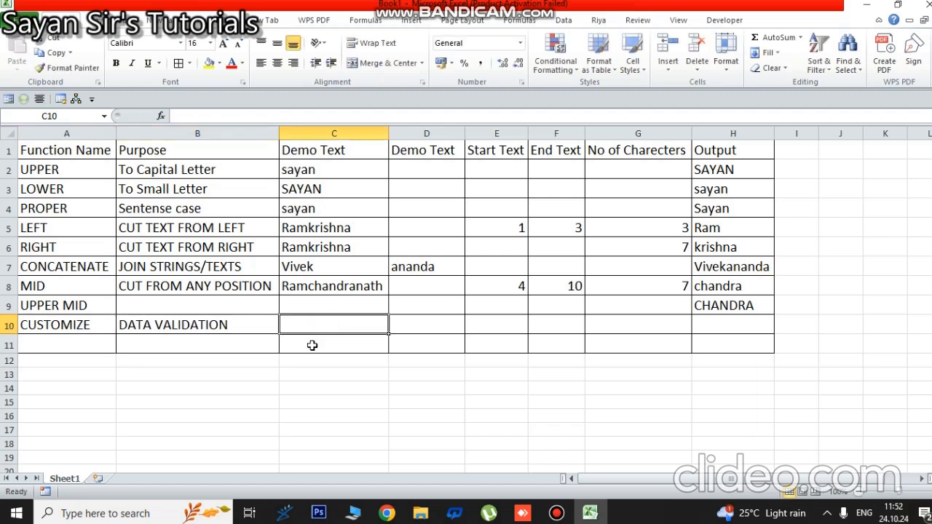
text(Soumendranath)
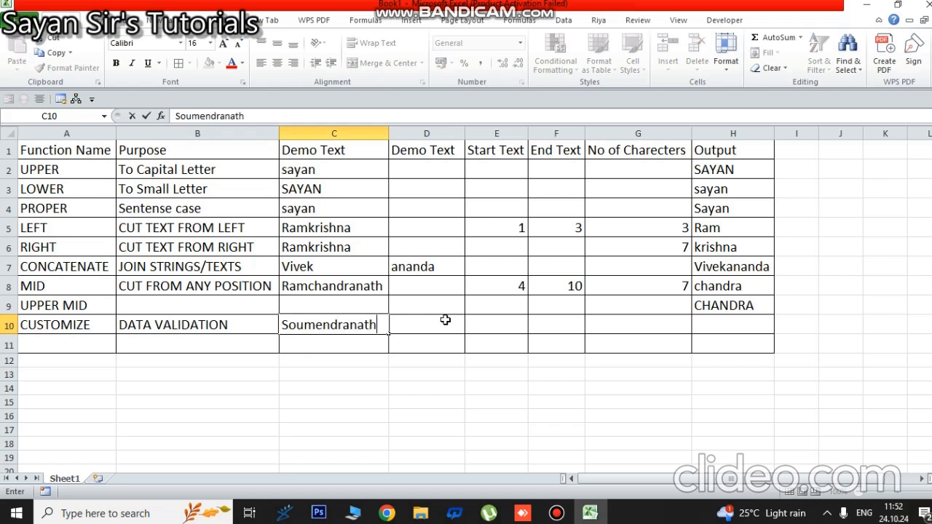
click(442, 320)
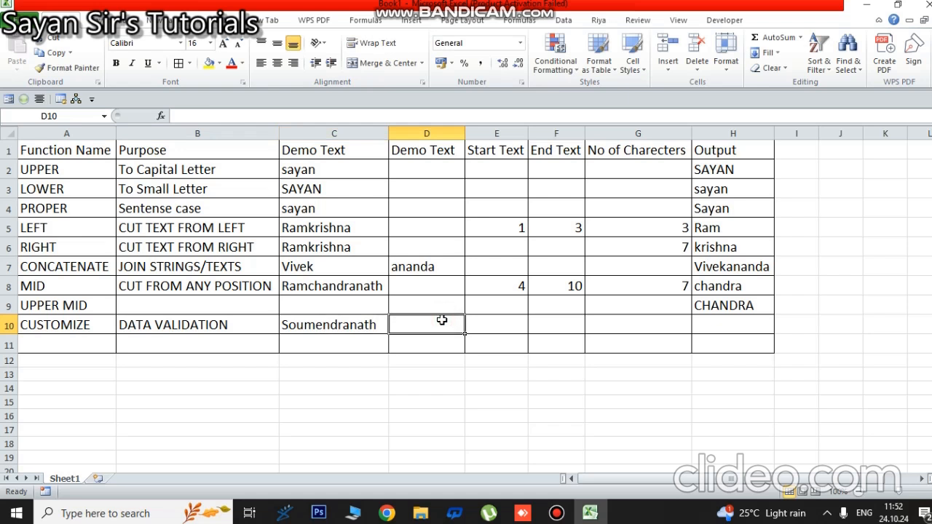
Open data validation for E10 in the CUSTOMIZE row and allow a List.
click(493, 327)
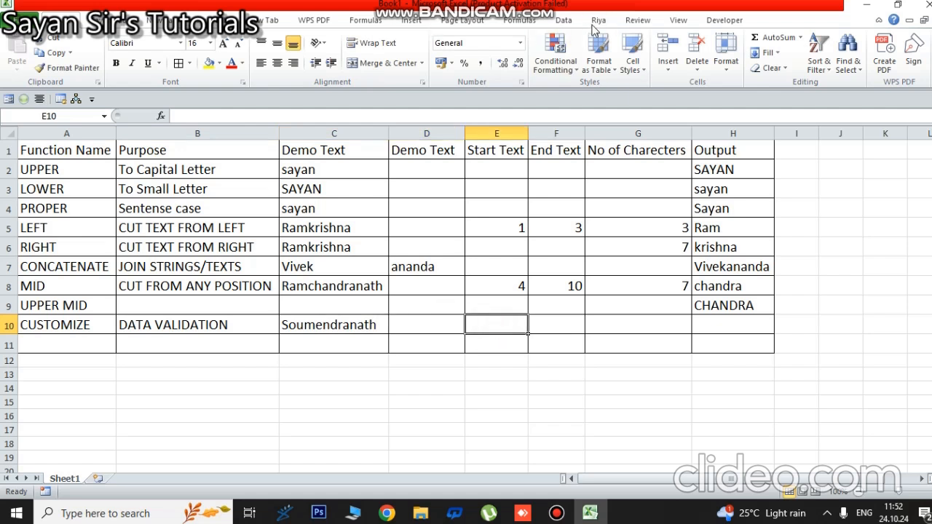
click(565, 21)
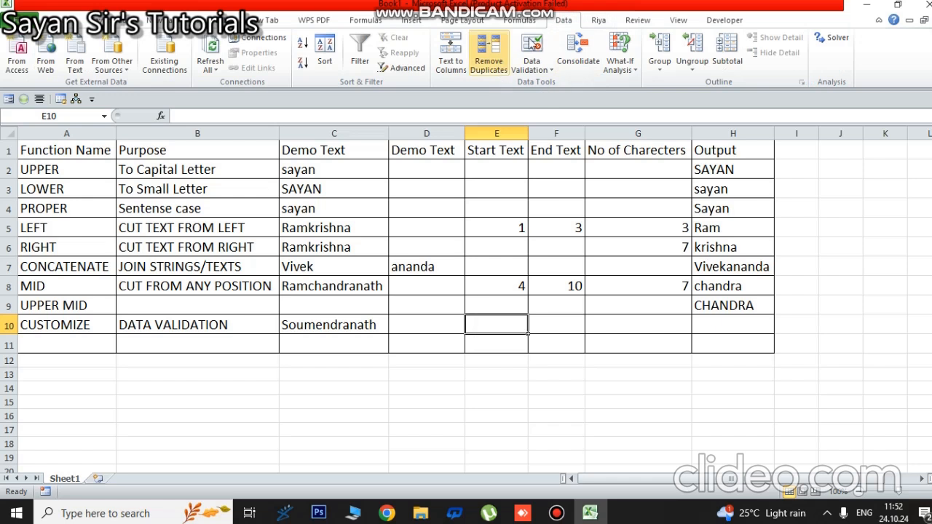
click(543, 36)
click(610, 201)
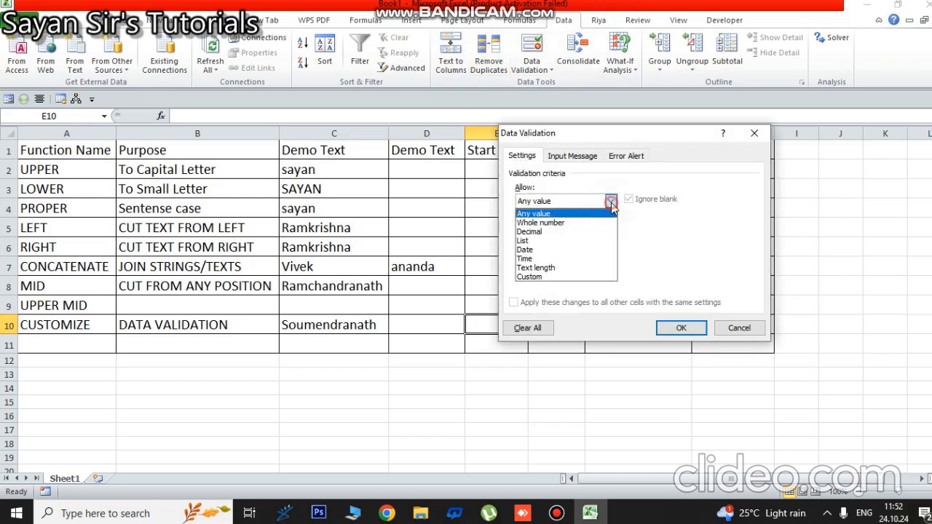
click(539, 240)
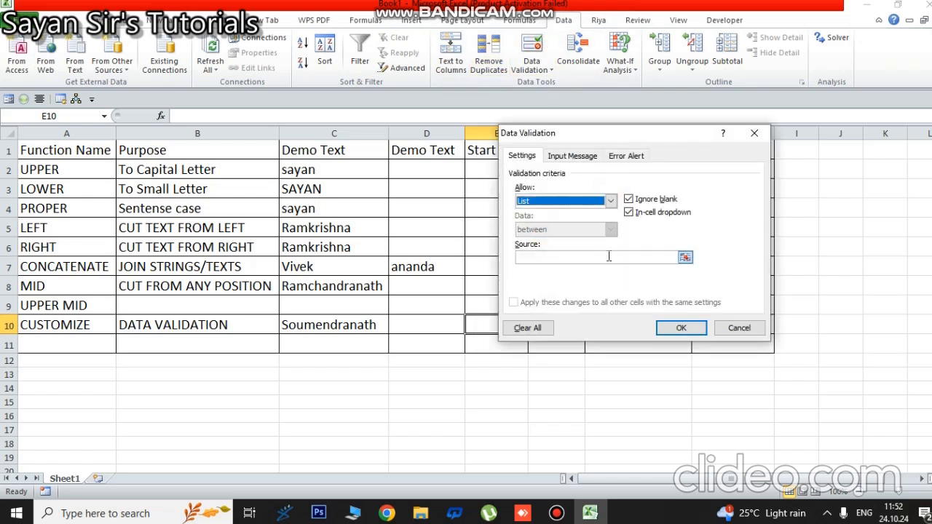
click(609, 256)
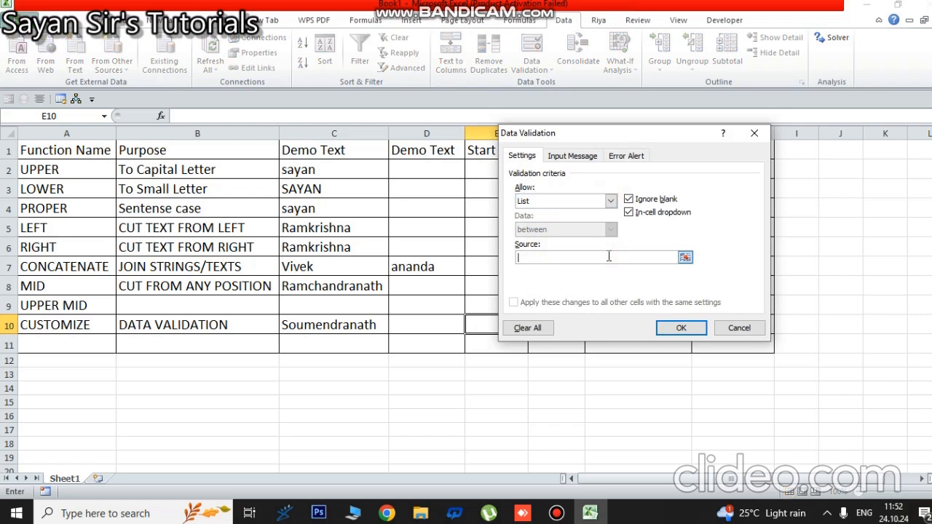
Restrict E10 to whole numbers between 0 and the length of the demo text, using =len(C10) as the maximum.
click(610, 201)
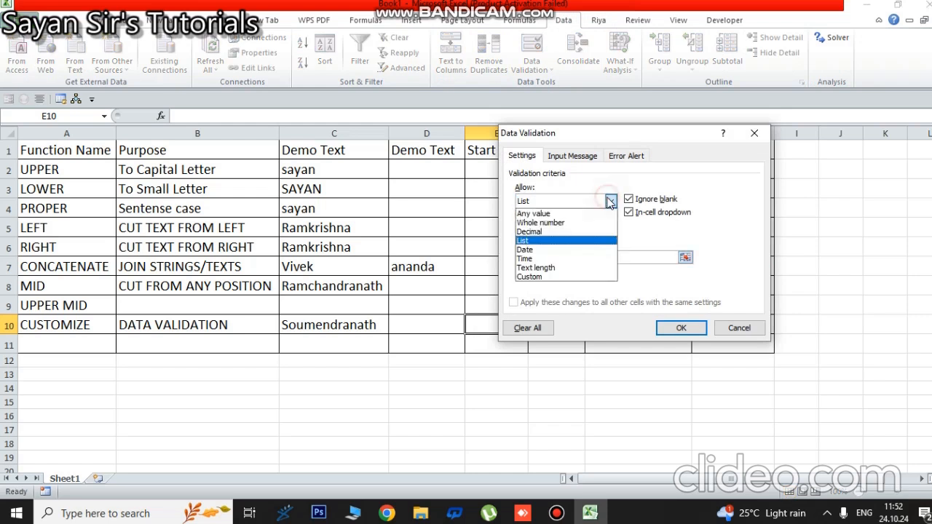
click(537, 223)
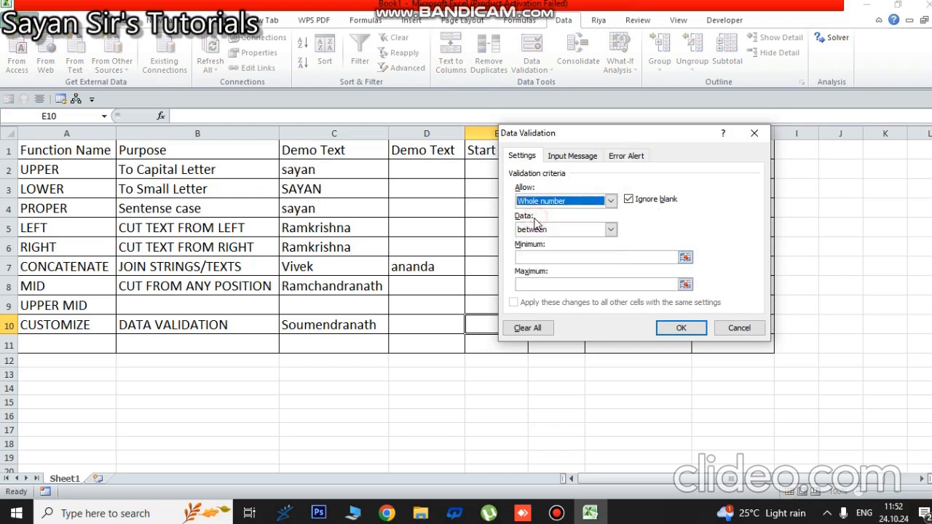
click(534, 256)
text(0)
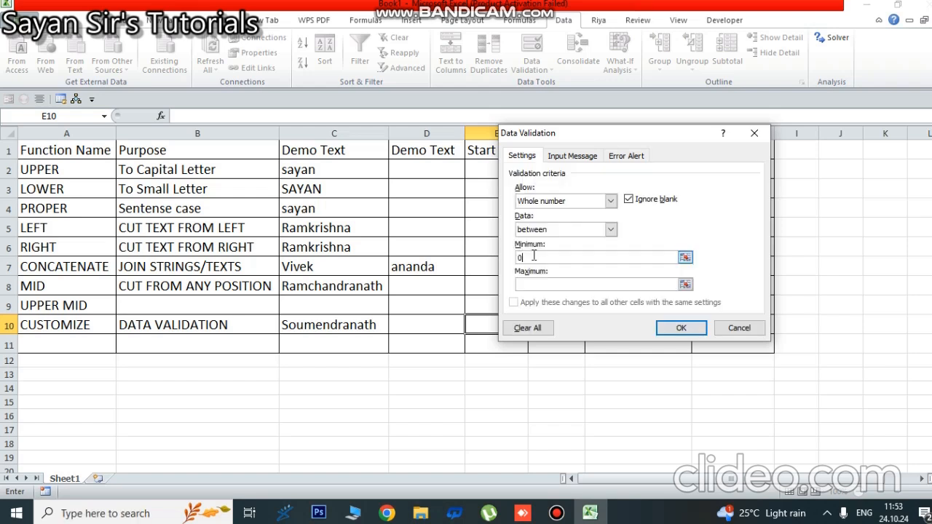
click(532, 284)
text(=len()
click(352, 328)
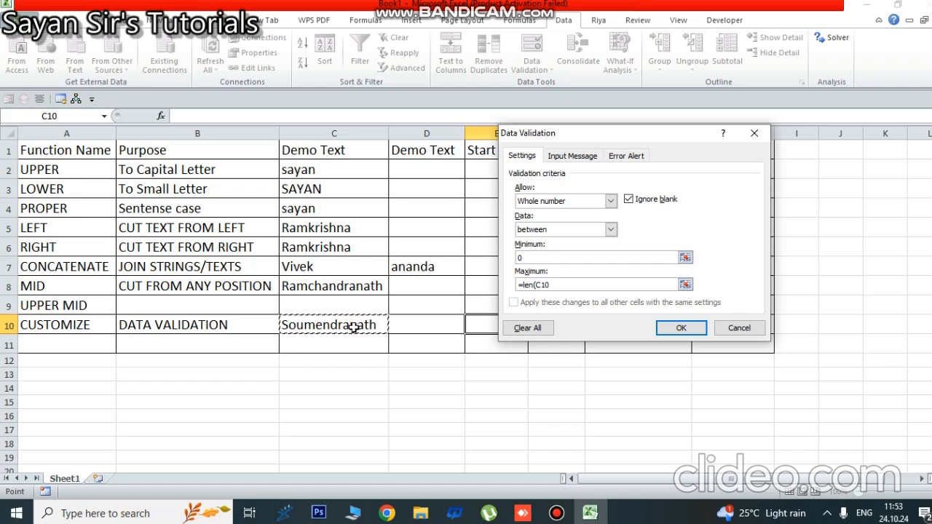
key(Return)
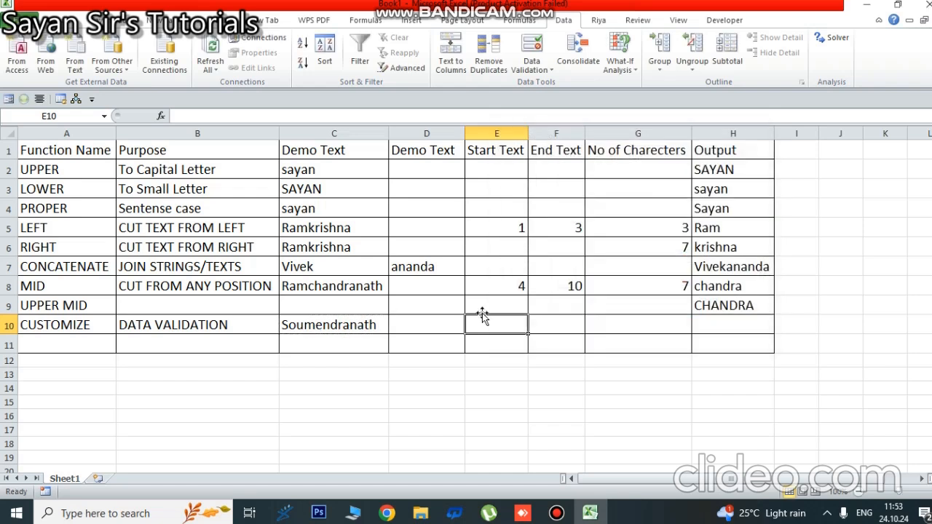
Test the validation of E10 by entering 1 and trying to change it to 21.
click(507, 324)
text(1)
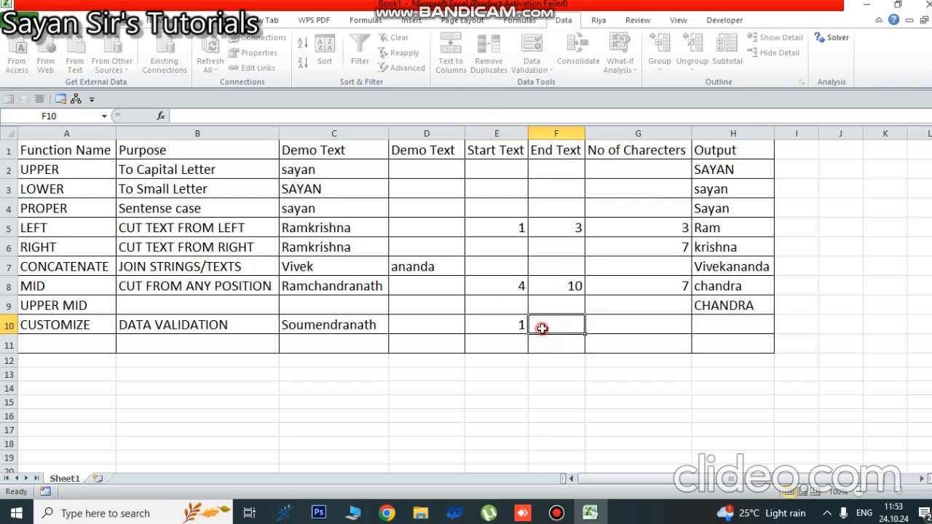
click(542, 328)
click(513, 325)
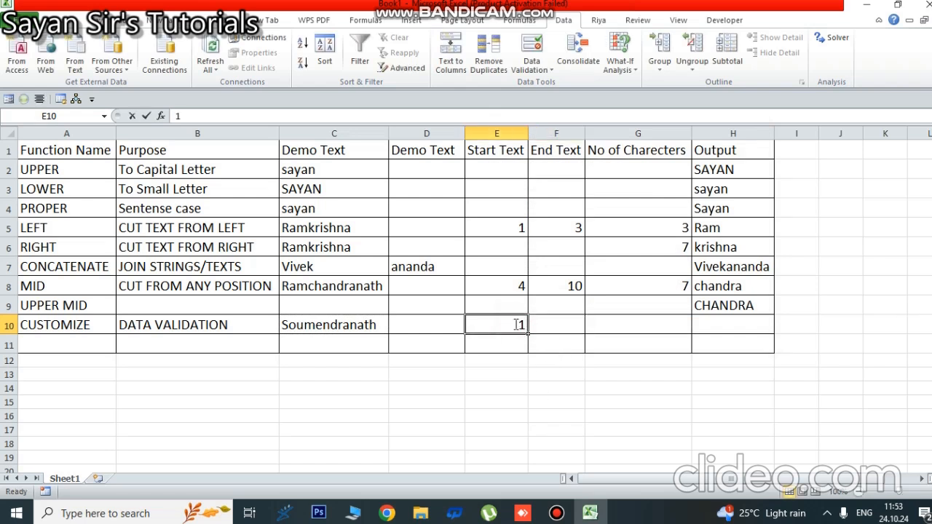
text(2)
click(546, 319)
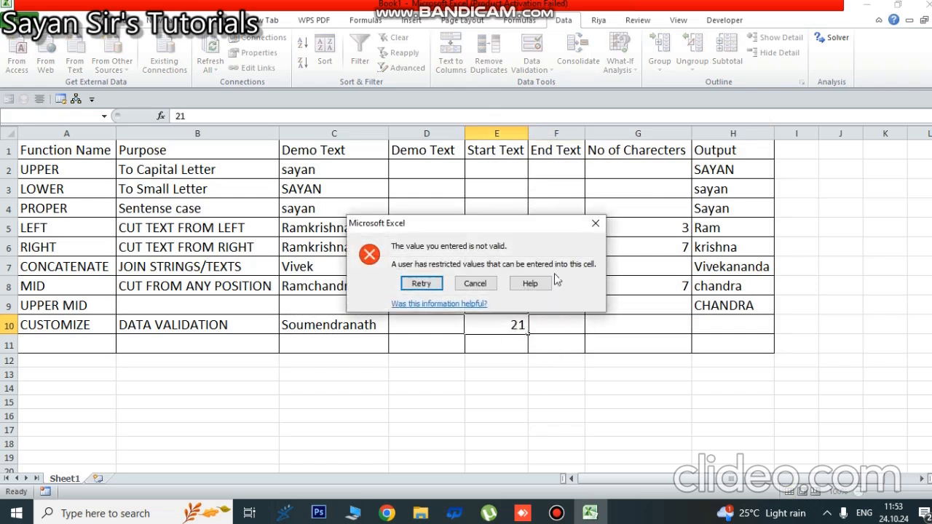
click(596, 223)
Delete the test value from E10 and clear all of the cell's data validation settings.
click(489, 322)
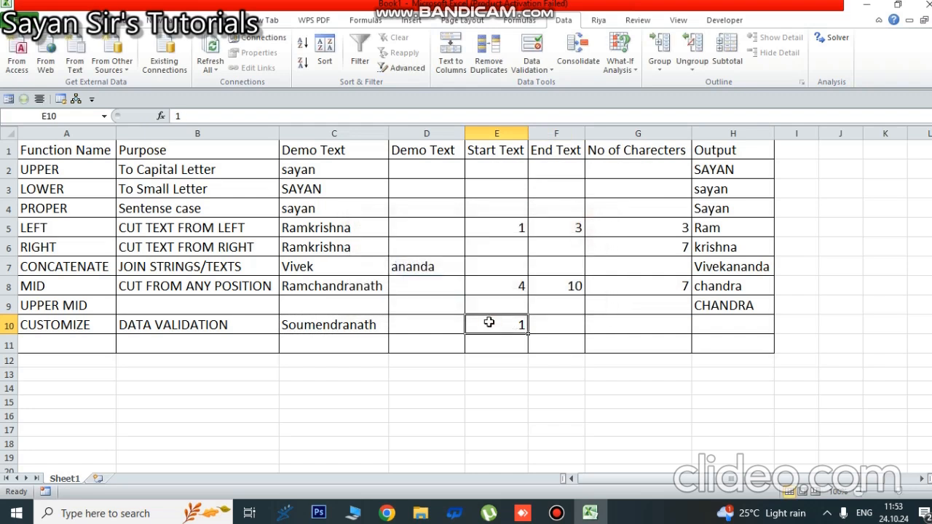
key(Delete)
click(501, 362)
click(504, 328)
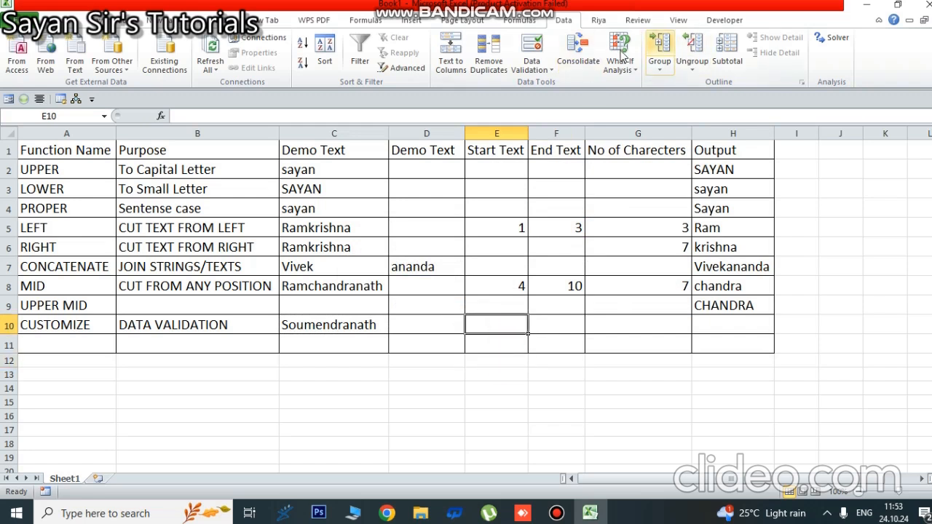
click(532, 50)
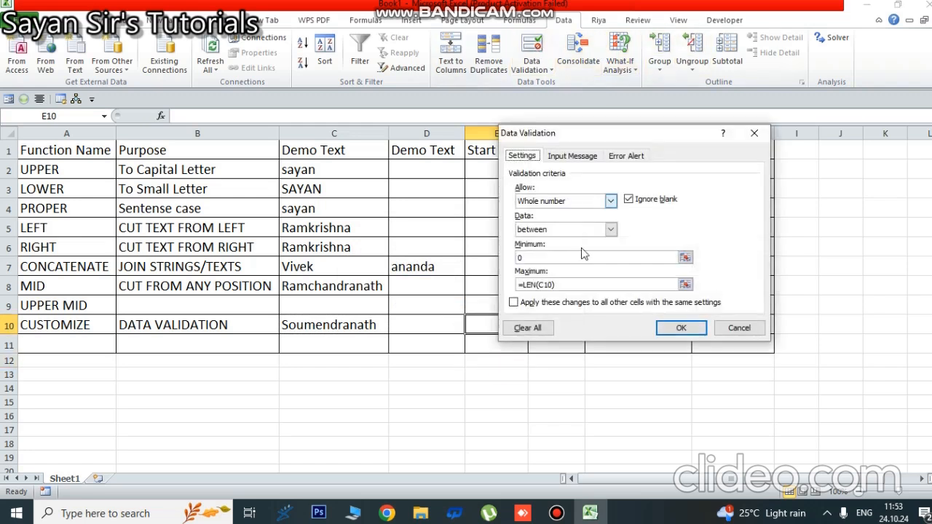
click(537, 328)
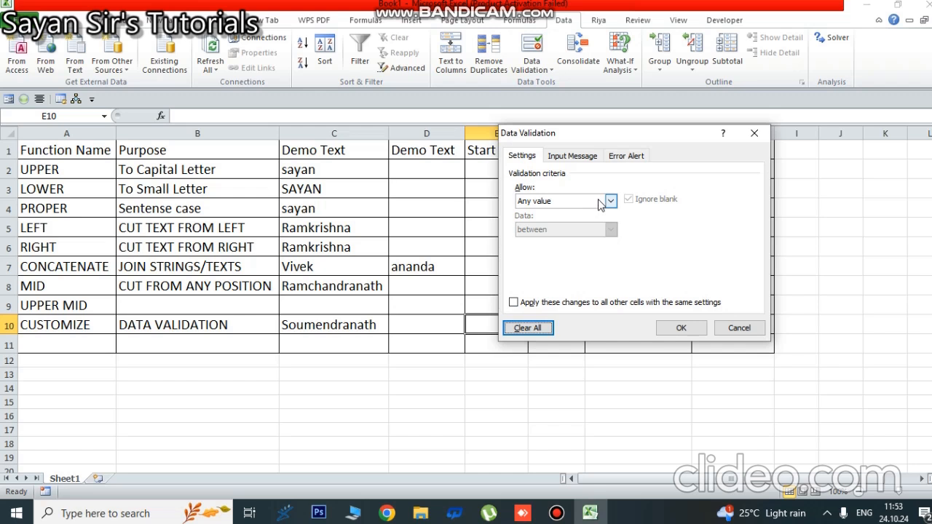
Set E10's validation to whole numbers between a minimum of 1 and a maximum of =len(C10).
drag(677, 132, 838, 135)
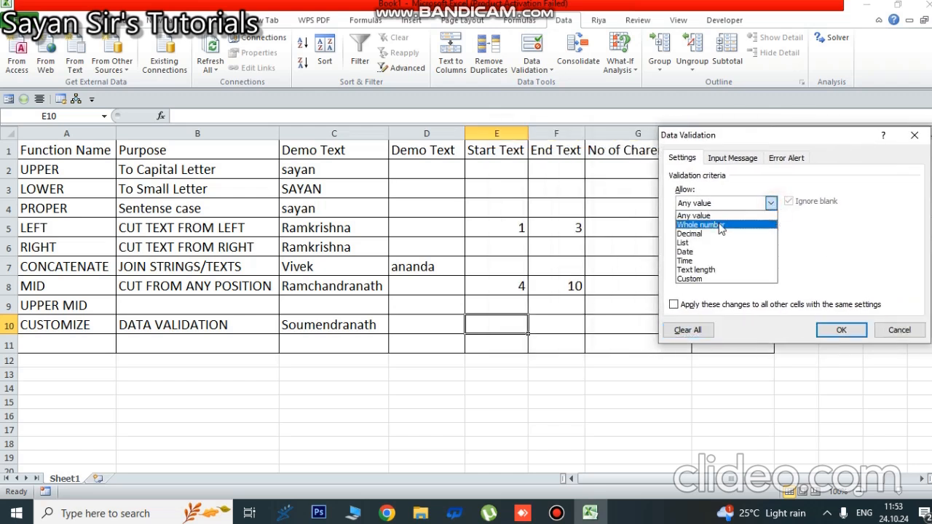
click(717, 224)
click(701, 260)
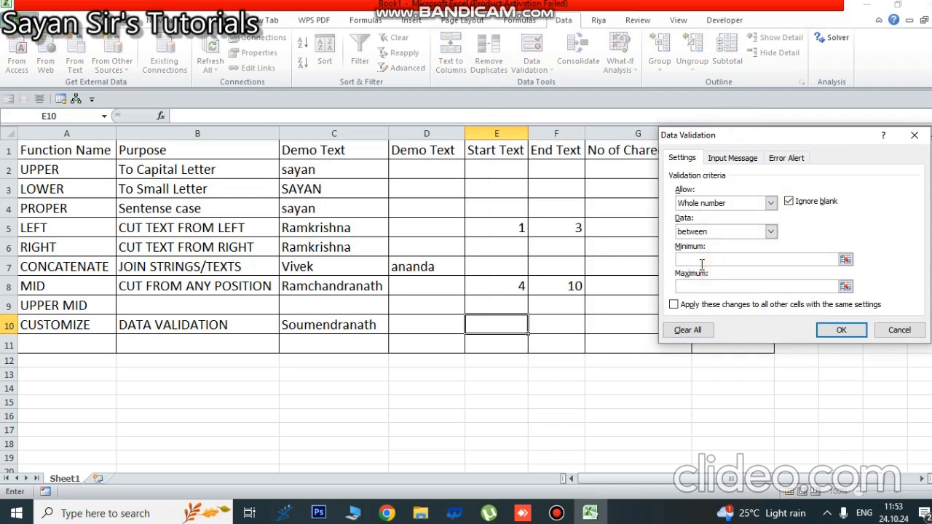
click(702, 284)
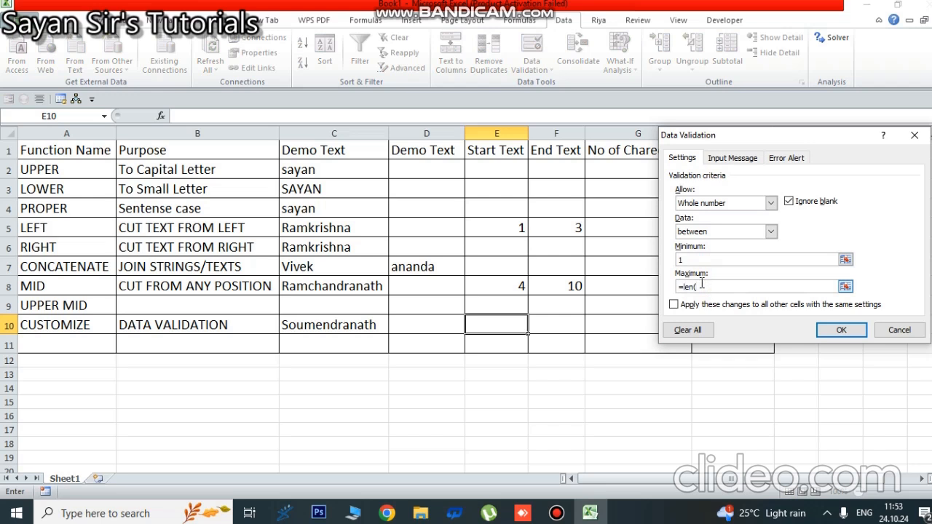
click(369, 325)
text())
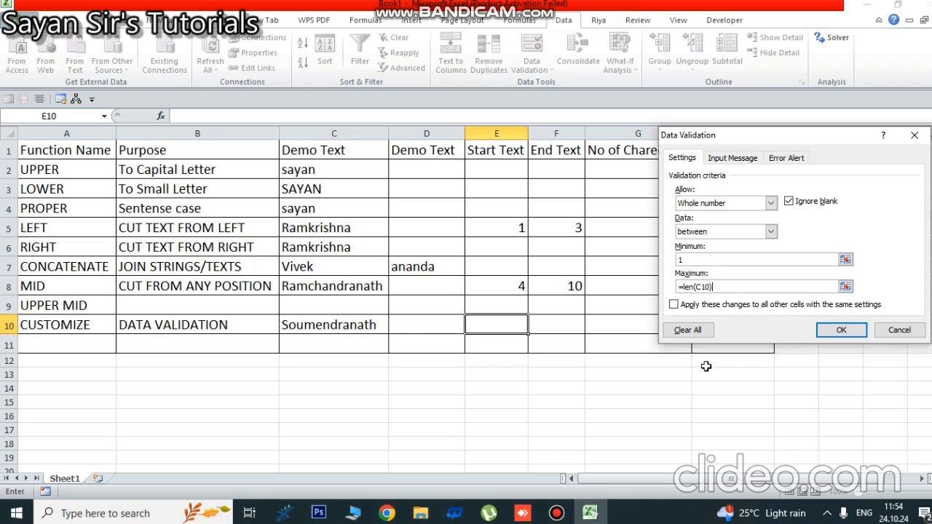
click(815, 331)
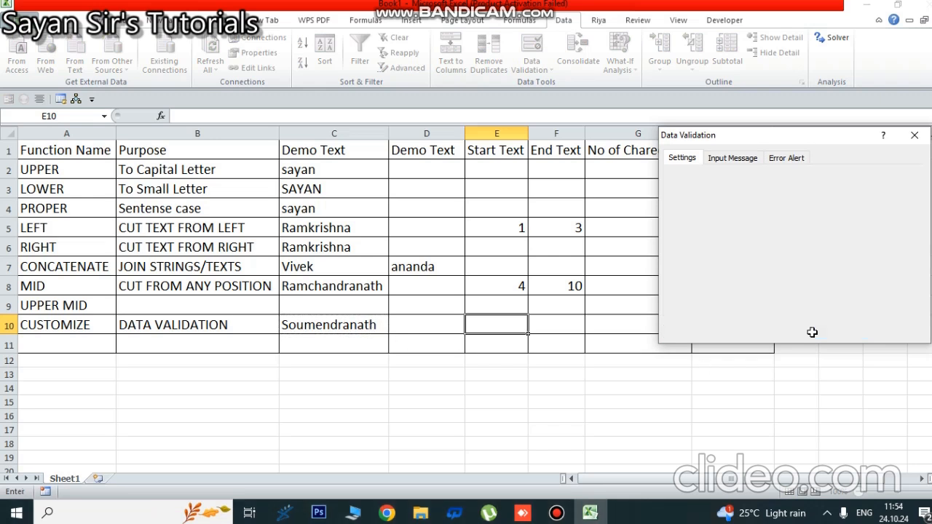
Add an input message to E10's validation with the title Enter Number and the text Please Enter number.
click(761, 158)
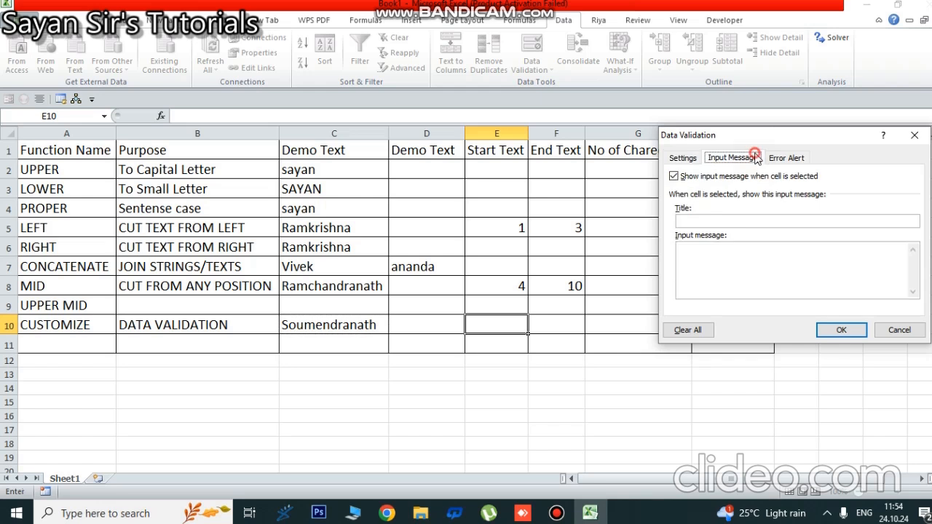
click(725, 219)
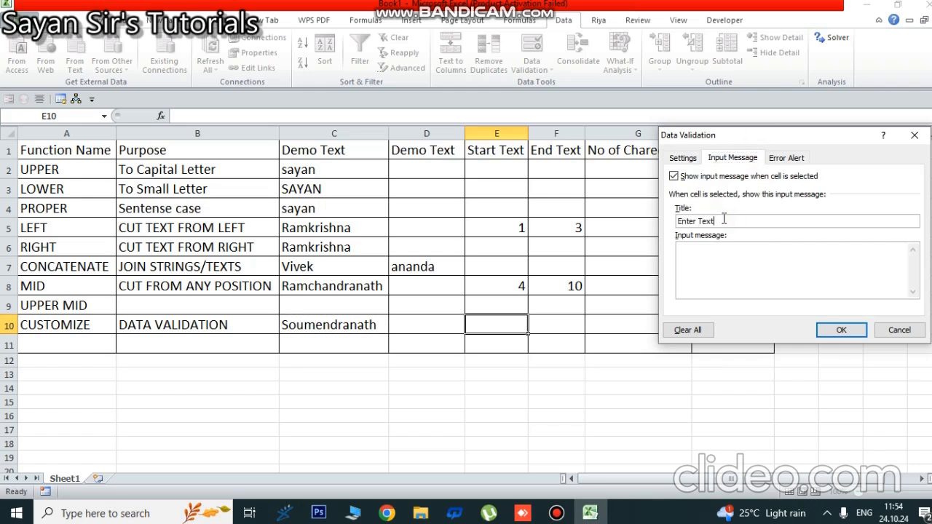
click(735, 257)
click(761, 221)
text(Number)
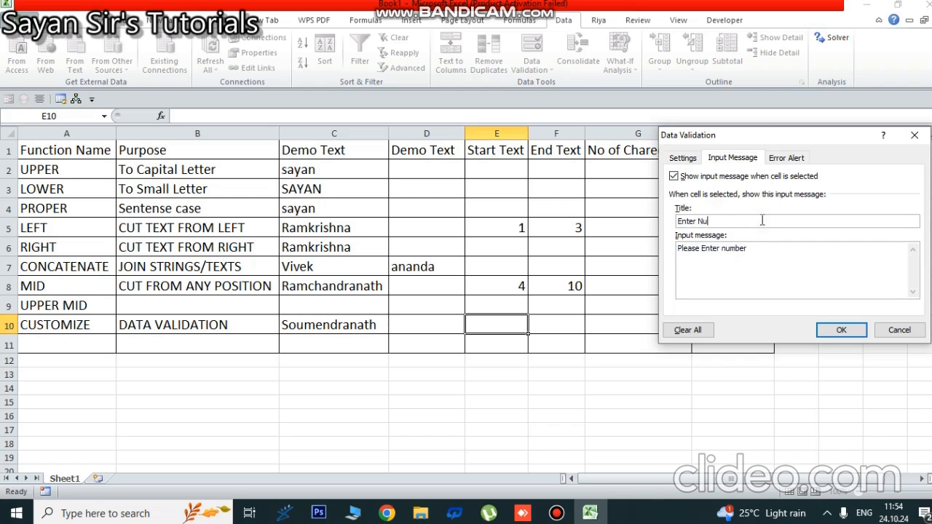
Add a Stop error alert titled Invalid and apply the validation to E10.
click(799, 158)
click(812, 220)
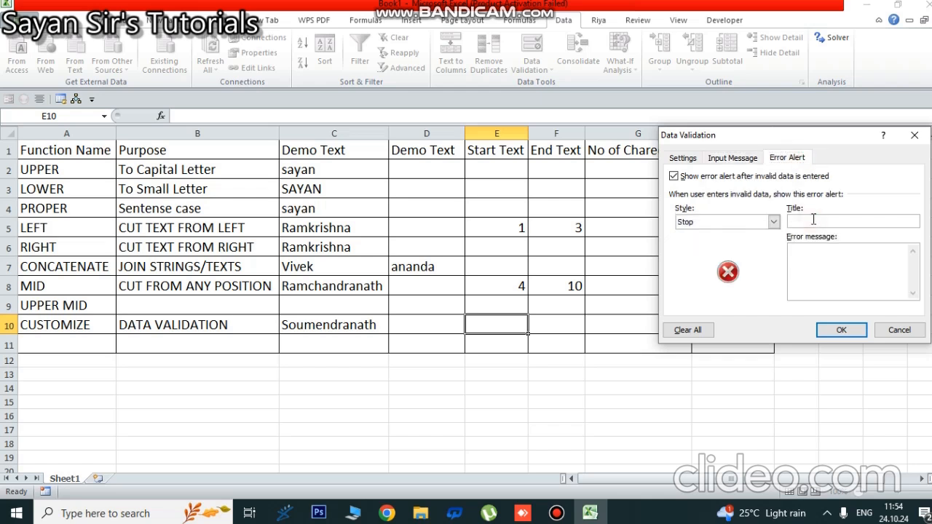
text(Invalid)
click(843, 331)
click(656, 401)
Test the new validation of E10 by entering 2 and 10 as start values.
click(434, 324)
click(489, 325)
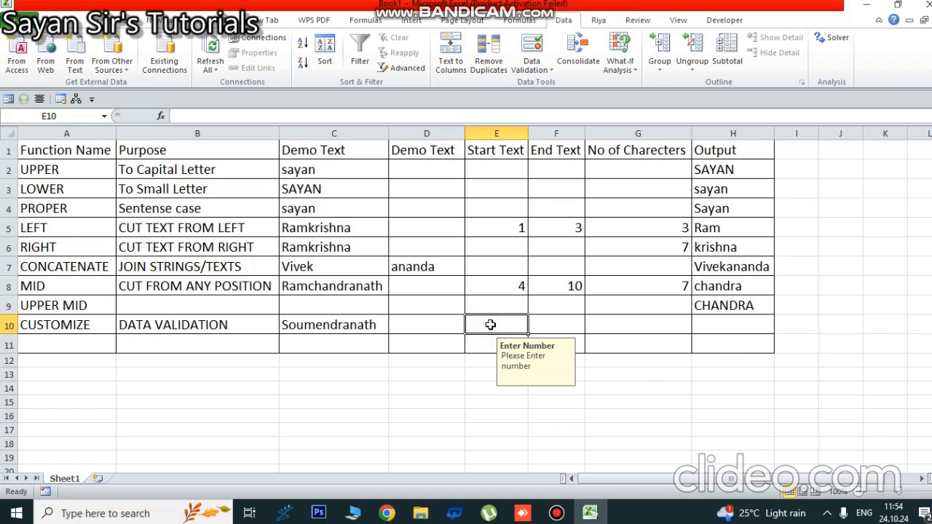
text(2)
click(544, 325)
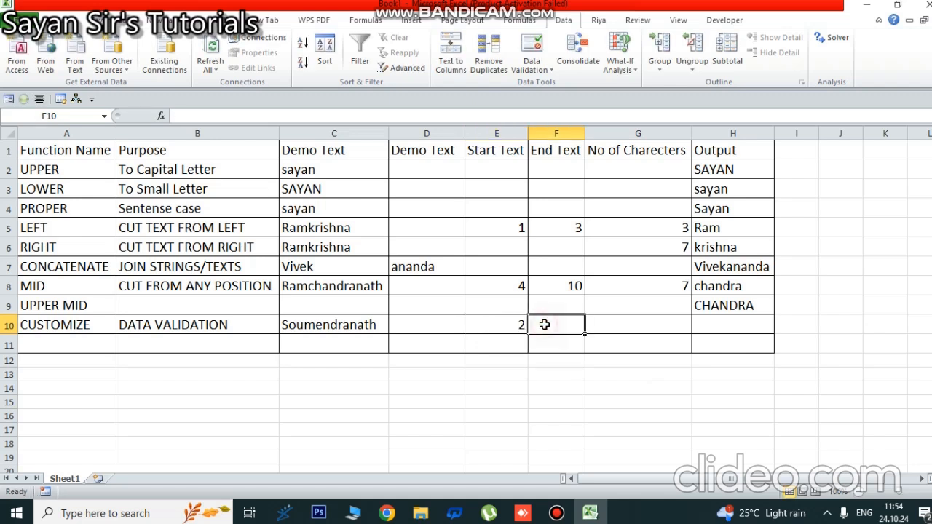
click(498, 326)
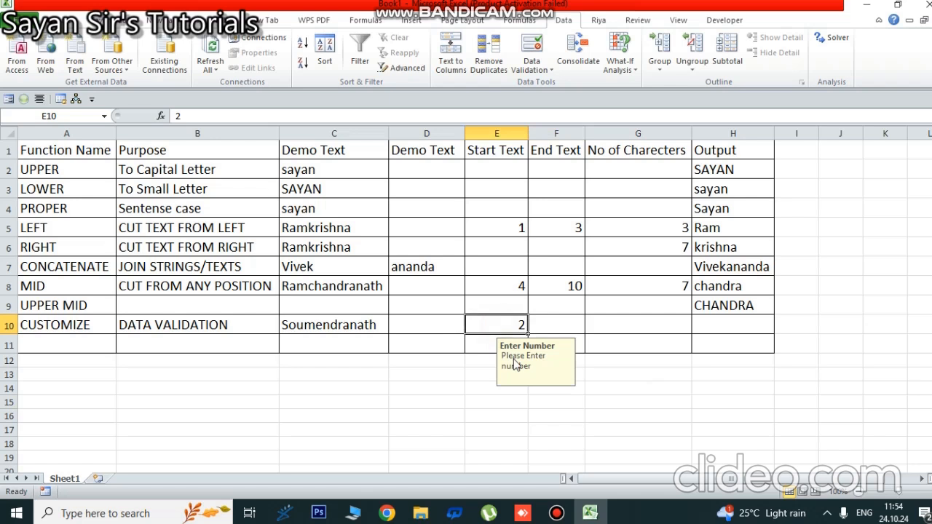
text(10)
click(639, 343)
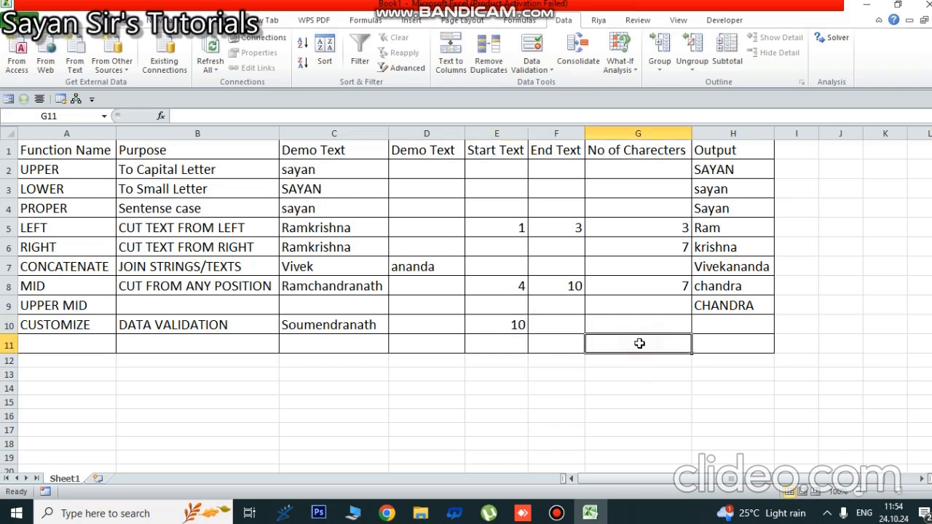
Test E10 near its upper limit by entering 11, 12 and 13 one after another.
click(500, 325)
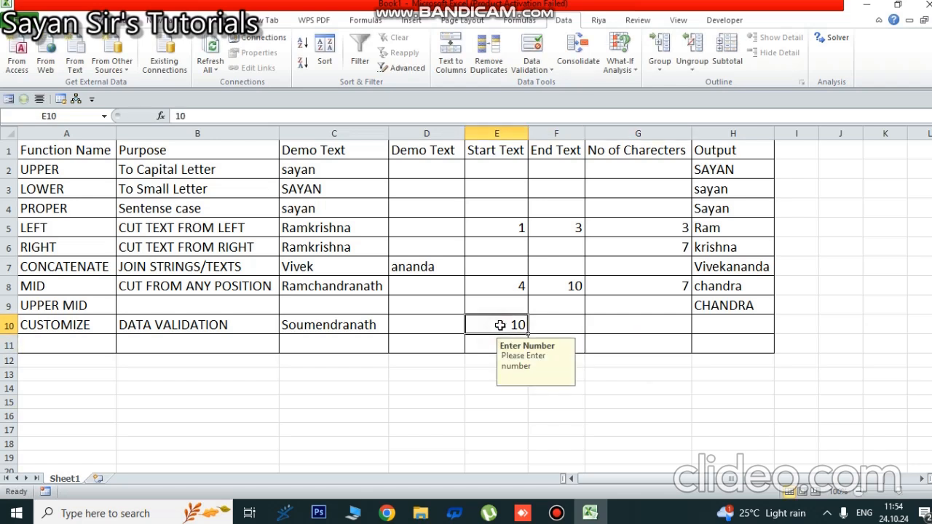
text(11)
click(558, 321)
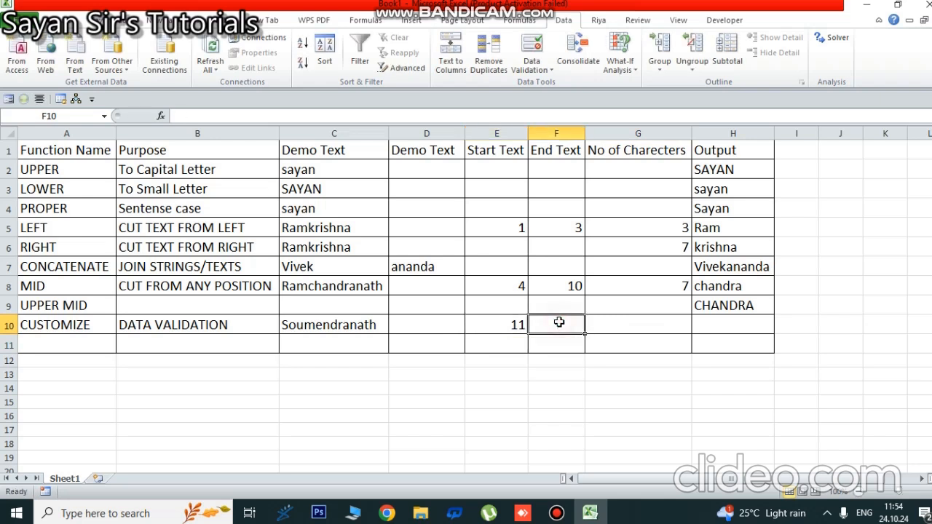
click(514, 325)
text(12)
click(558, 323)
click(512, 326)
text(13)
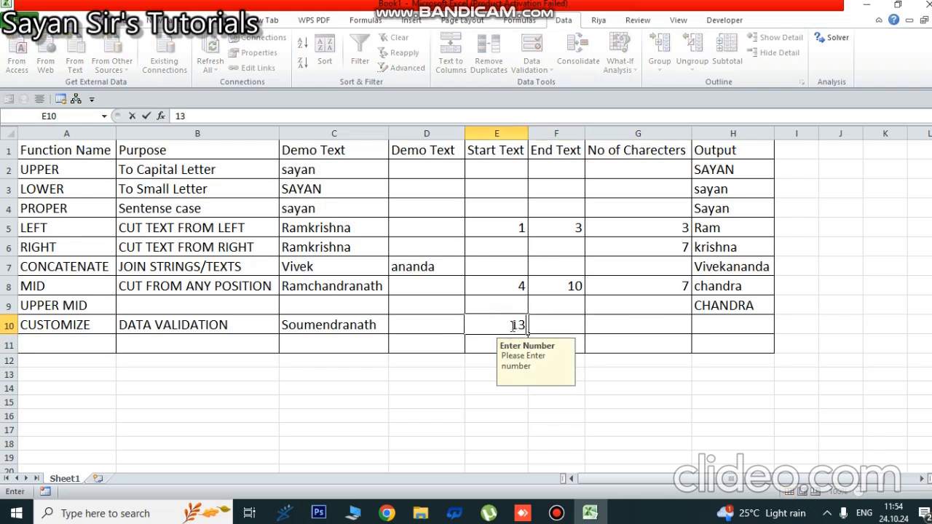
click(550, 324)
click(452, 323)
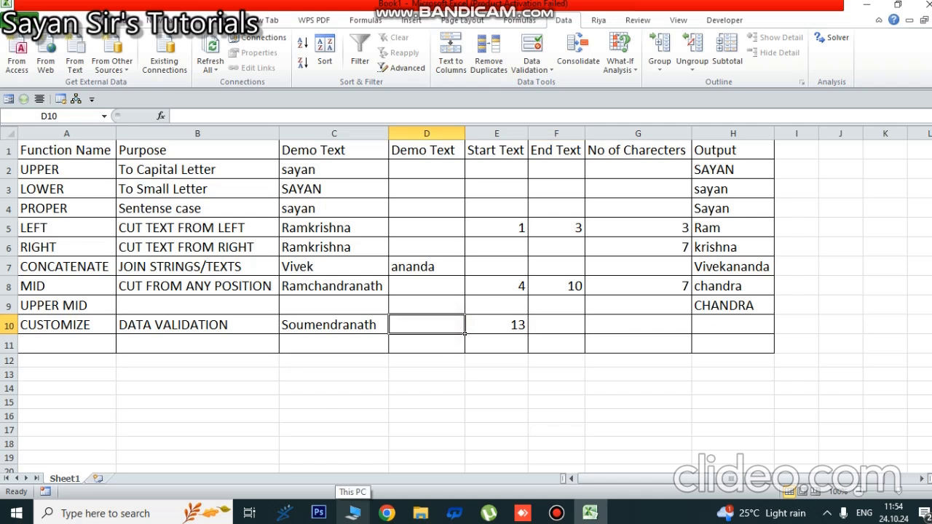
Test the validation of E10 with the start value 20 and dismiss the error alert.
click(521, 319)
text(20)
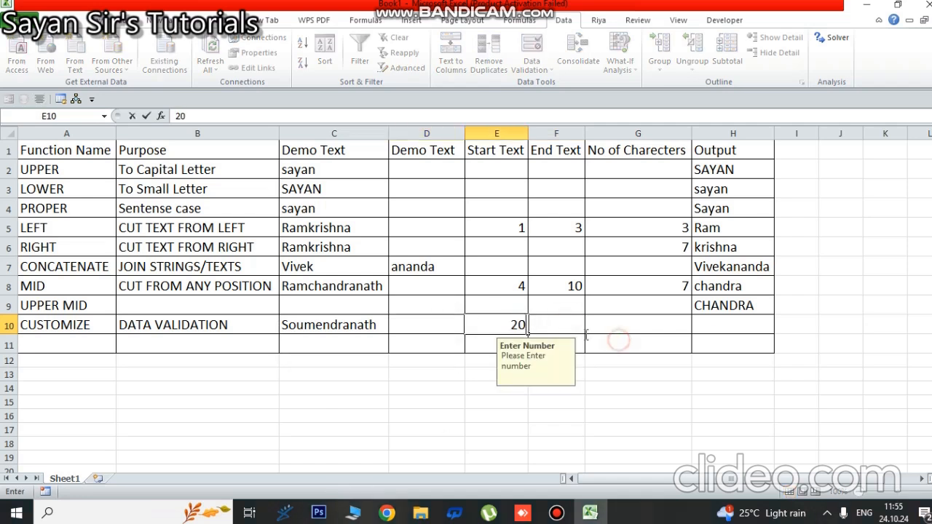
click(616, 371)
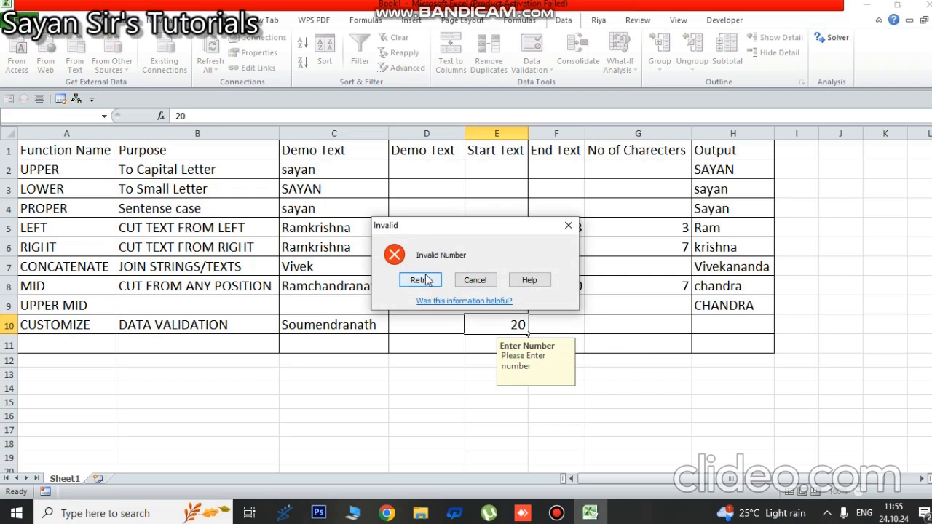
click(568, 226)
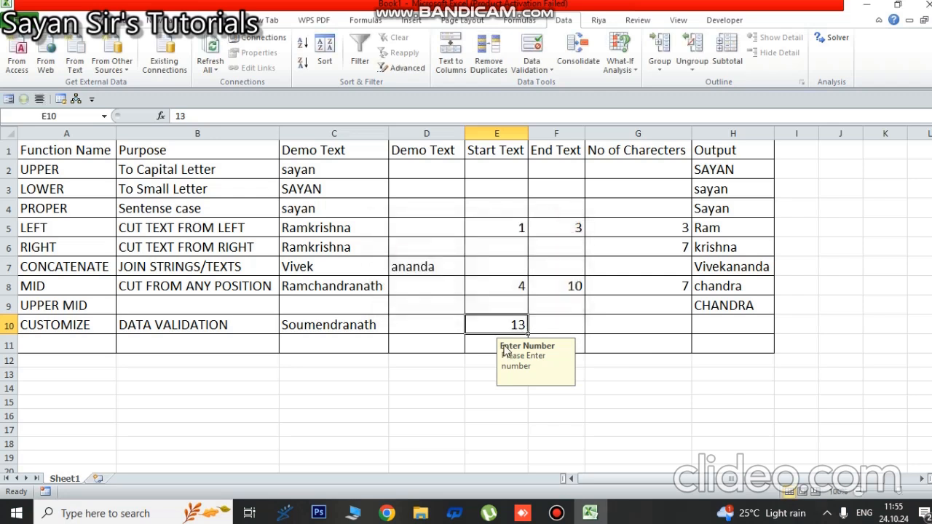
click(565, 325)
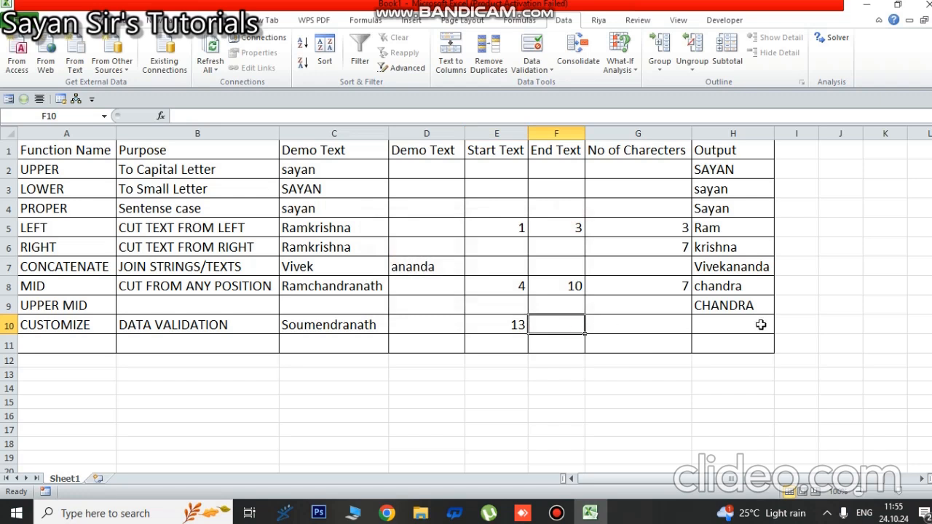
click(723, 325)
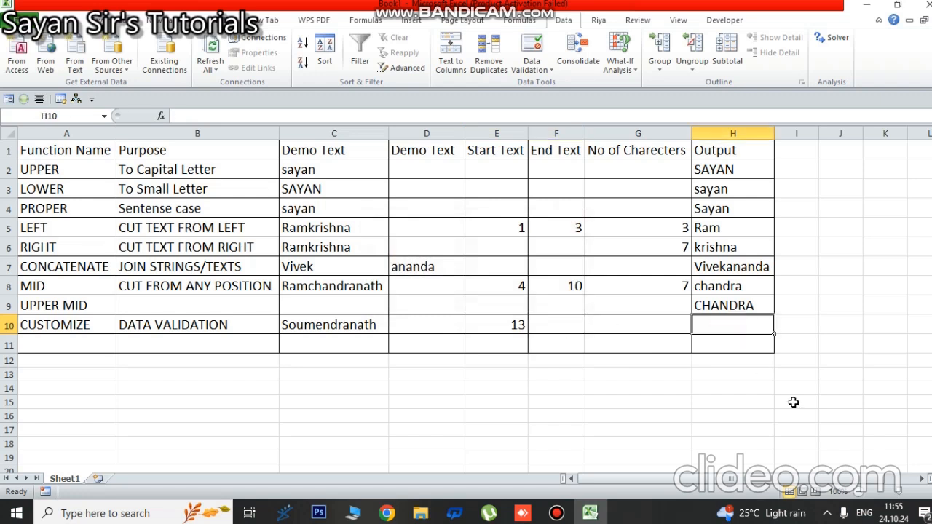
text(=)
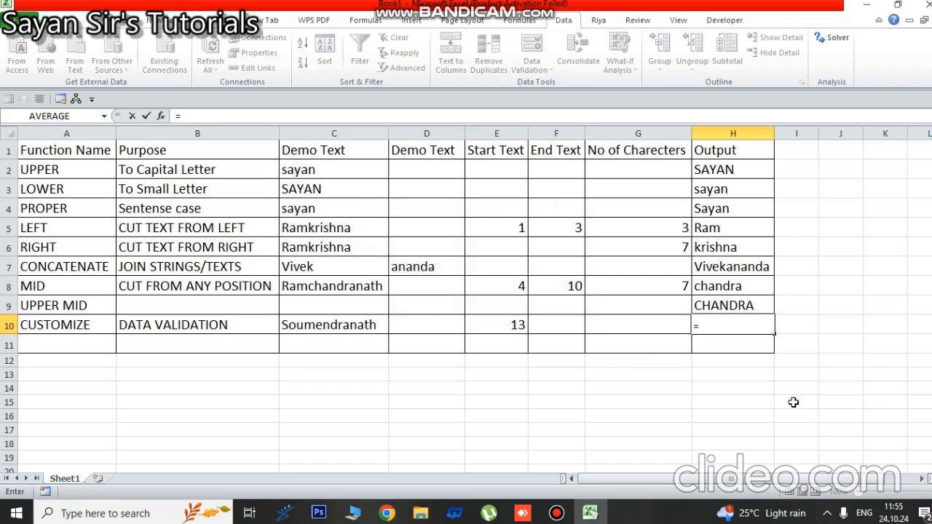
text(m)
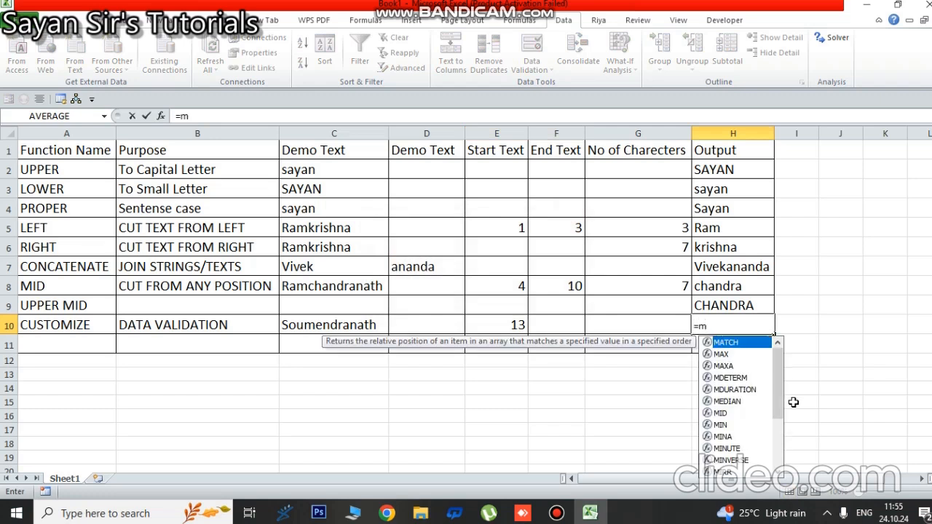
key(BackSpace)
key(BackSpace)
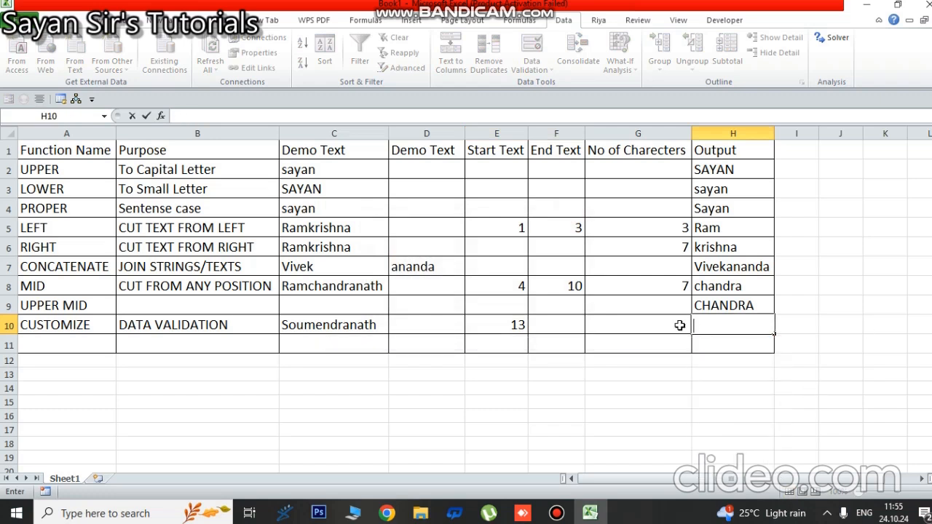
click(636, 318)
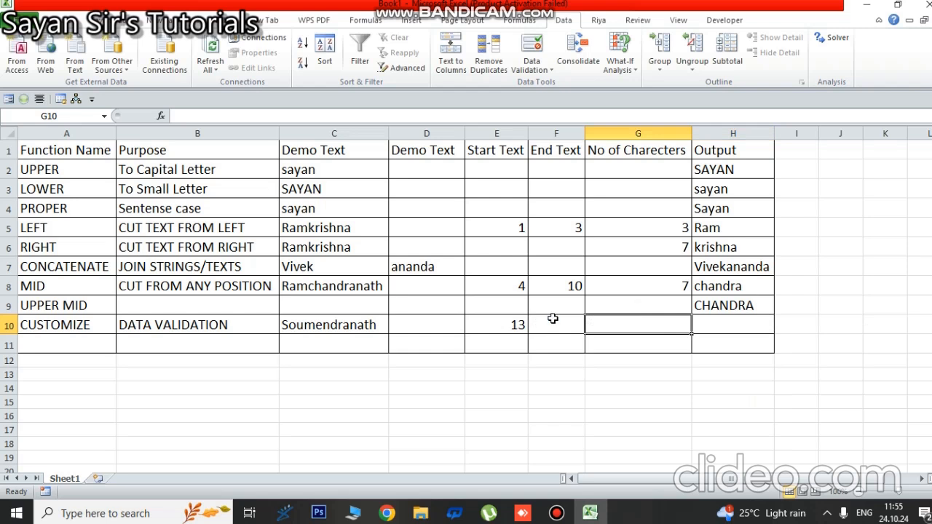
Fill the start value and its validation from E10 across to the End Text cell F10.
click(504, 322)
drag(528, 336, 579, 328)
click(542, 321)
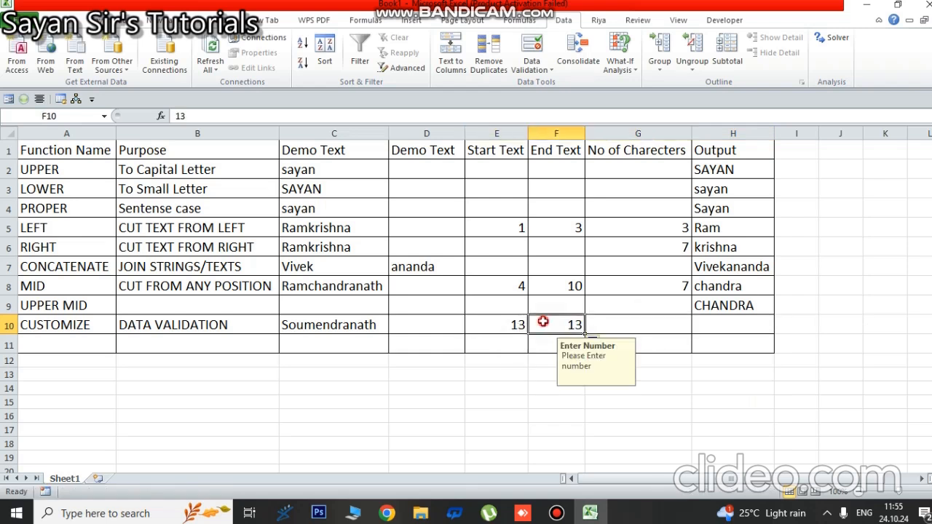
Apply a List validation to G10 with the source 1,2,3,4,5,6,7,8,9,10 and an in-cell dropdown.
click(651, 325)
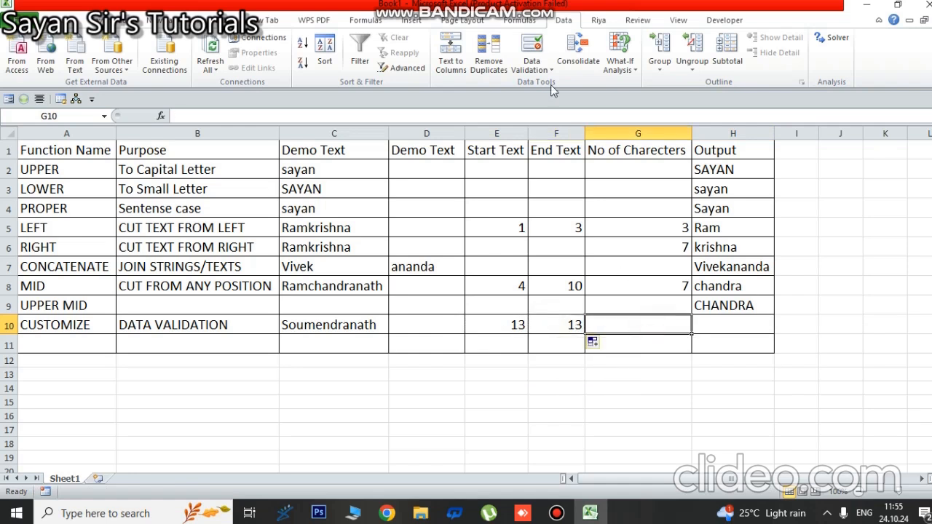
click(532, 48)
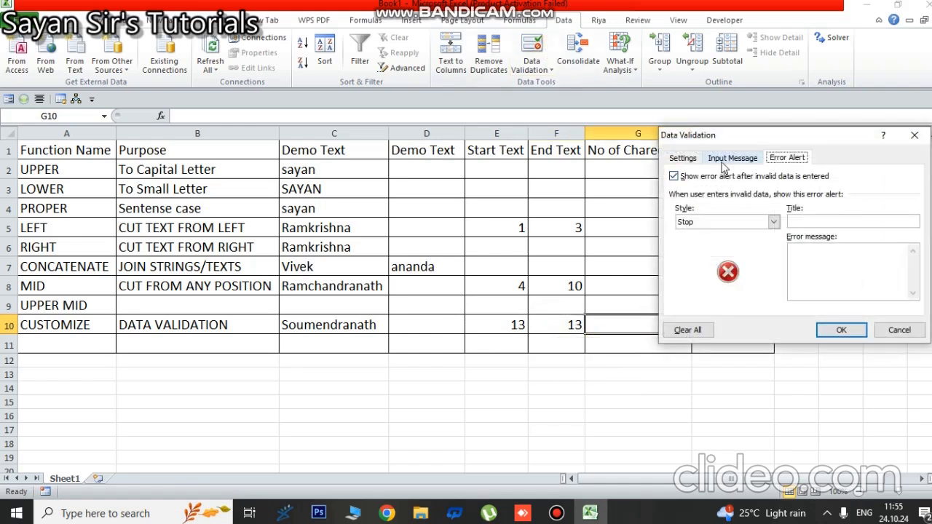
click(688, 158)
click(771, 203)
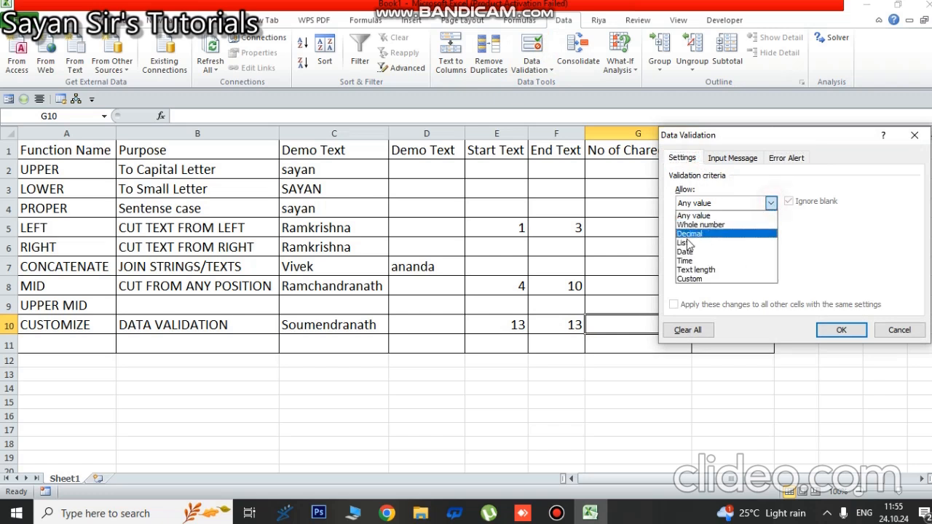
click(692, 242)
click(697, 261)
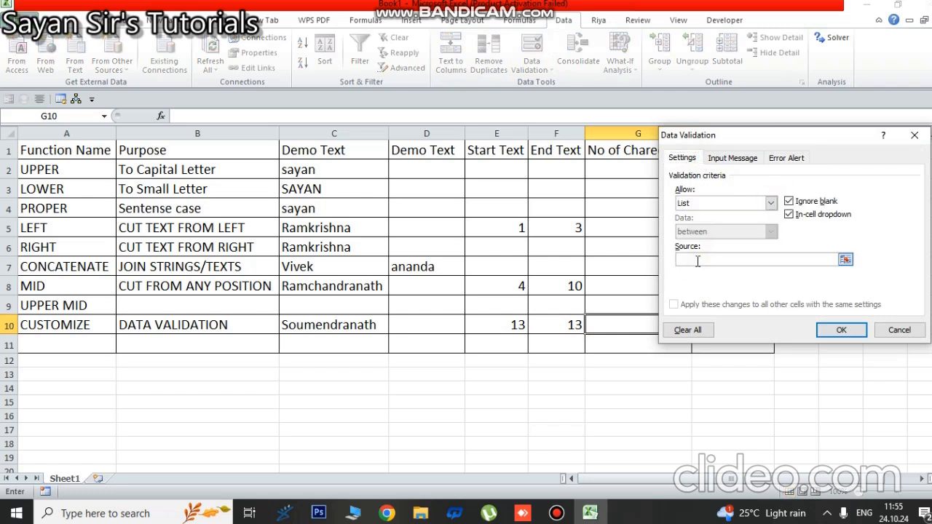
text(1,2,3,4,5,6,7,8,9,10)
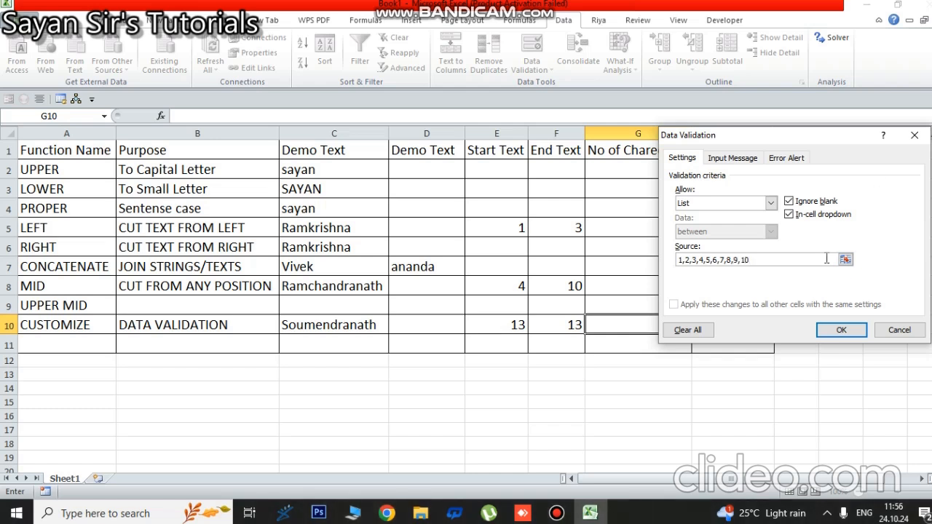
click(841, 330)
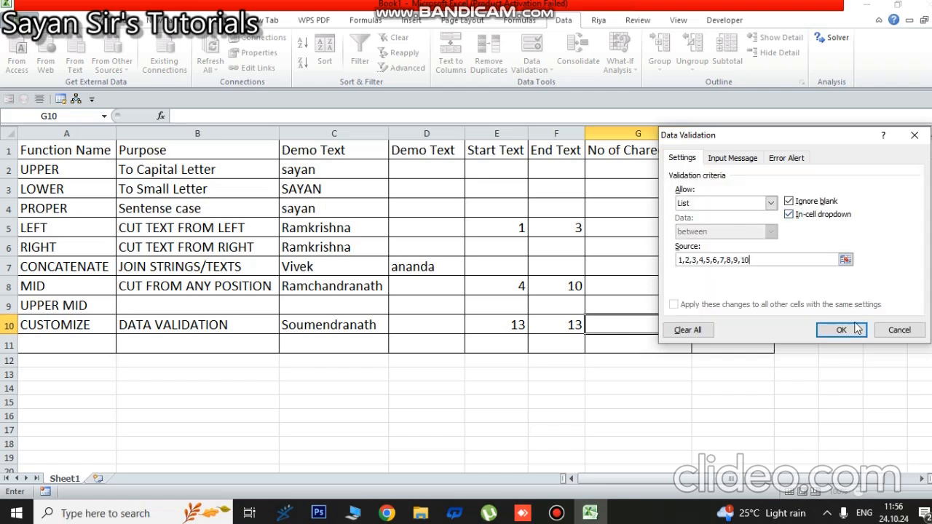
click(849, 329)
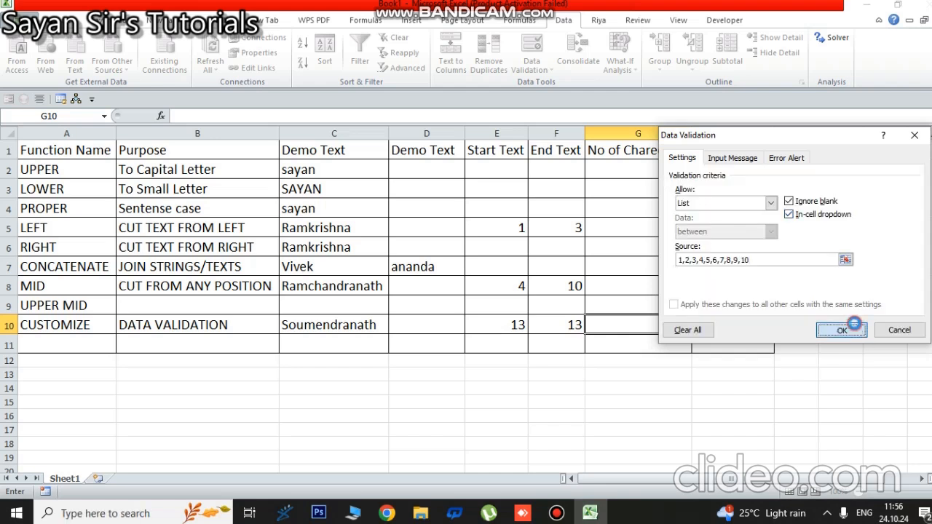
Enter the formula =MID(C10,E10,G10) in the Output cell H10.
key(Right)
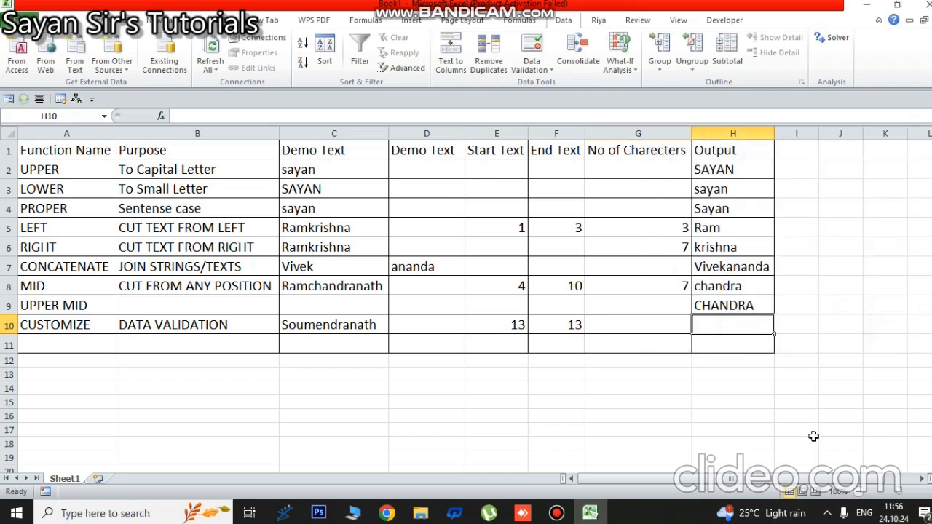
text(=m)
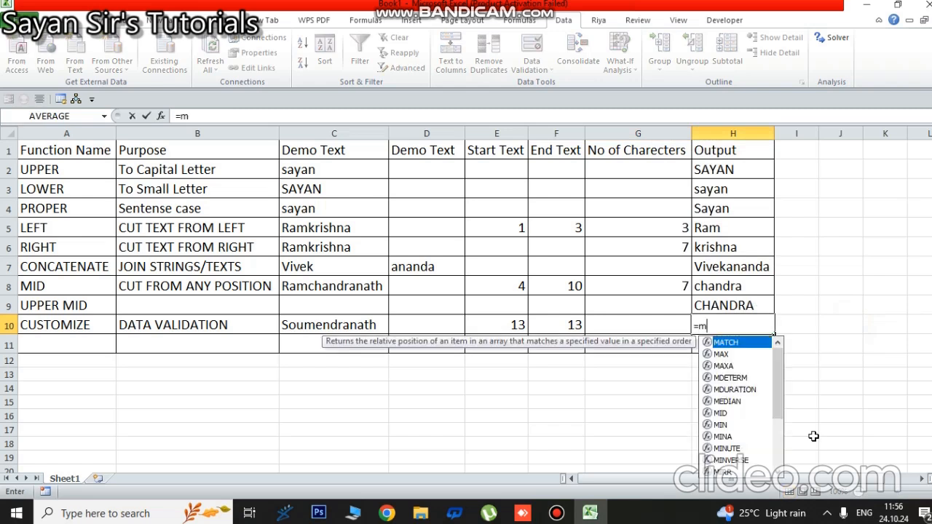
text(id()
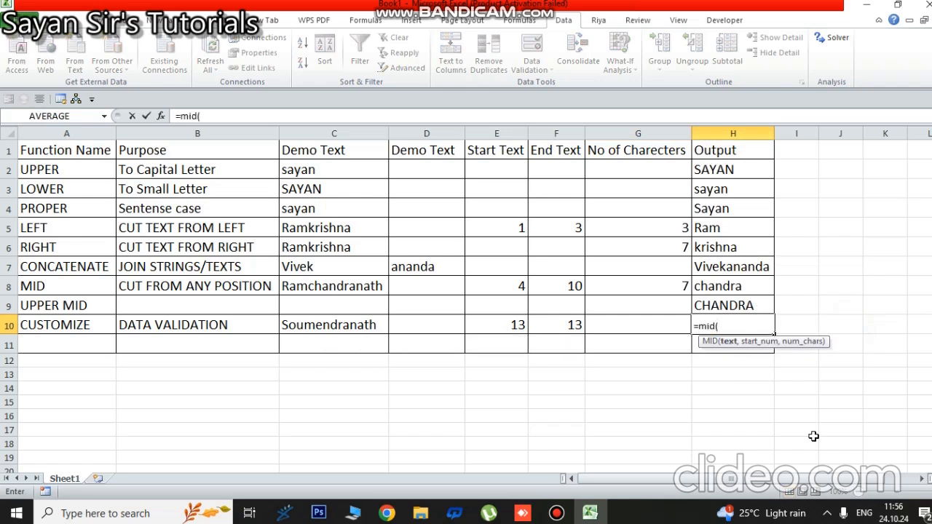
click(333, 322)
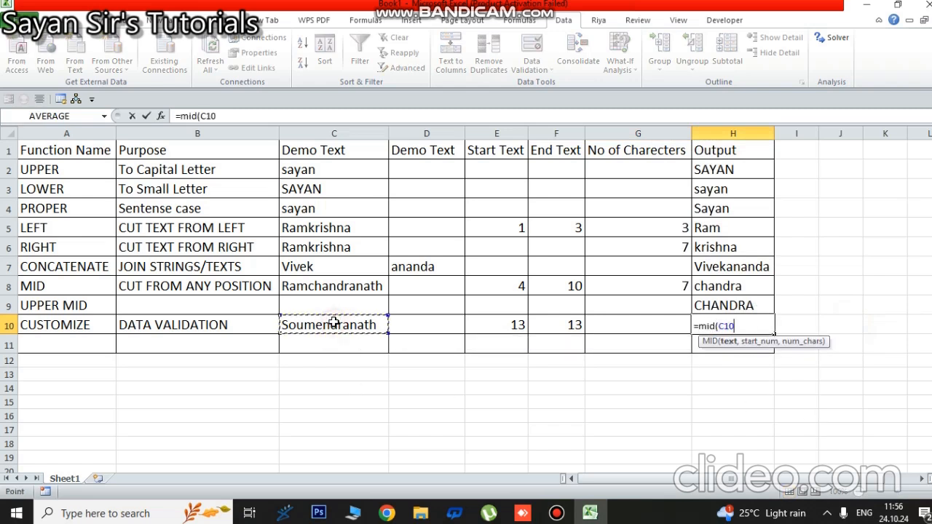
text(,)
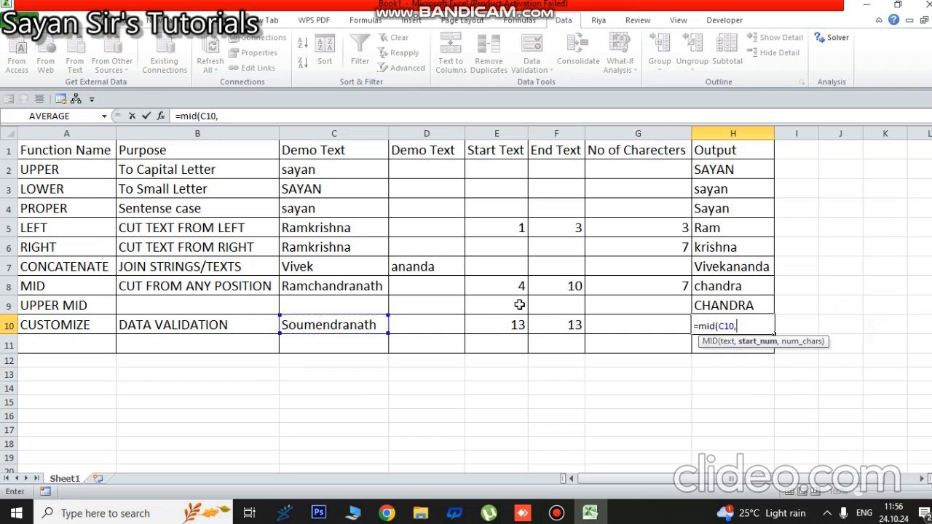
click(481, 327)
text(,)
click(656, 330)
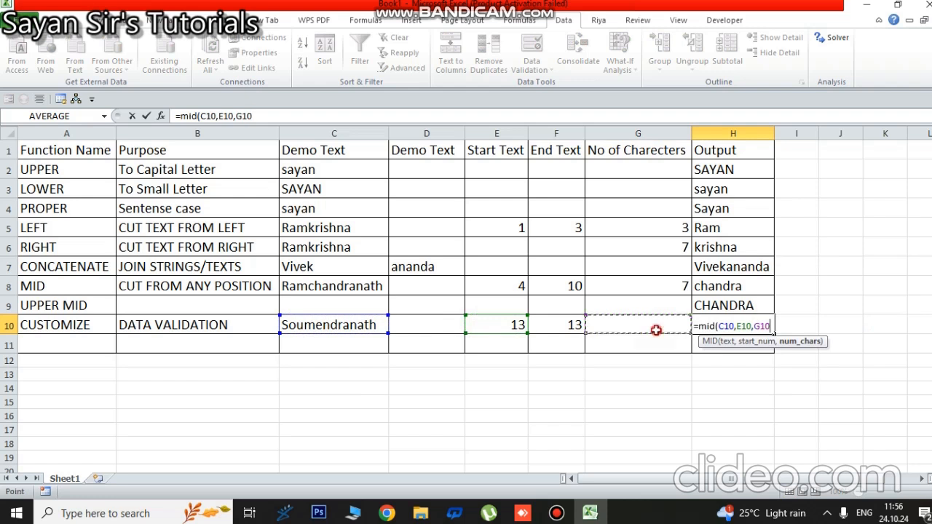
text())
key(Return)
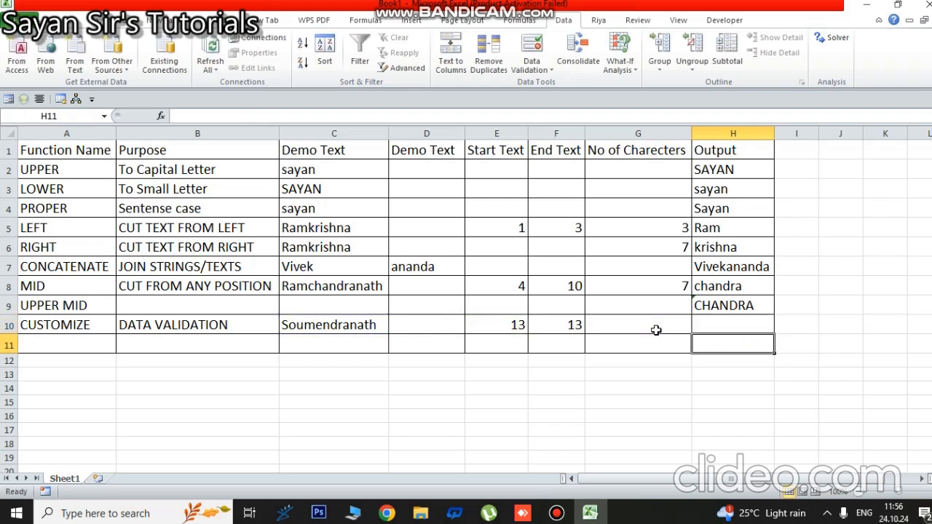
Choose 1 from the validation list of G10 as the number of characters.
click(681, 322)
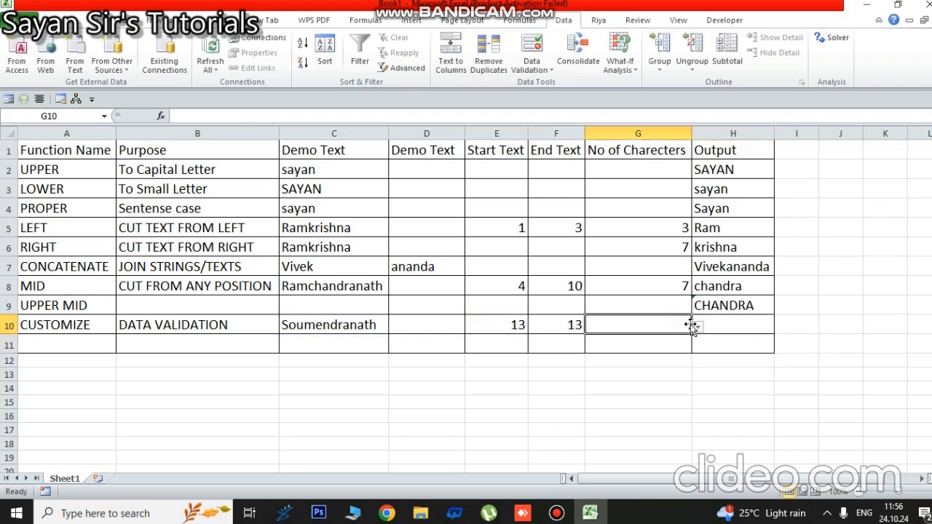
click(698, 327)
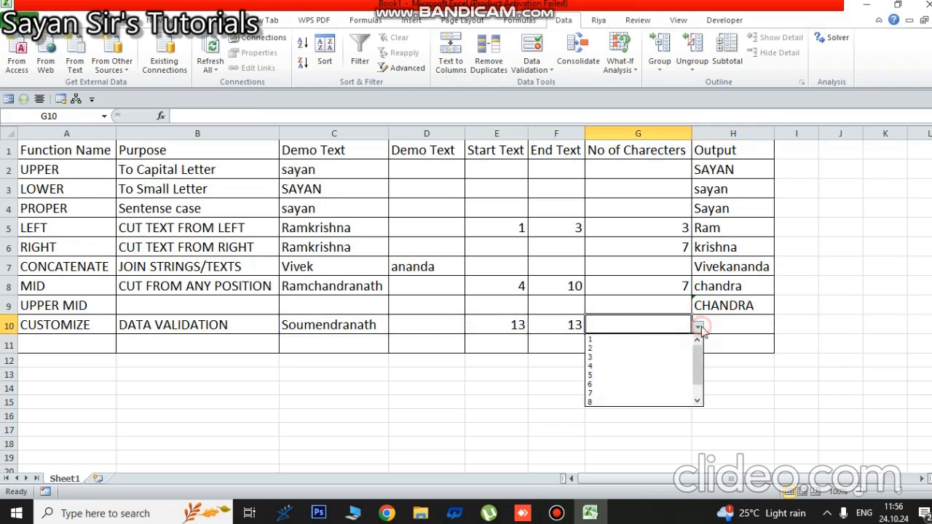
click(624, 340)
Set the start value in E10 to 1 and choose 3 characters from the list in G10.
click(513, 325)
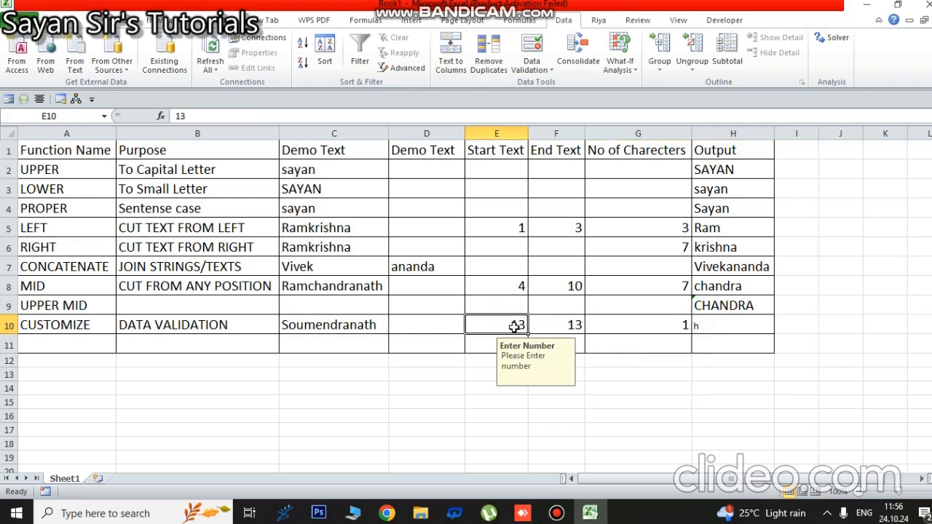
text(1)
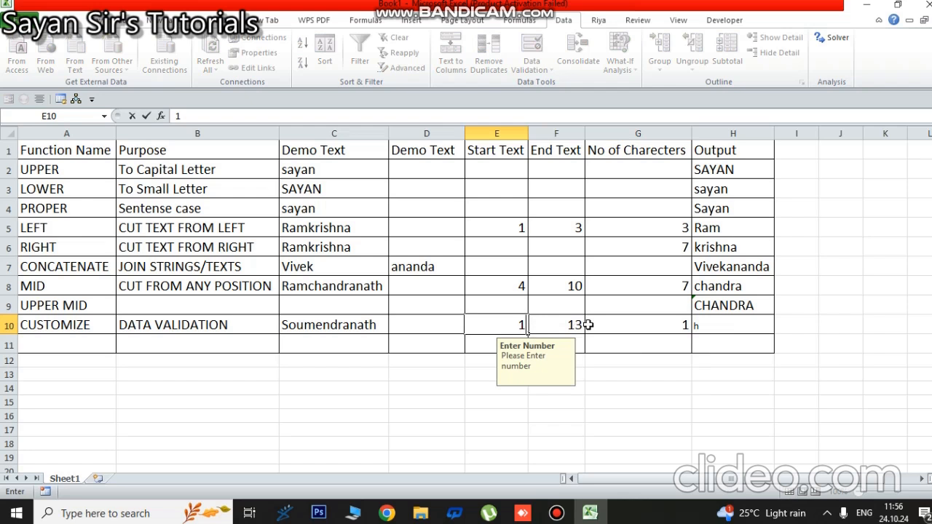
click(625, 321)
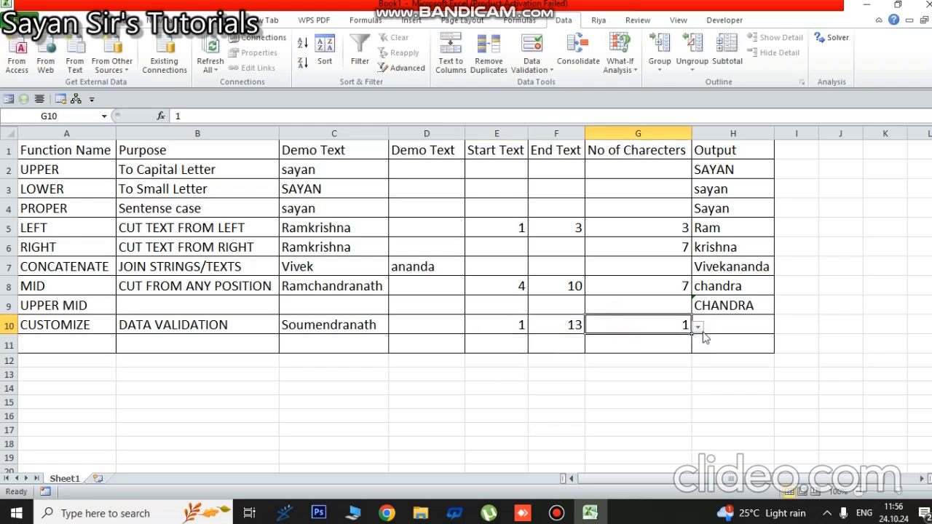
click(698, 328)
click(608, 357)
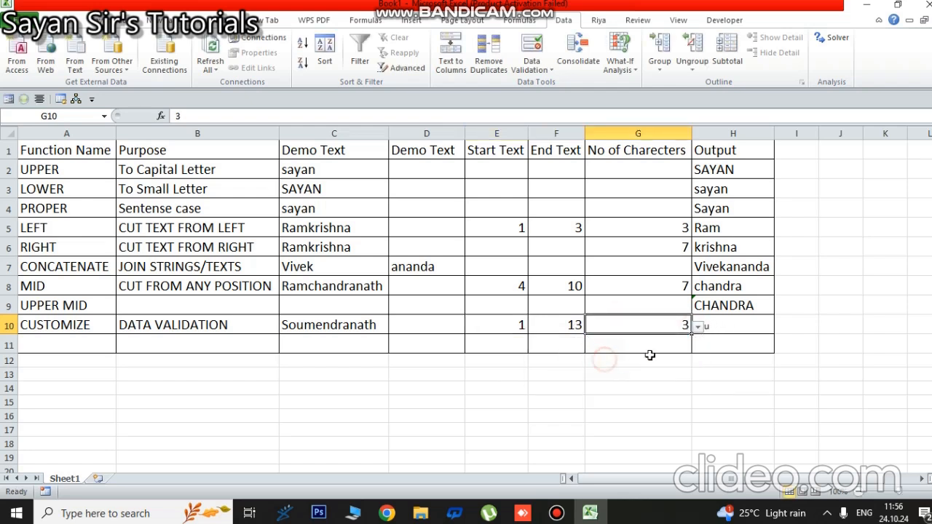
click(717, 340)
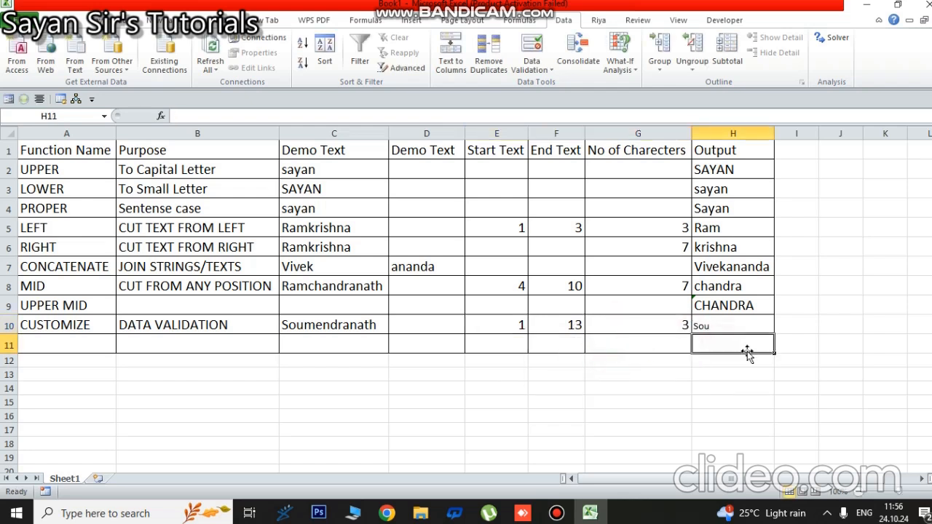
Copy the formatting of H9 onto the output cell H10 with Format Painter.
click(731, 302)
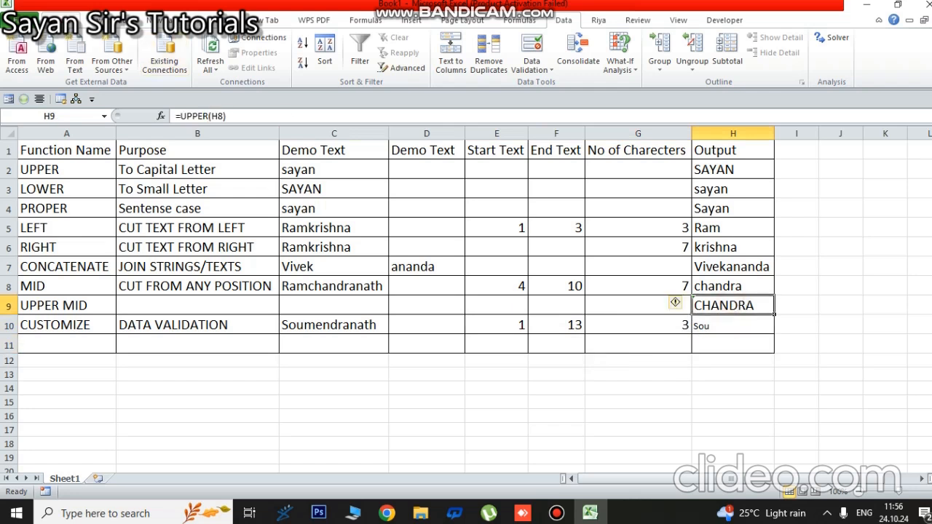
click(62, 20)
click(80, 67)
click(731, 324)
click(710, 413)
Choose 6 from the validation list of G10 as the number of characters.
click(645, 324)
click(697, 331)
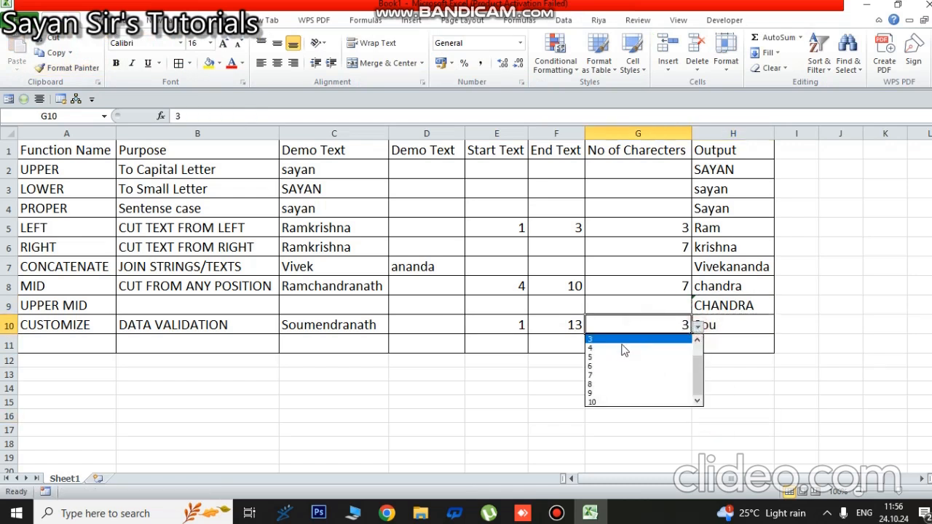
click(602, 364)
click(748, 391)
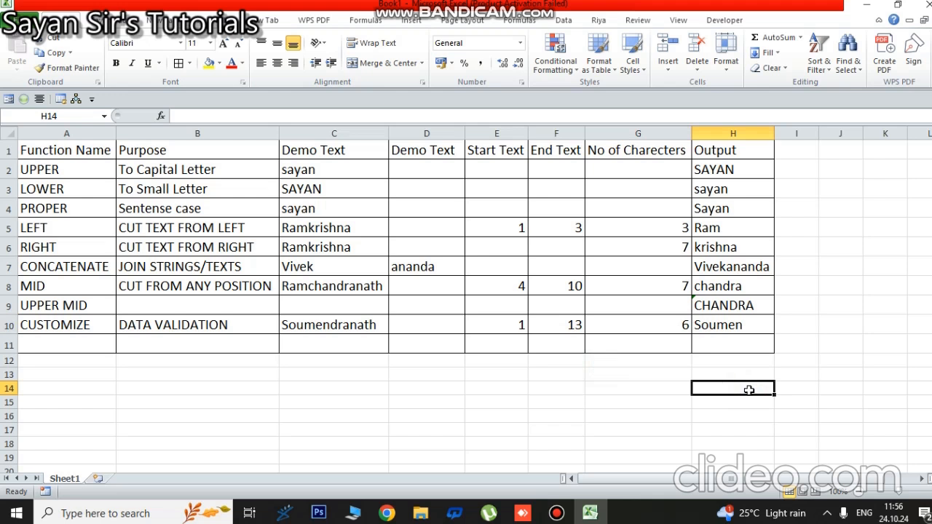
click(665, 326)
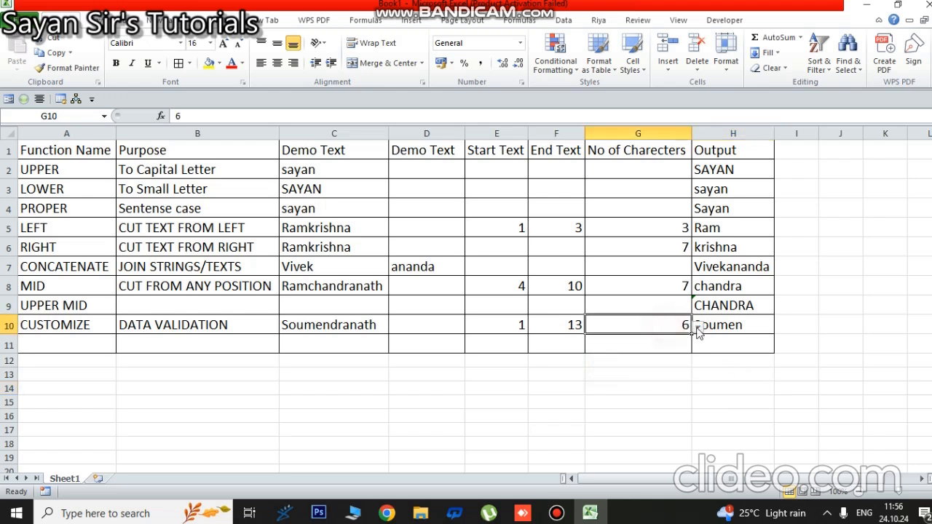
Choose 7 from the validation list of G10 as the number of characters.
click(699, 329)
click(613, 375)
click(720, 391)
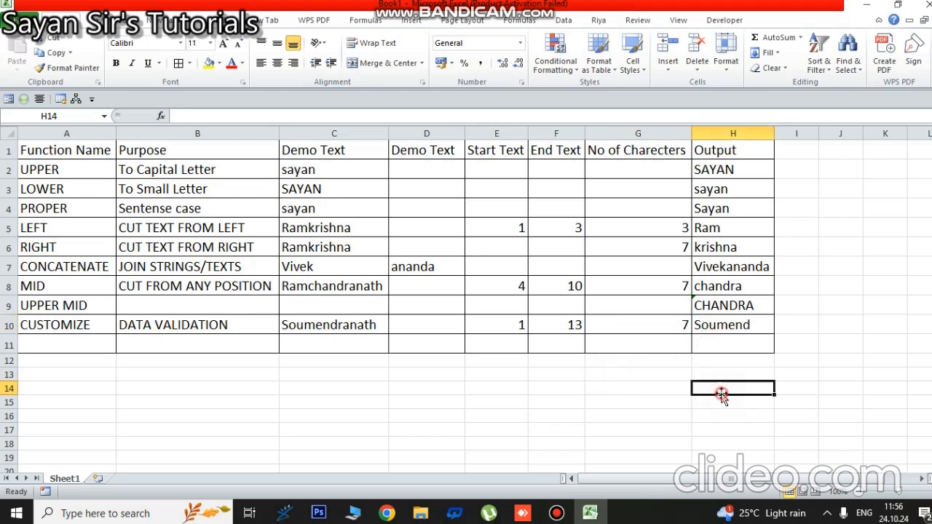
Choose 9 from the validation list of G10 as the number of characters.
click(665, 324)
click(697, 329)
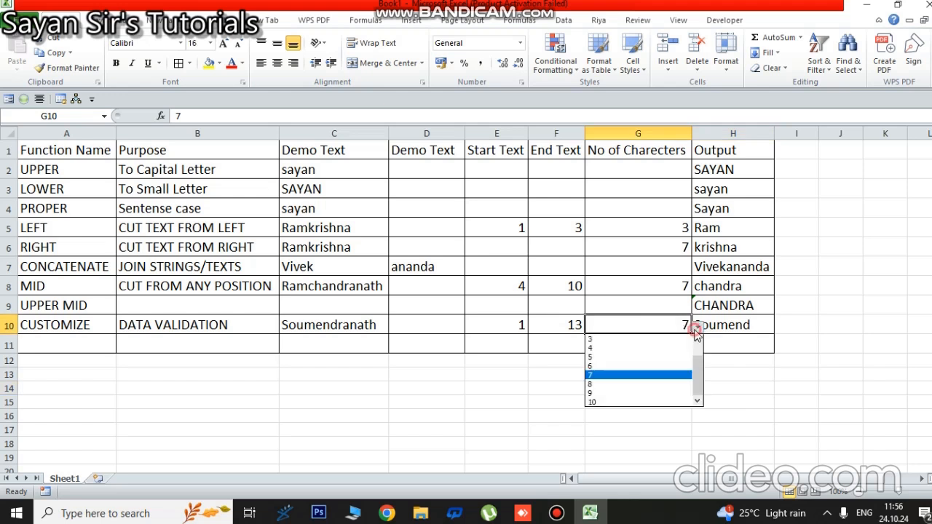
click(668, 393)
click(672, 392)
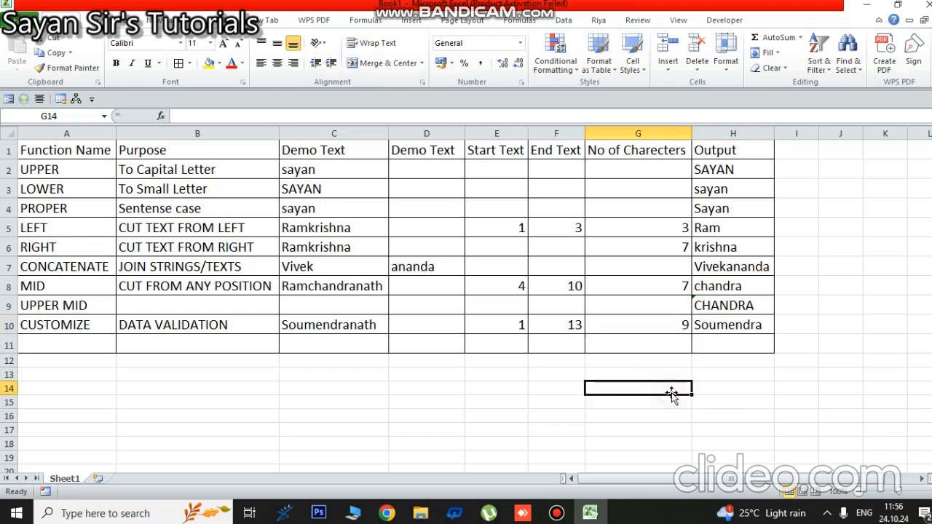
Set the number of characters in G10 to 6 using its validation list.
click(669, 326)
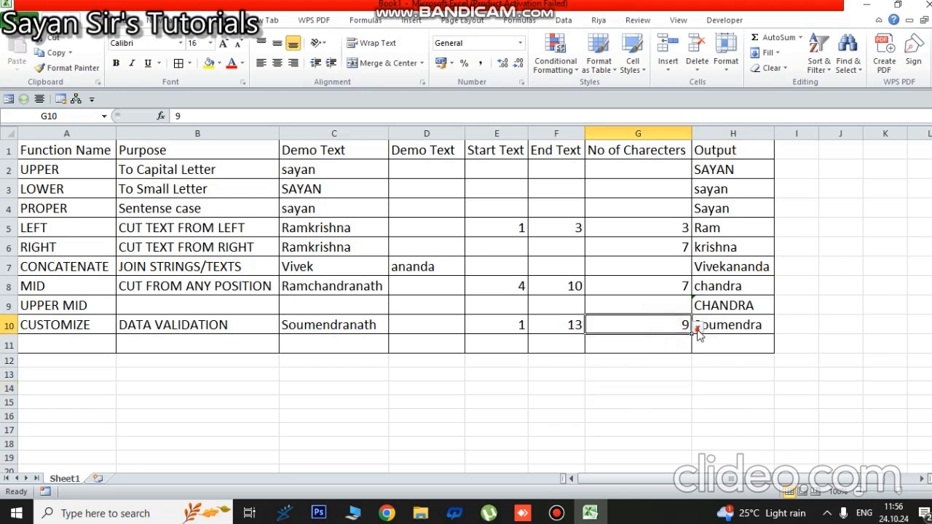
click(697, 330)
click(608, 365)
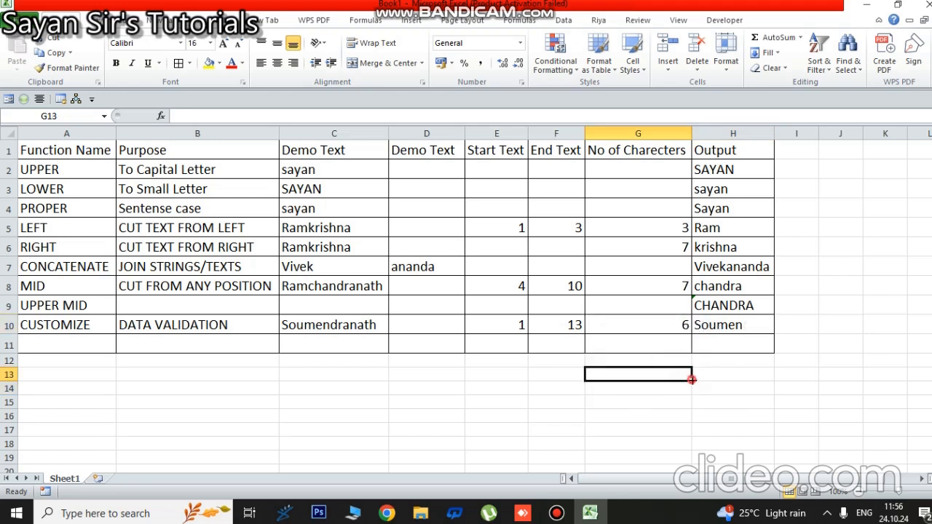
Set the number of characters in G10 to 9 using its validation list.
click(657, 316)
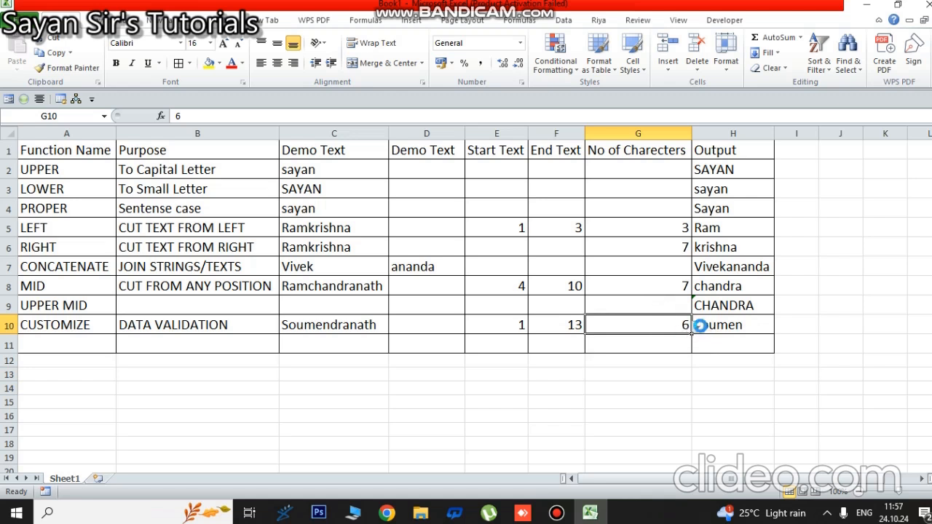
click(698, 327)
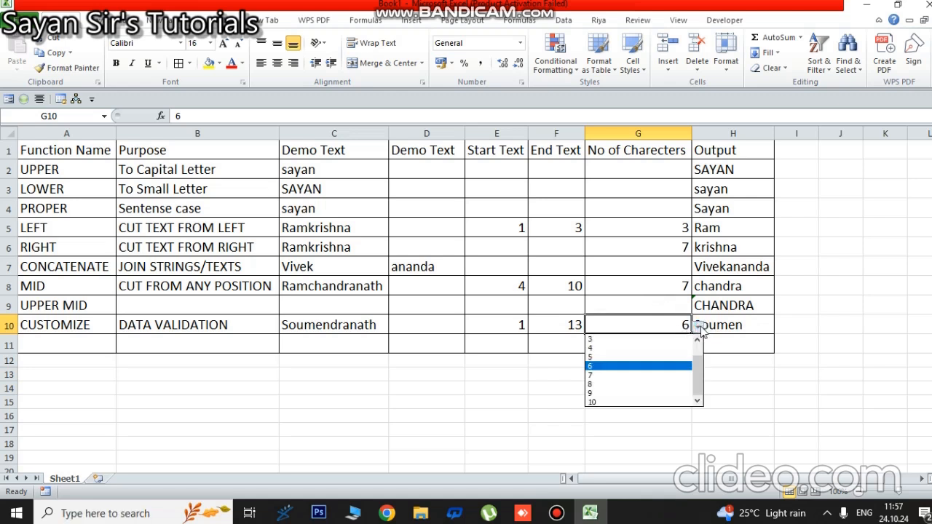
click(602, 393)
click(711, 400)
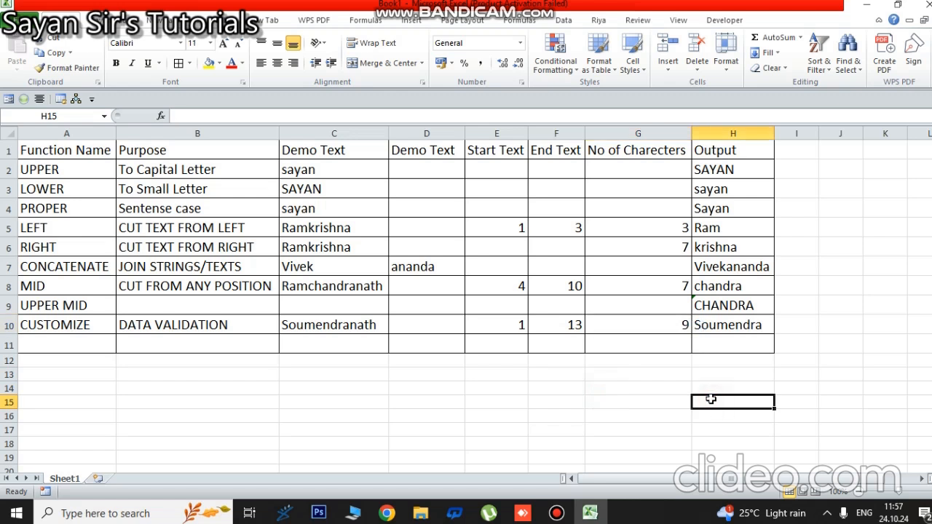
Delete the empty row 11 below the CUSTOMIZE row.
right_click(6, 345)
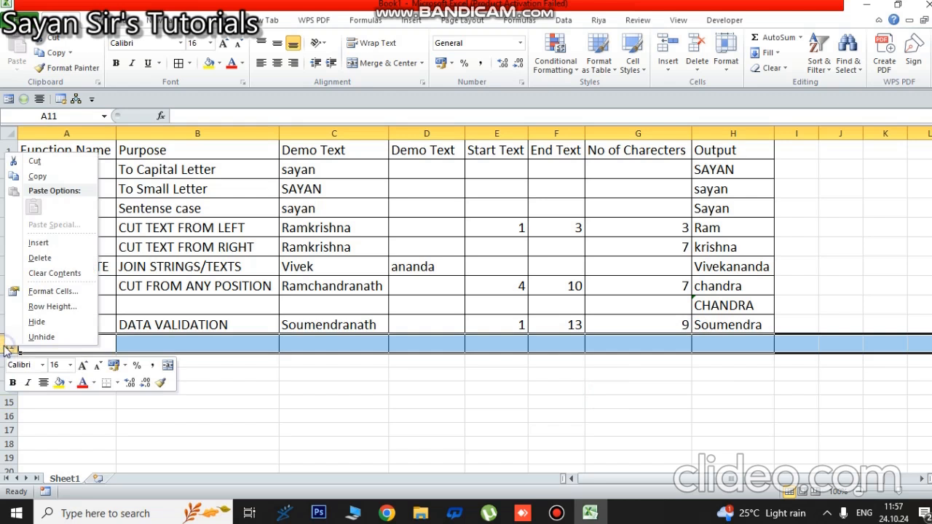
click(43, 258)
click(417, 396)
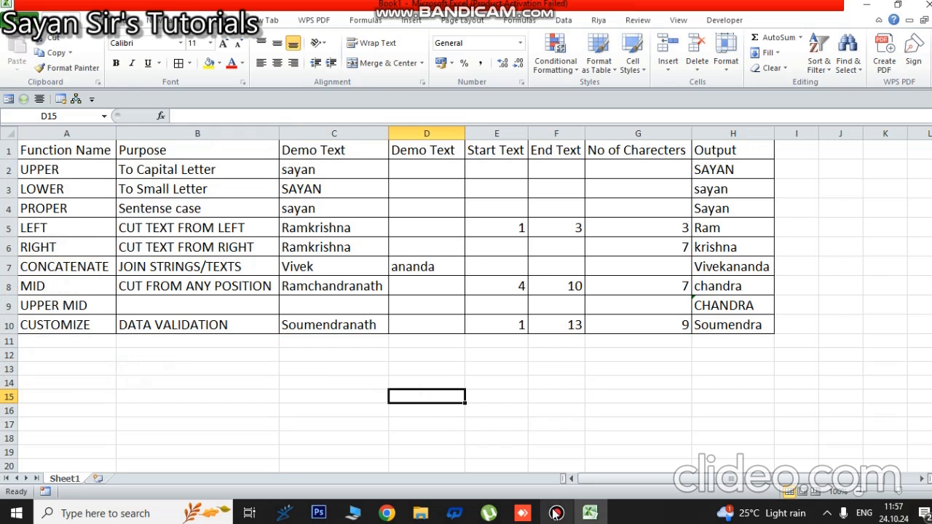
mouse_move(555, 510)
click(547, 438)
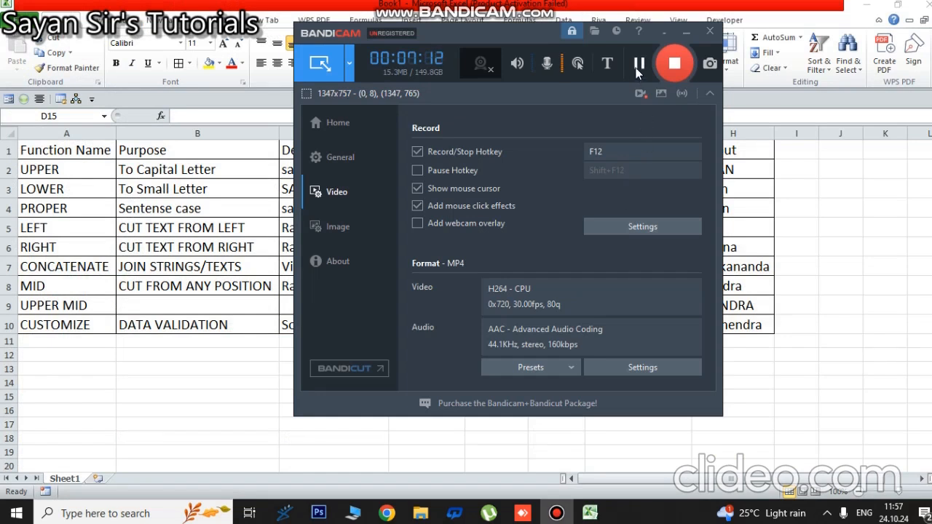
click(683, 33)
Enter REPEAT in A11 as the name of the next function.
click(45, 343)
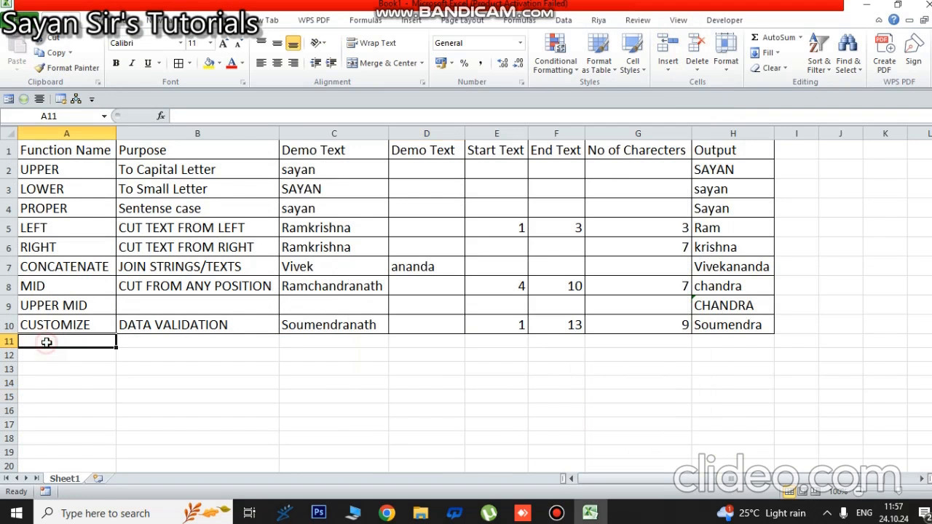
text(RE)
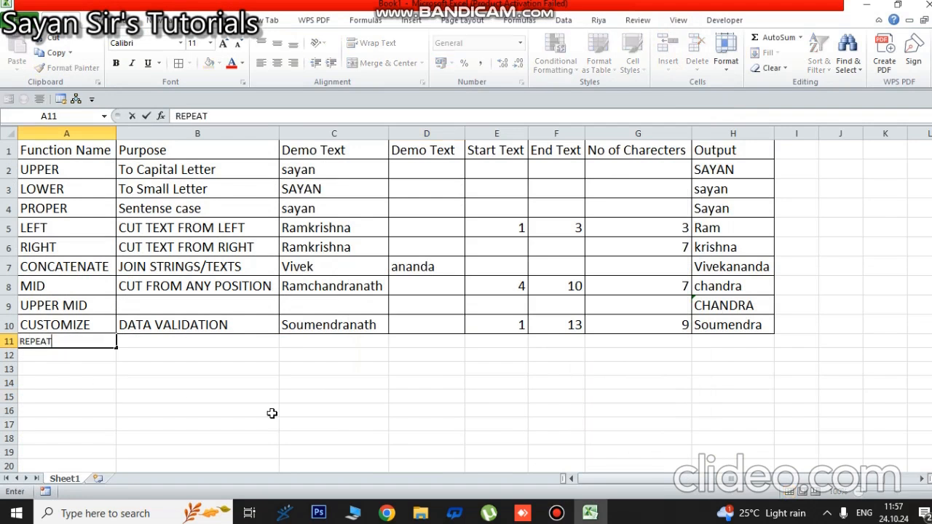
text(PEAT)
click(271, 413)
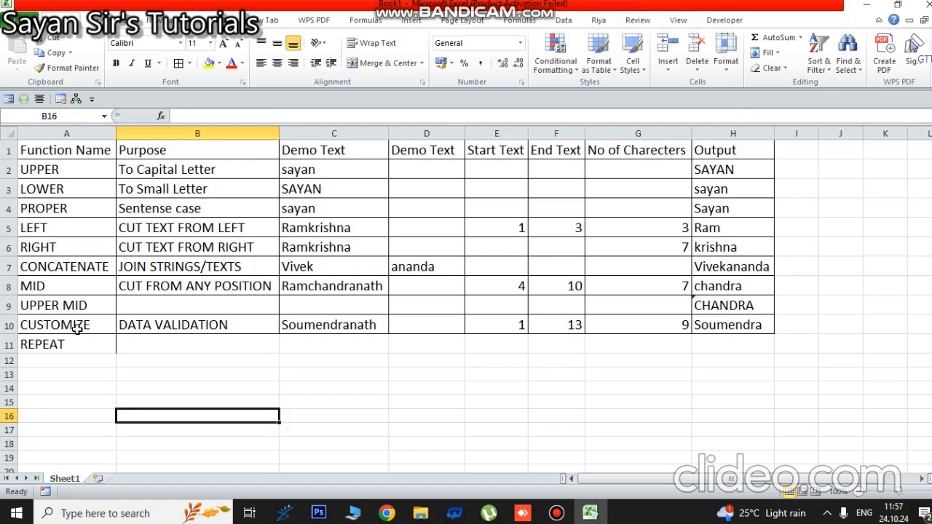
Apply borders to the table range A2:H11 so that the REPEAT row is framed as well.
drag(53, 167, 766, 347)
click(178, 64)
click(356, 367)
Enter the demo text Ram in C11 and the repeat count 3 in G11.
click(348, 348)
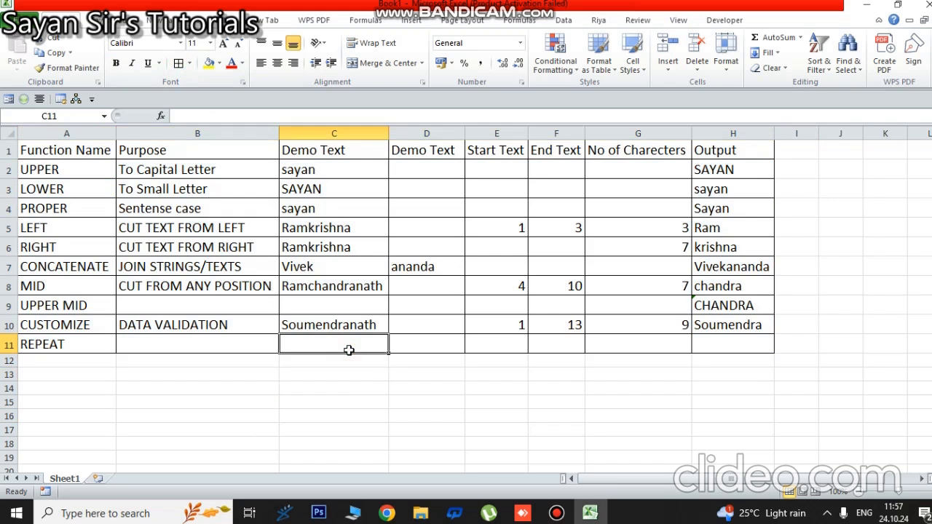
text(Ram)
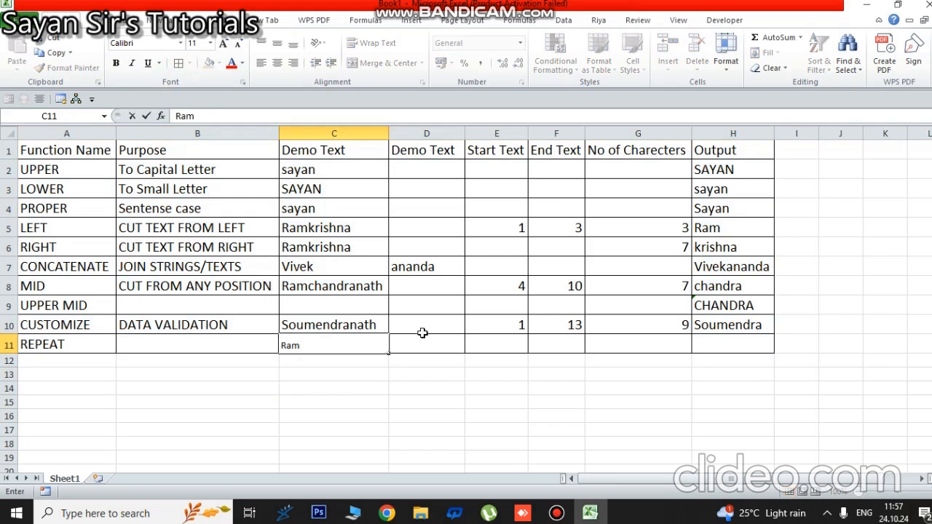
click(634, 342)
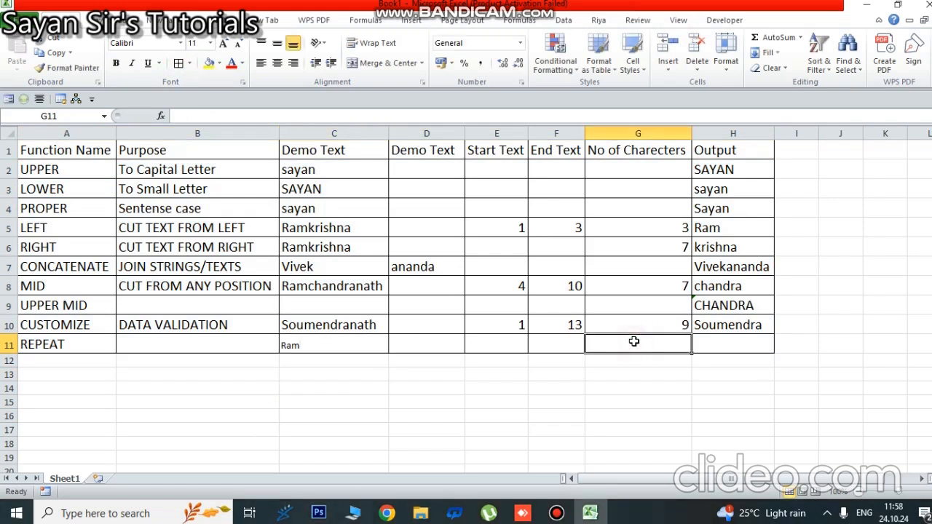
text(3)
click(687, 407)
Enter the formula =REPT(C11,G11) in the REPEAT row's output cell H11.
click(734, 341)
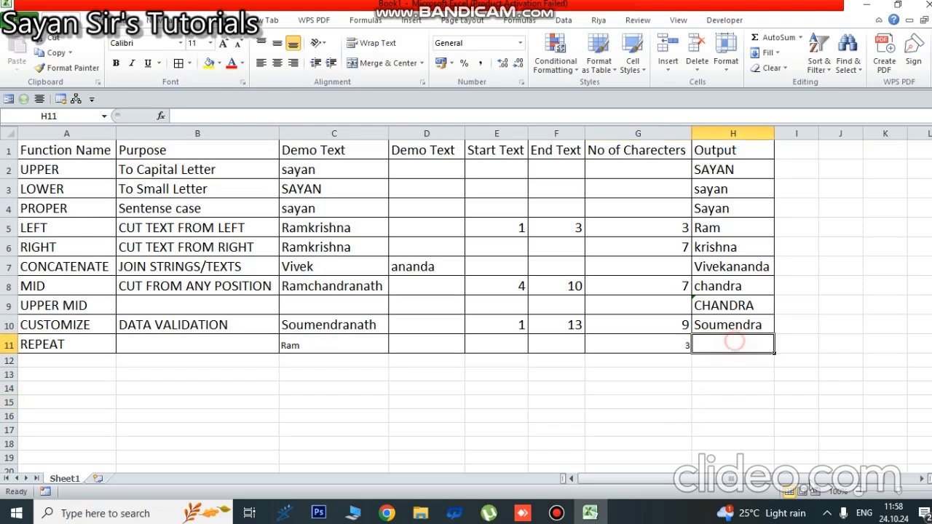
text(=re)
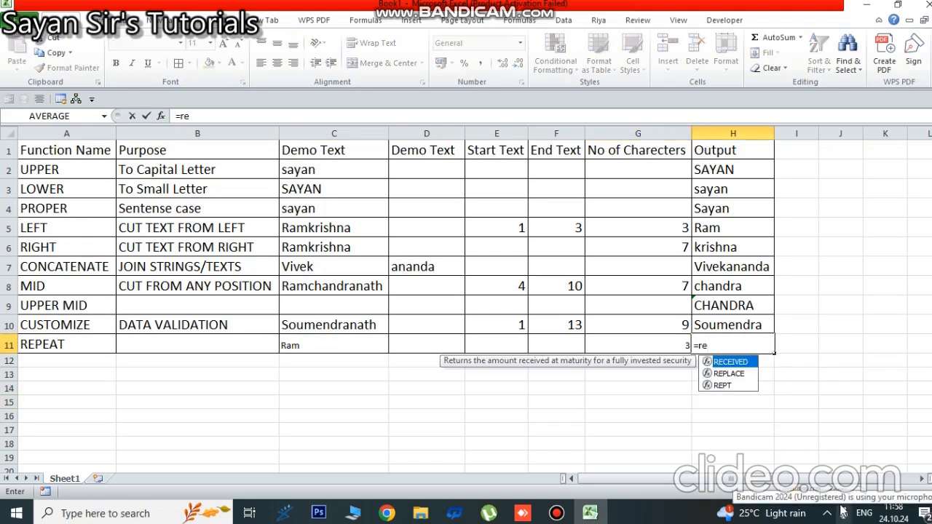
text(pt()
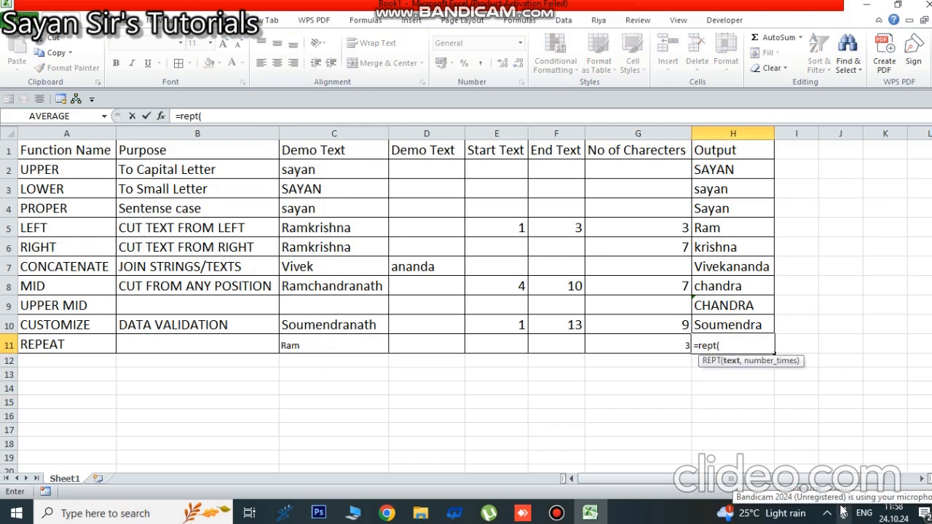
click(305, 350)
text(,)
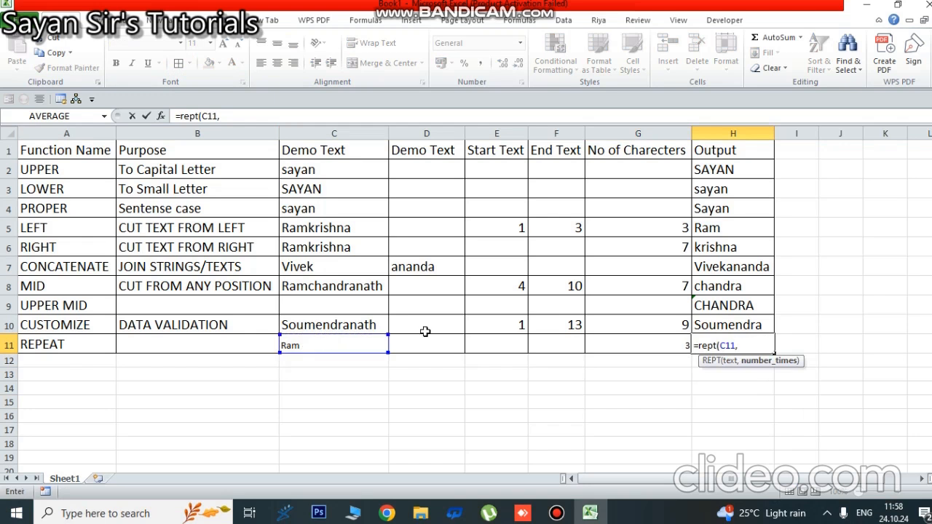
click(664, 343)
text())
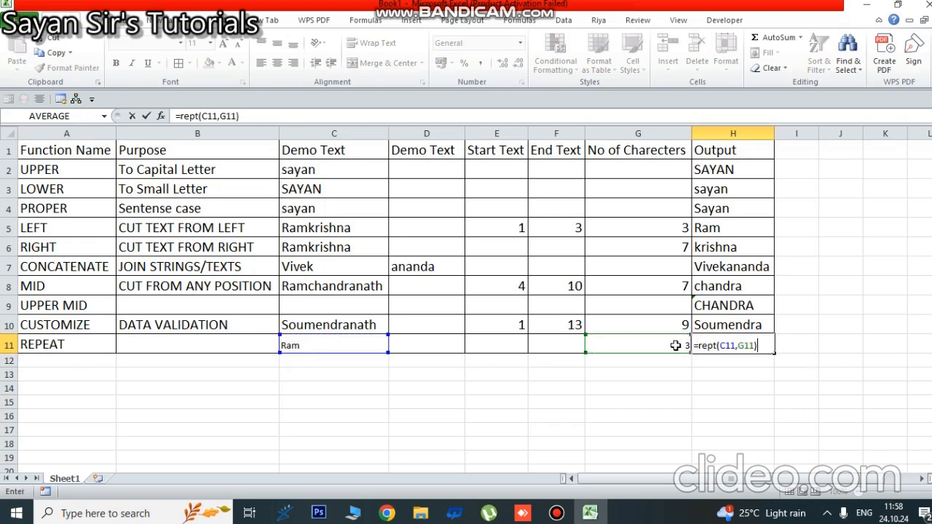
key(Return)
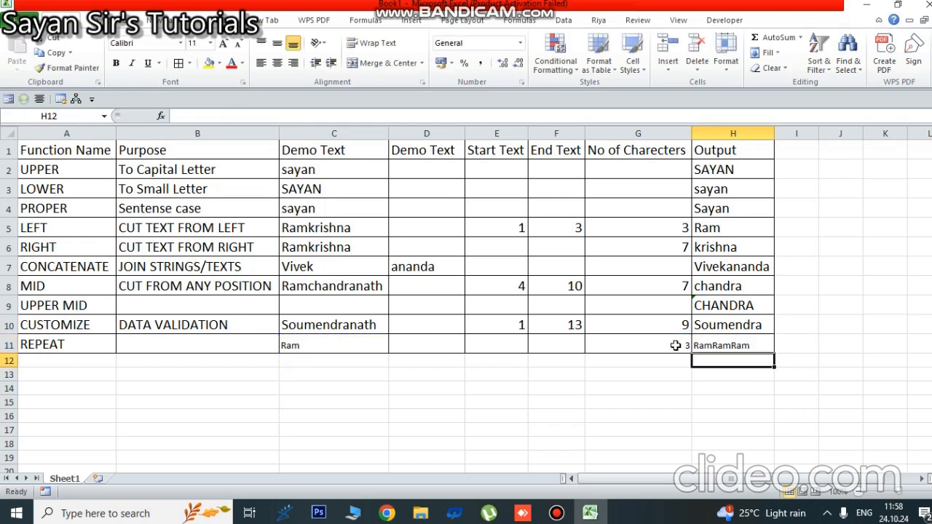
Copy the formatting of H10 onto the output cell H11 with Format Painter.
click(734, 325)
click(67, 68)
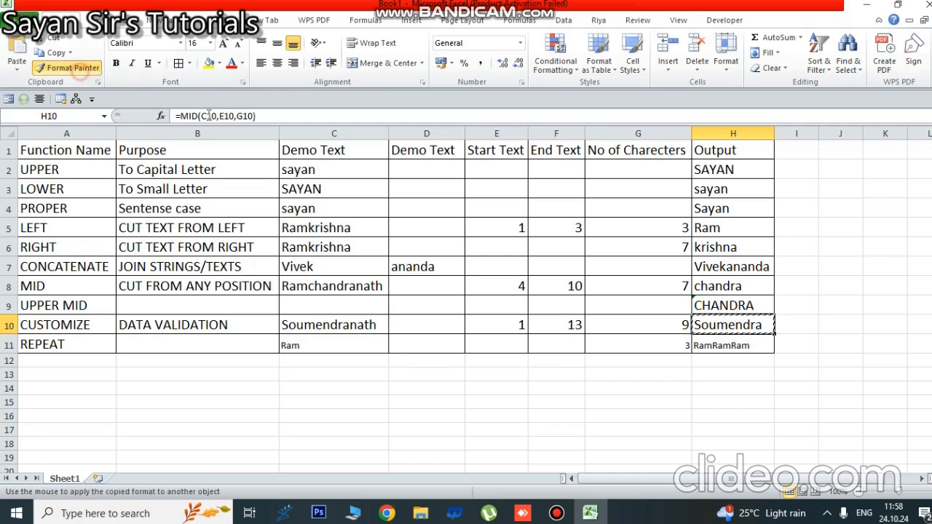
click(737, 346)
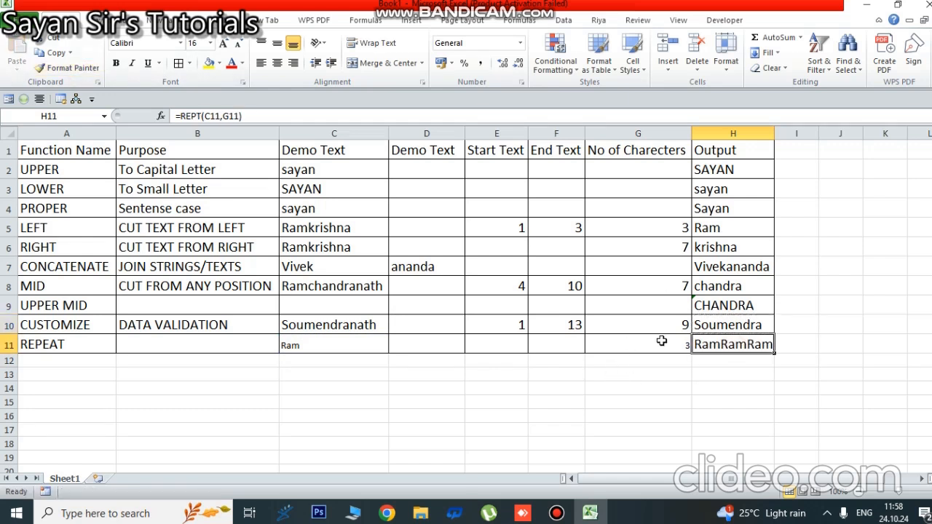
Copy the formatting of C10 onto the demo text cell C11 with Format Painter.
click(325, 328)
click(67, 67)
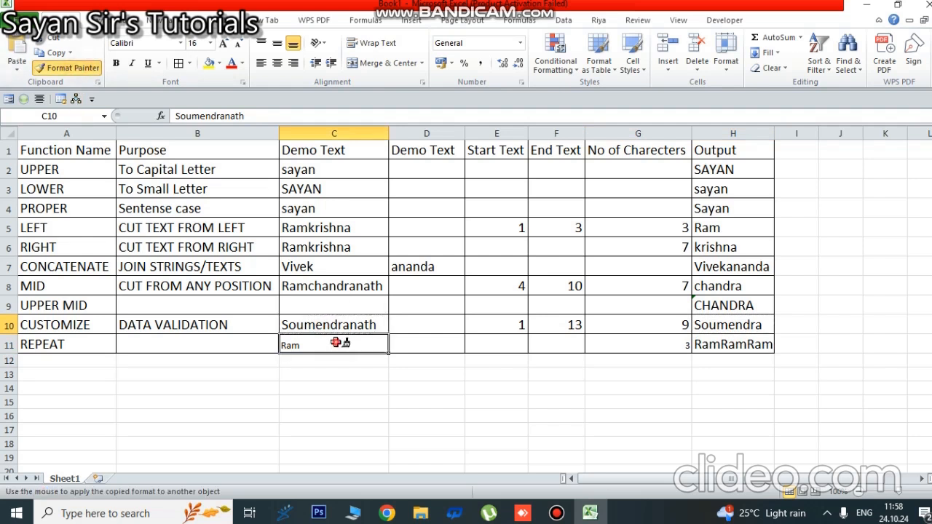
click(337, 342)
click(548, 374)
Clear the repeat count in G11 and add data validation allowing whole numbers between 1 and 10.
click(658, 342)
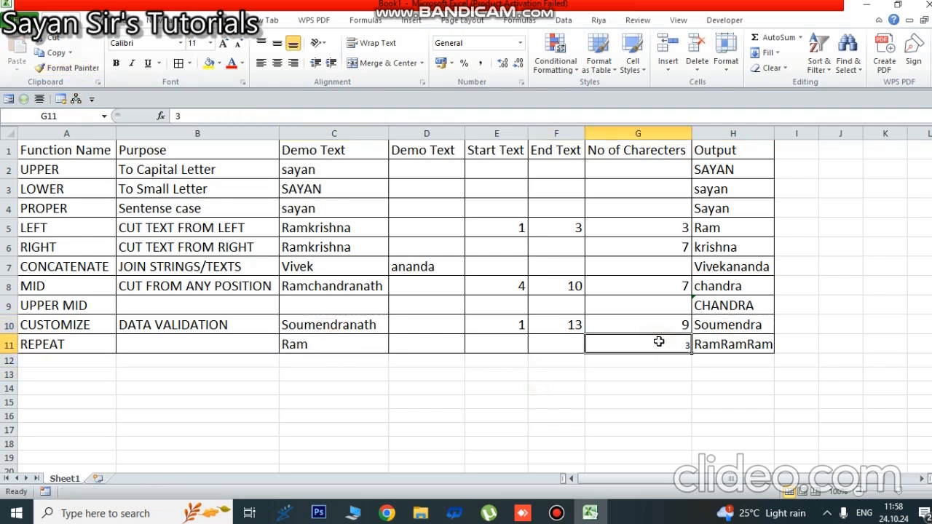
key(Delete)
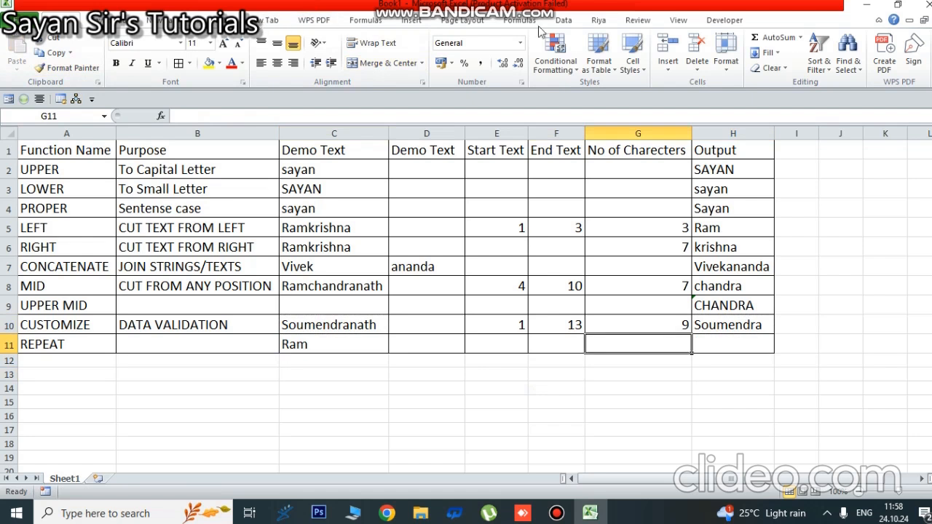
click(564, 19)
click(539, 49)
click(771, 203)
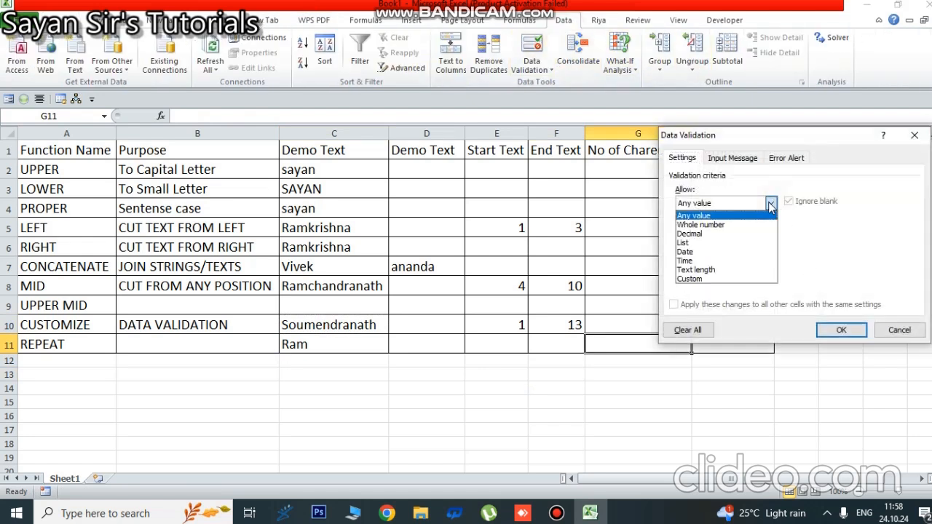
click(705, 223)
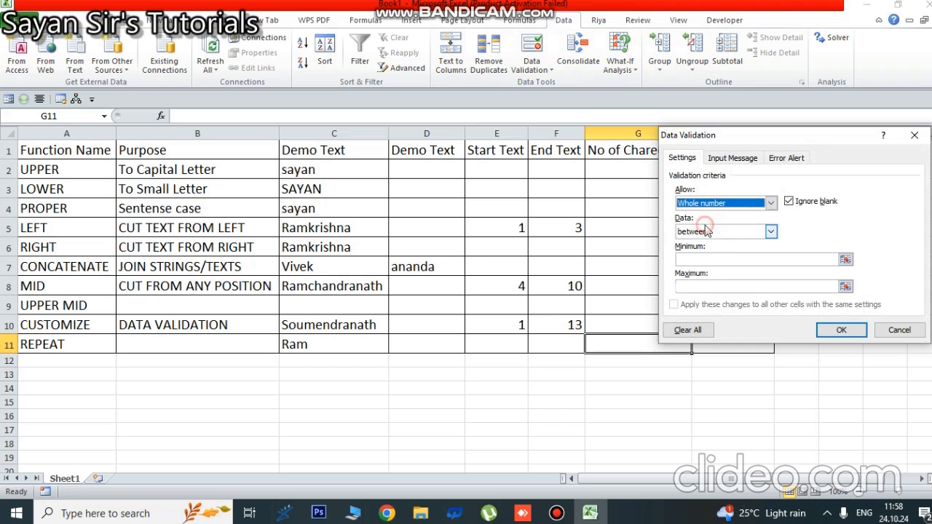
click(731, 257)
text(1)
click(727, 289)
text(1)
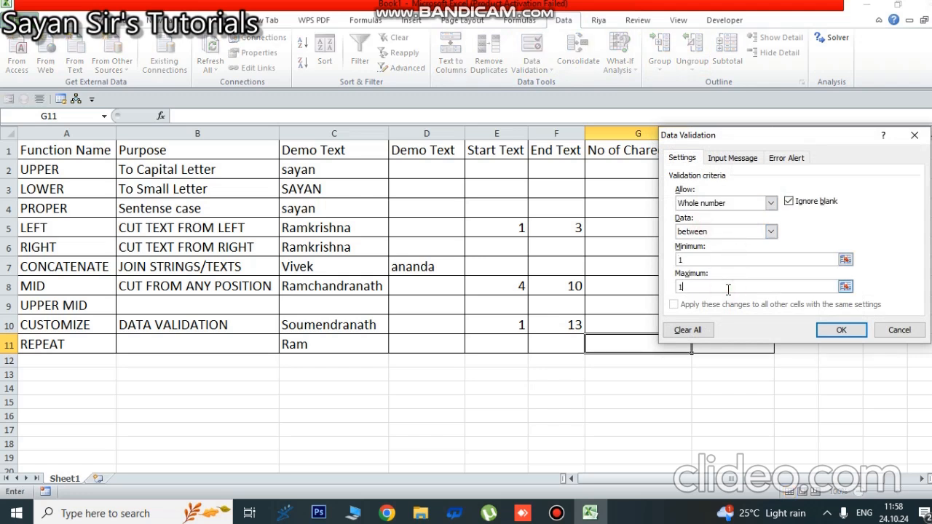
click(833, 330)
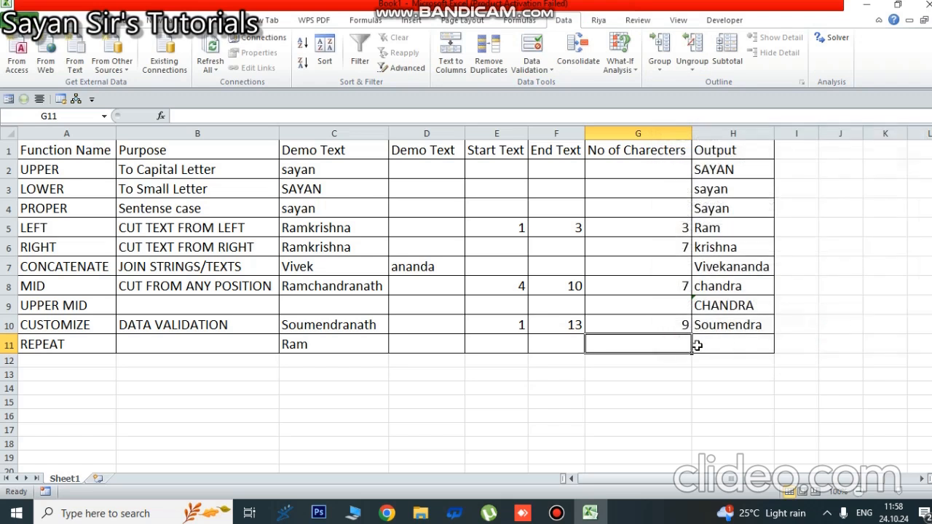
click(740, 345)
Change the data validation of the repeat count cell G11 to a list with the source 1,2,3,4,5.
click(644, 344)
click(526, 50)
click(770, 230)
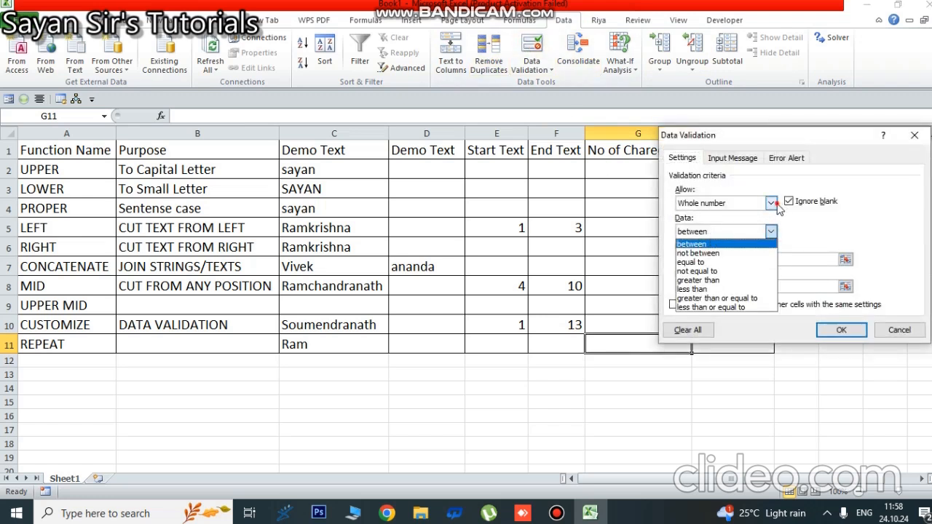
click(771, 203)
click(769, 204)
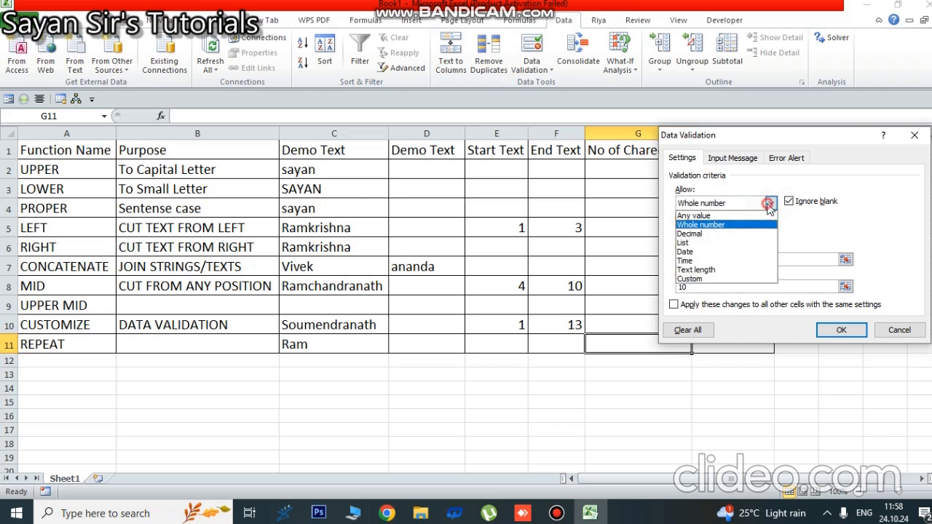
click(684, 243)
click(715, 259)
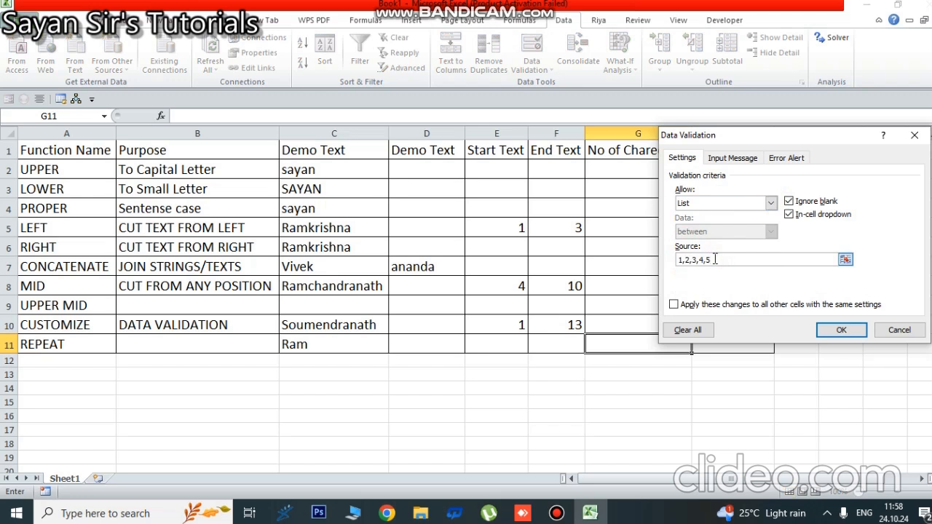
click(834, 330)
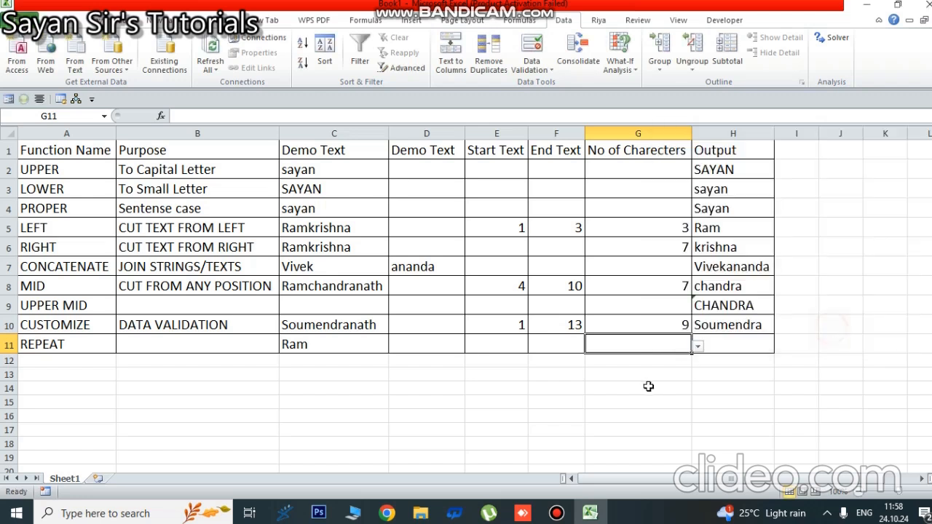
Choose the repeat counts 1, 2, 3, 4 and 5 in turn in G11, ending on 5.
click(698, 346)
click(651, 358)
click(697, 346)
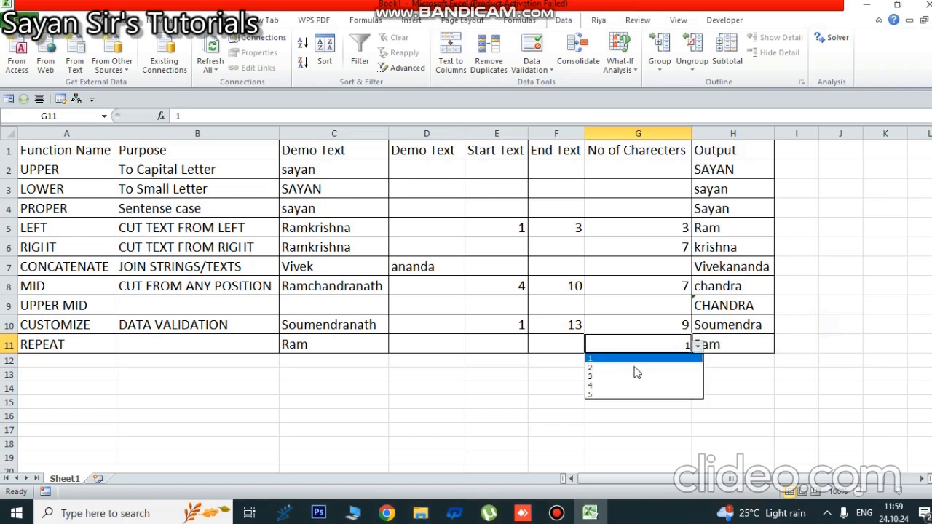
click(590, 369)
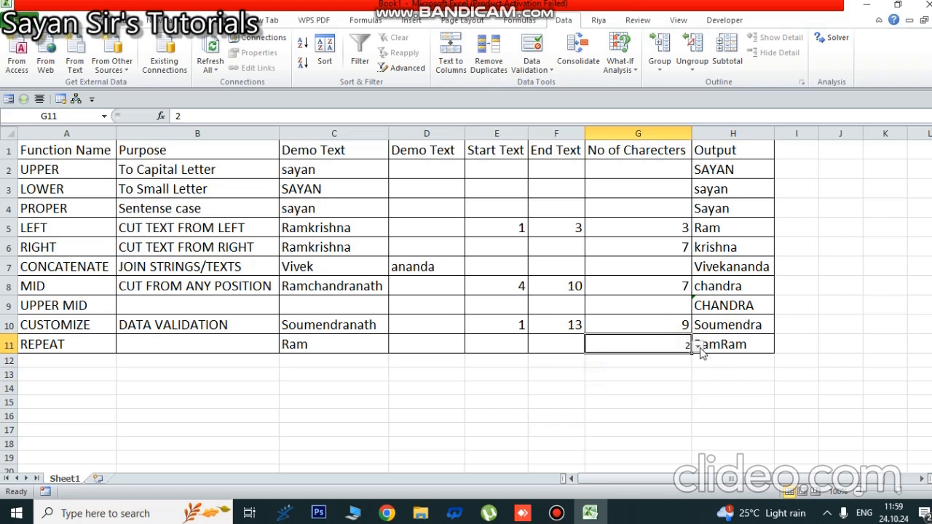
click(699, 348)
click(623, 377)
click(697, 346)
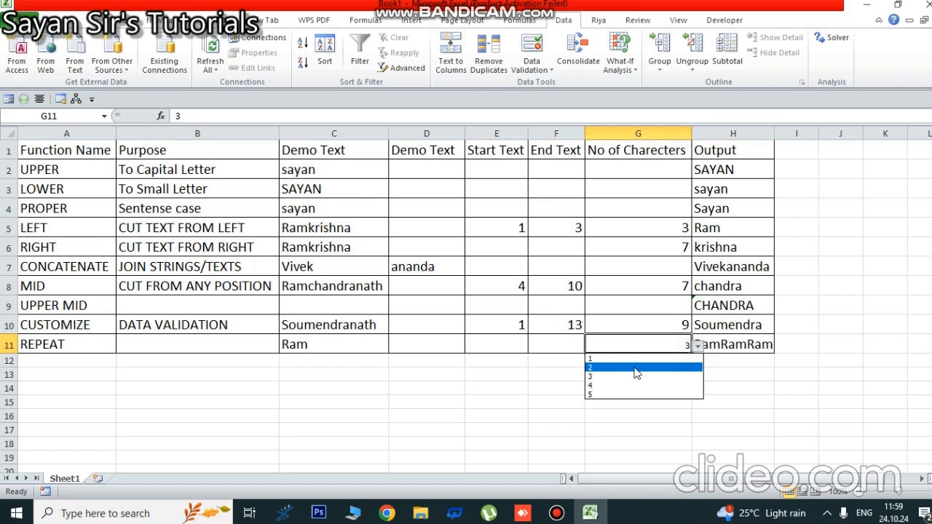
click(636, 385)
click(698, 348)
click(608, 398)
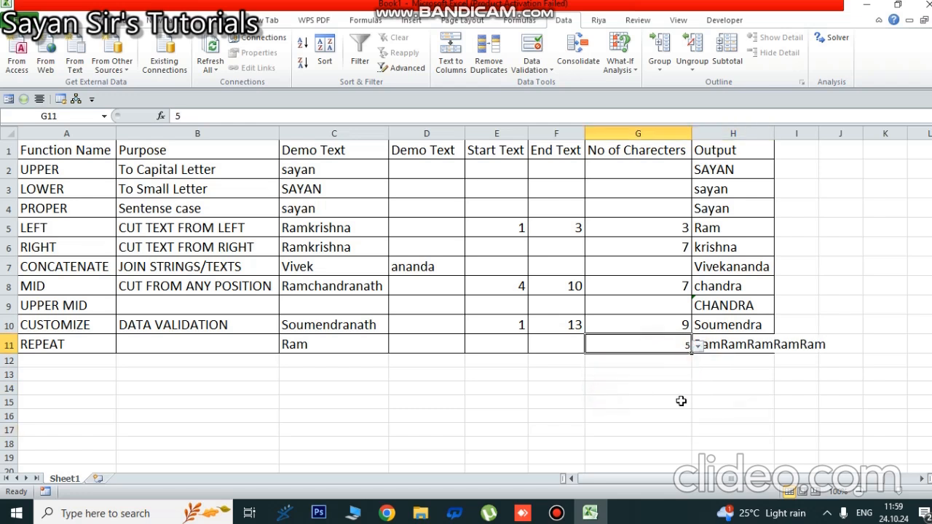
AutoFit the width of the Output column H to its longest text.
double_click(773, 134)
click(631, 407)
Copy the formatting of the MID row's start value E8 onto the repeat count G11 with Format Painter.
click(639, 322)
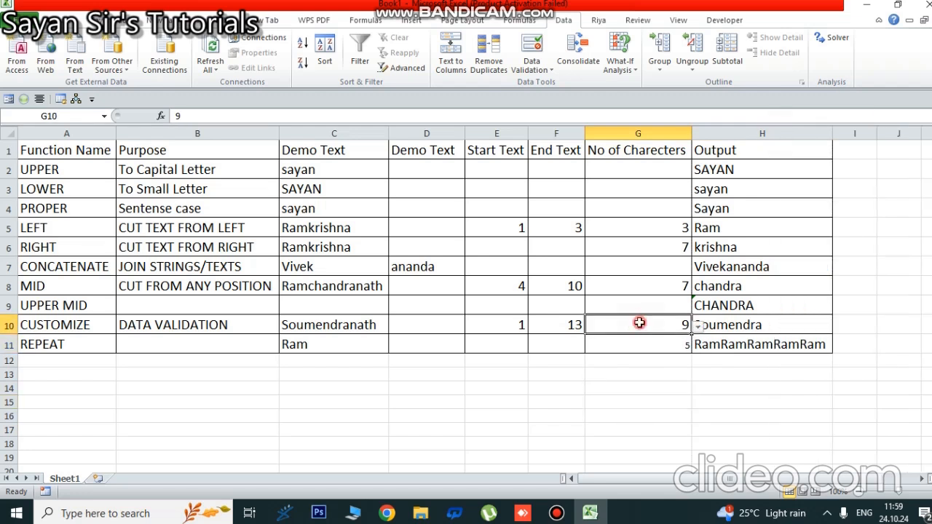
click(55, 20)
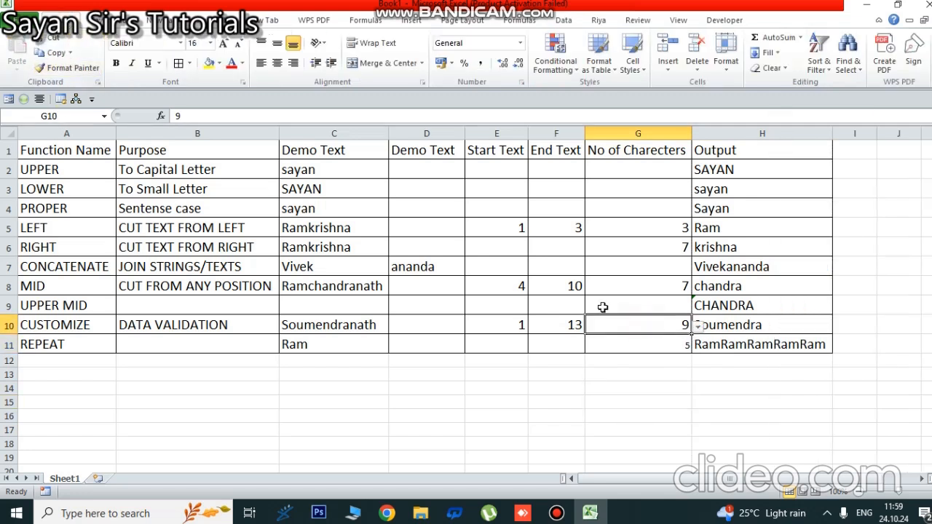
click(497, 288)
click(67, 68)
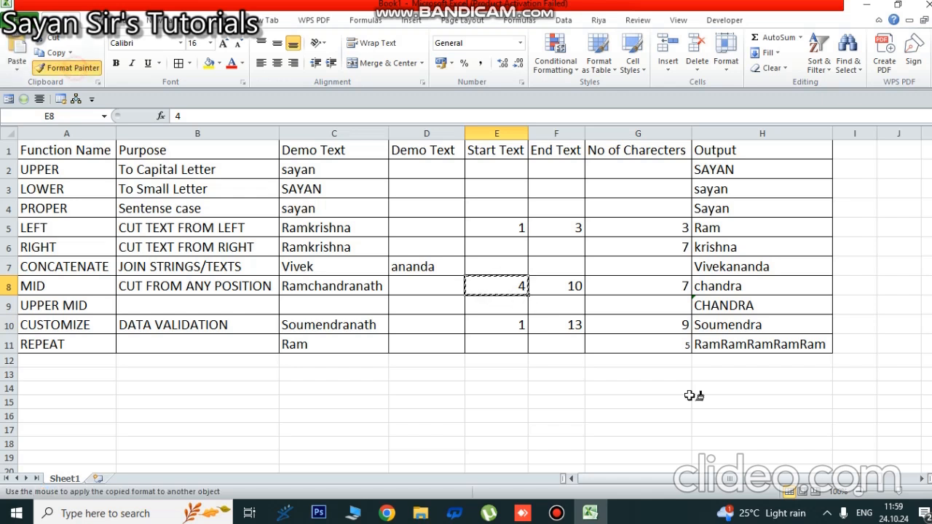
click(660, 345)
click(712, 412)
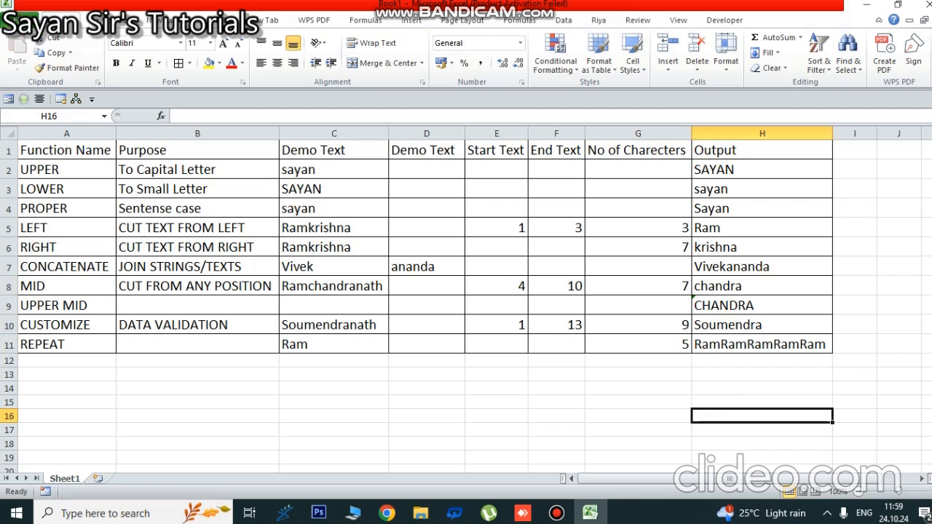
Start saving the workbook as a file.
click(24, 20)
click(41, 63)
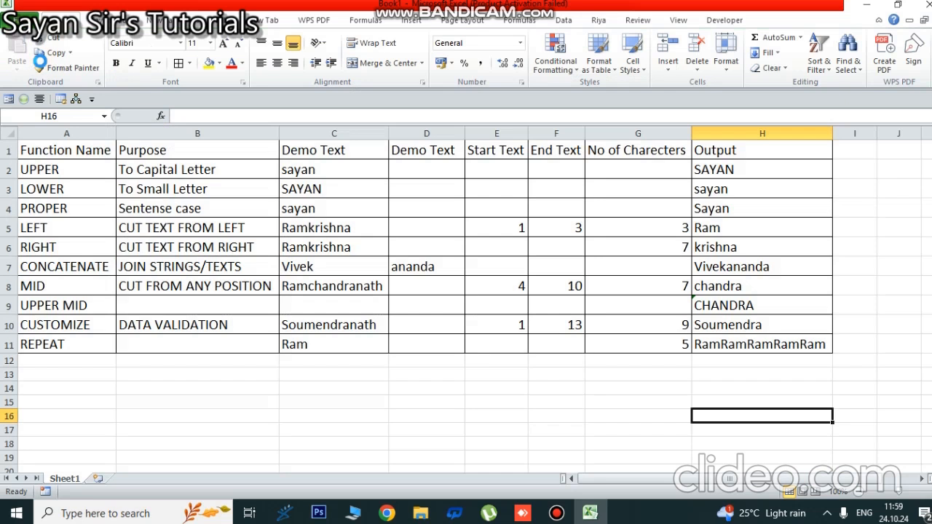